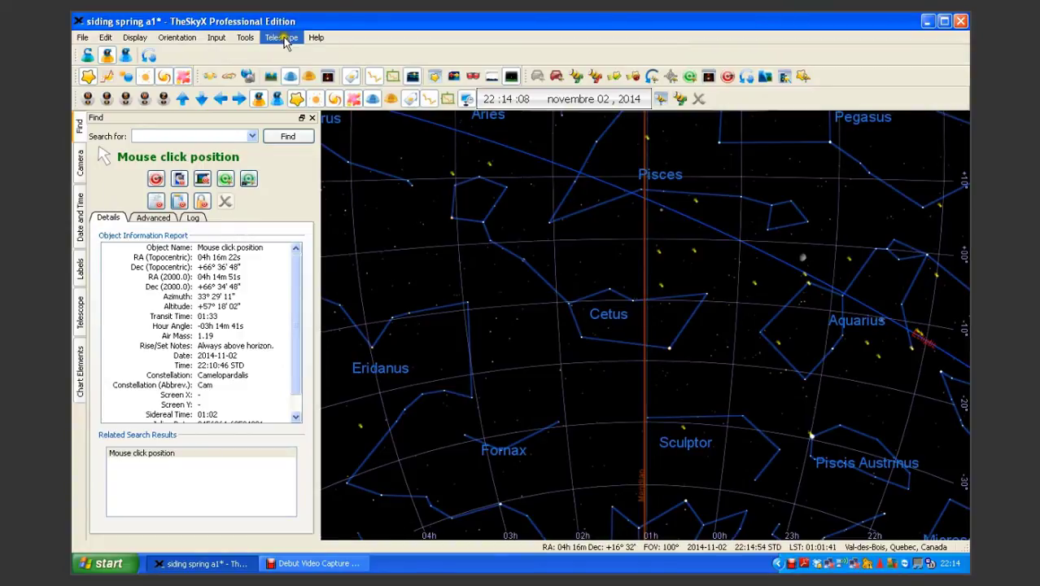
Step: Open the telescope setup and bring up the list of available mounts for the imaging system's Mount entry
click(283, 41)
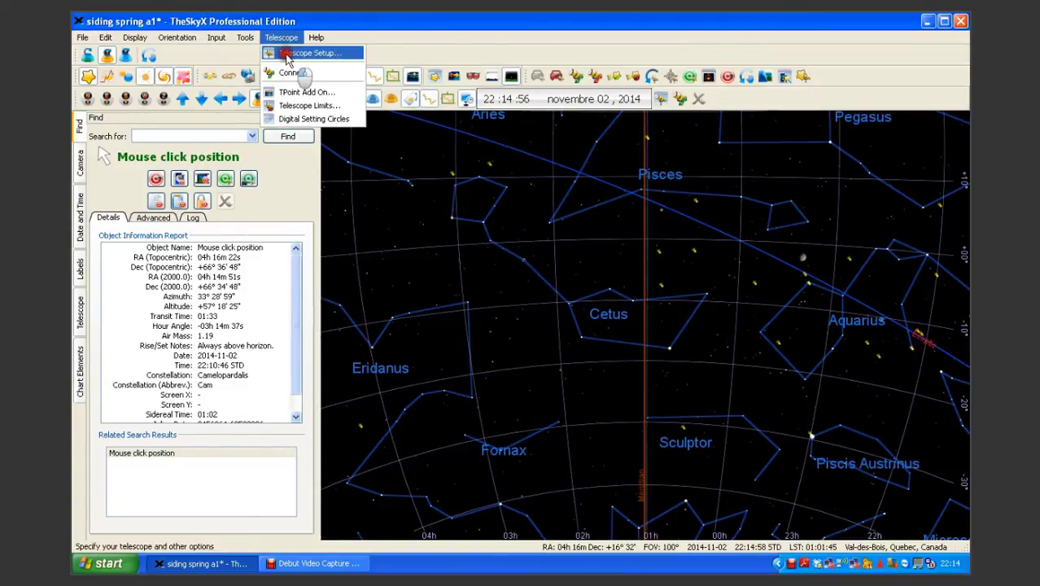
click(286, 56)
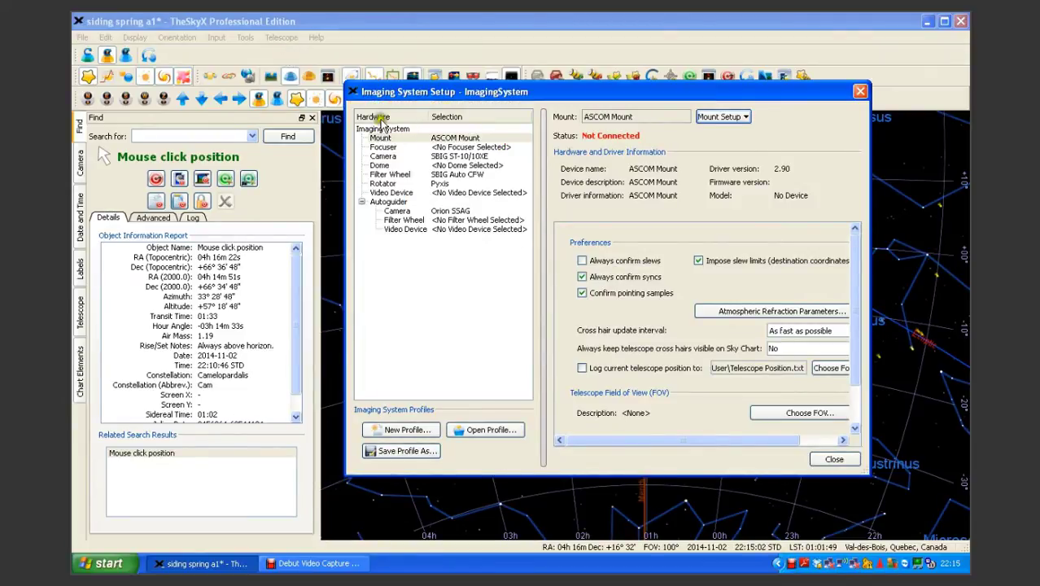
click(380, 138)
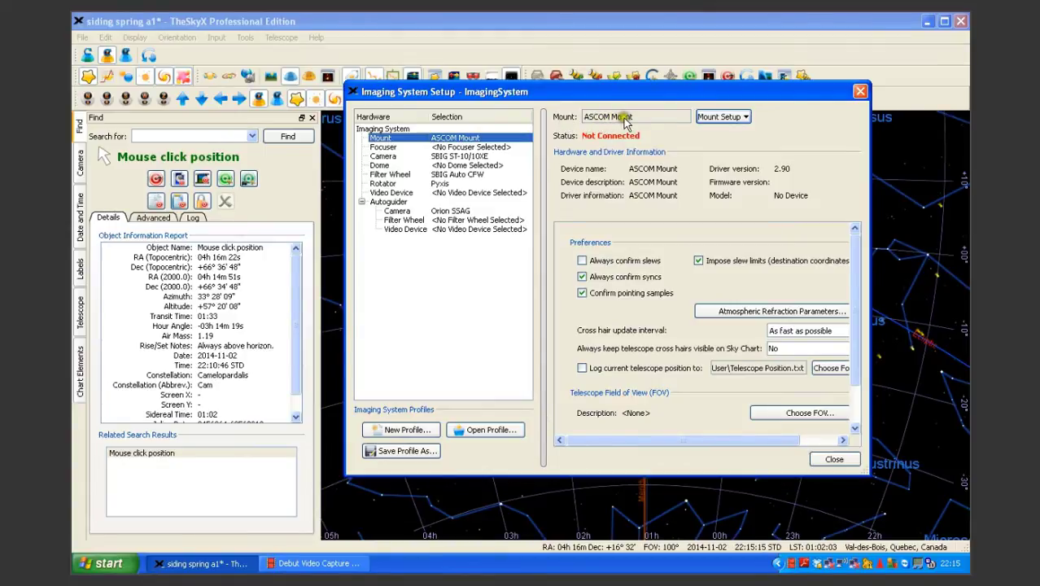
click(739, 117)
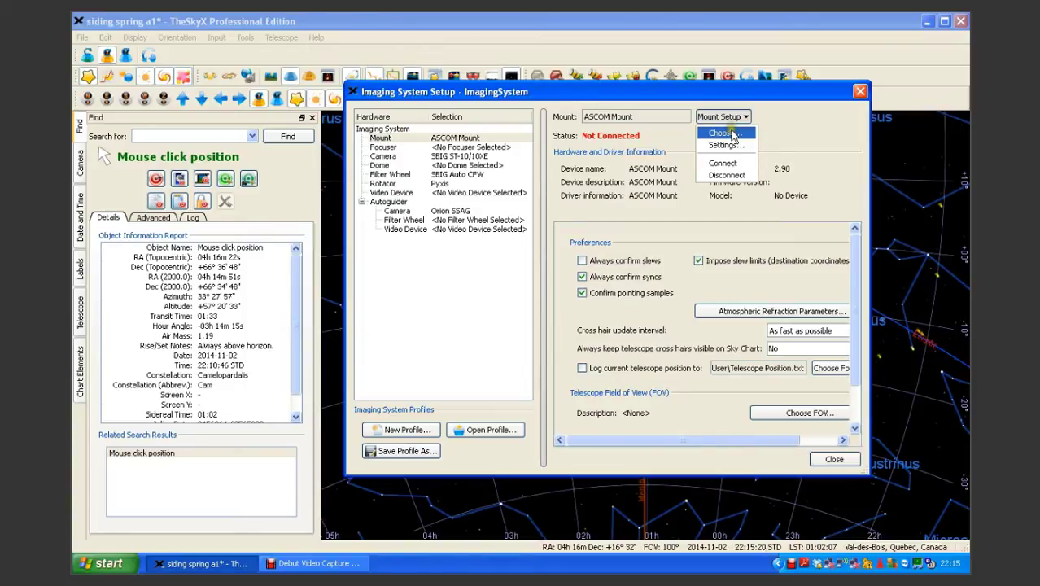
click(731, 134)
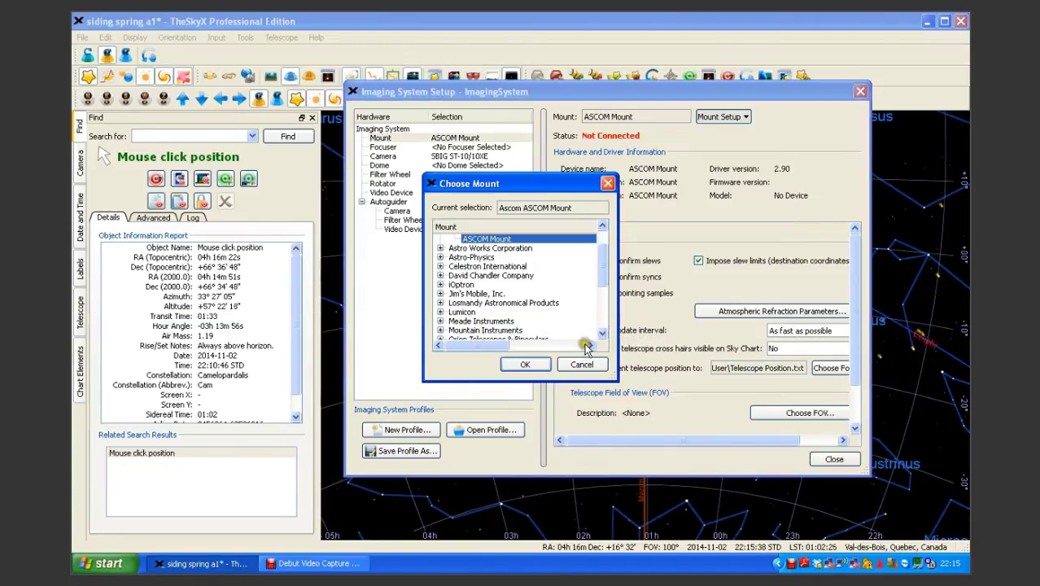
Step: Browse the supported mount manufacturers and confirm ASCOM Mount under Ascom as the mount
click(602, 333)
click(603, 333)
click(602, 333)
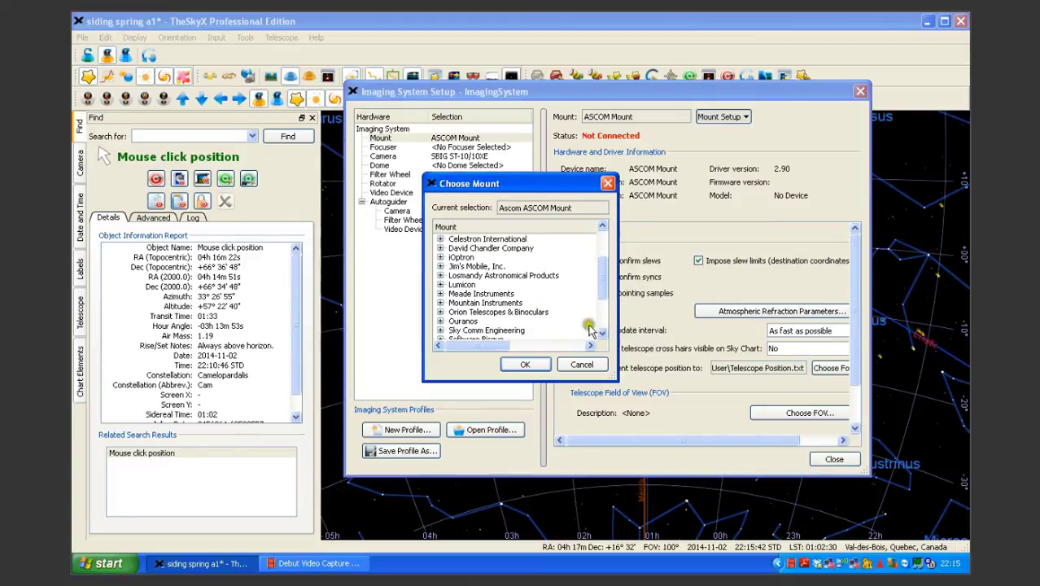
click(603, 333)
click(602, 333)
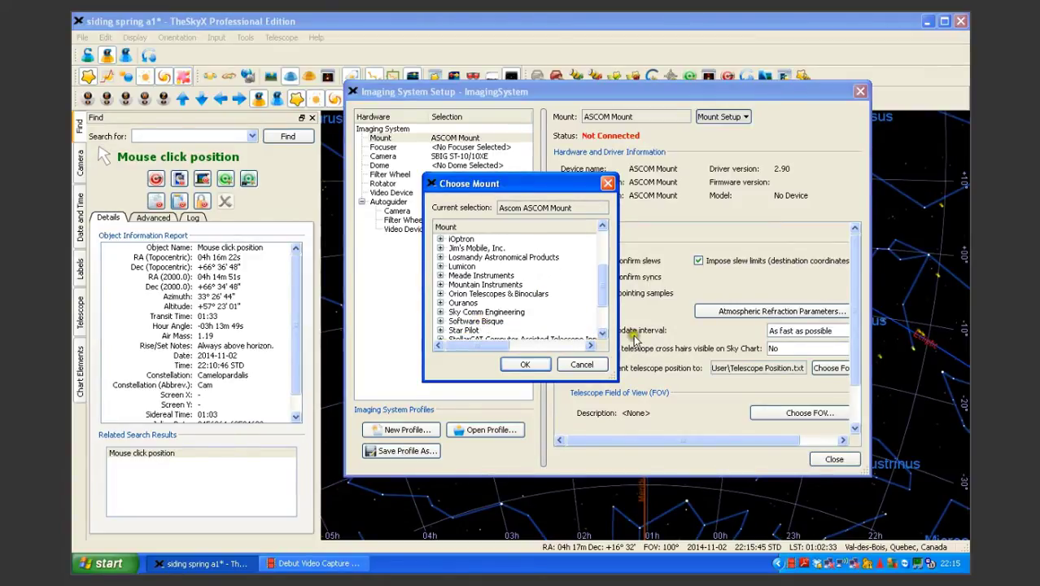
click(603, 334)
click(603, 334)
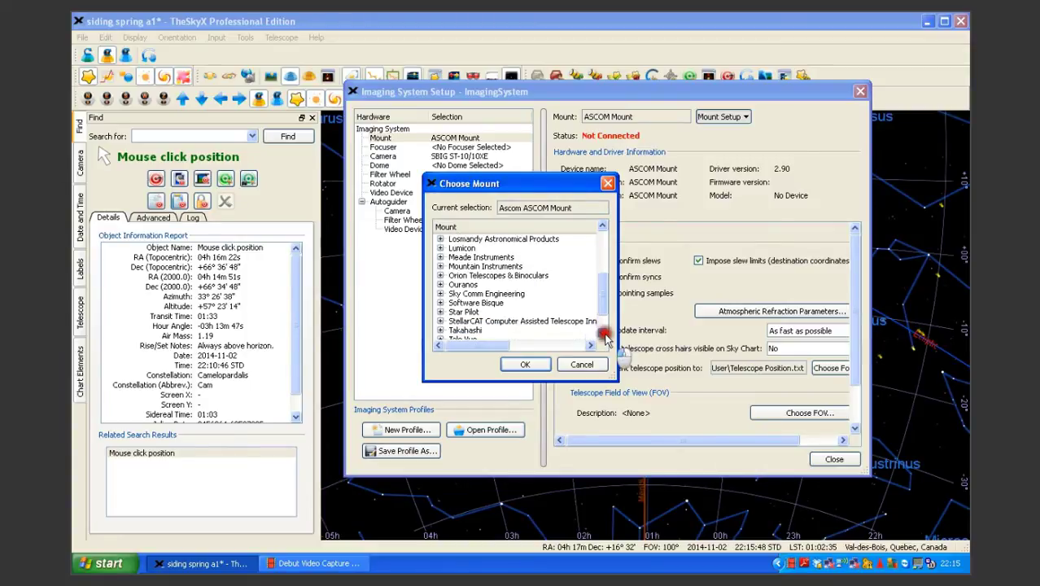
click(603, 333)
click(603, 334)
click(603, 334)
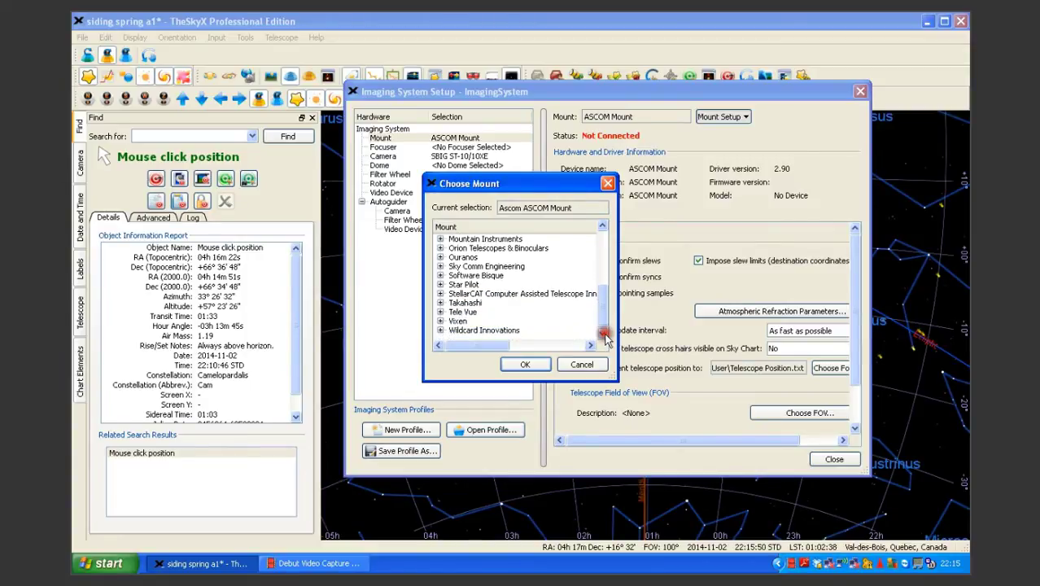
mouse_move(603, 262)
mouse_down()
mouse_move(600, 234)
mouse_move(603, 243)
mouse_up()
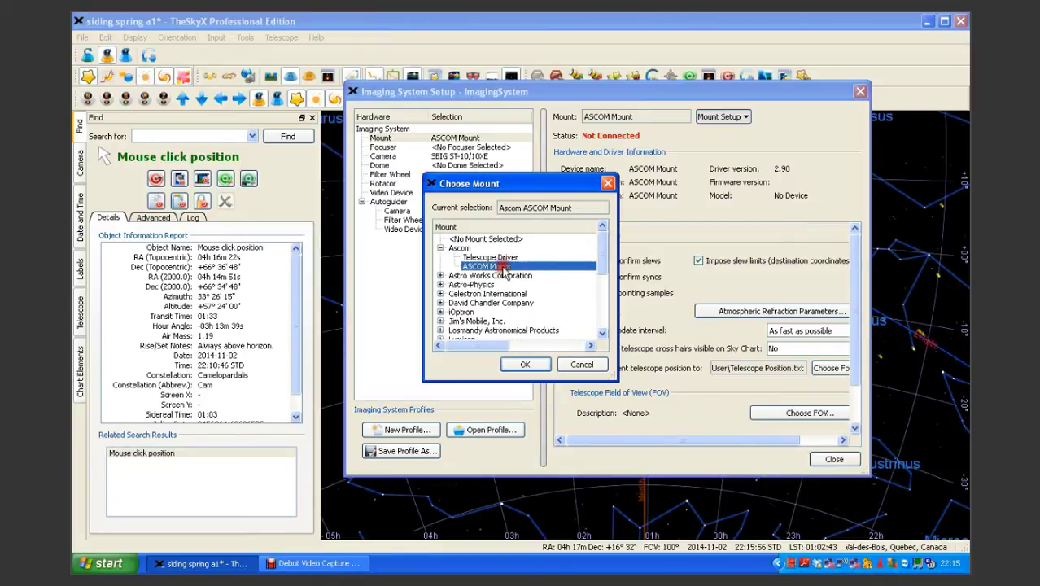
click(533, 366)
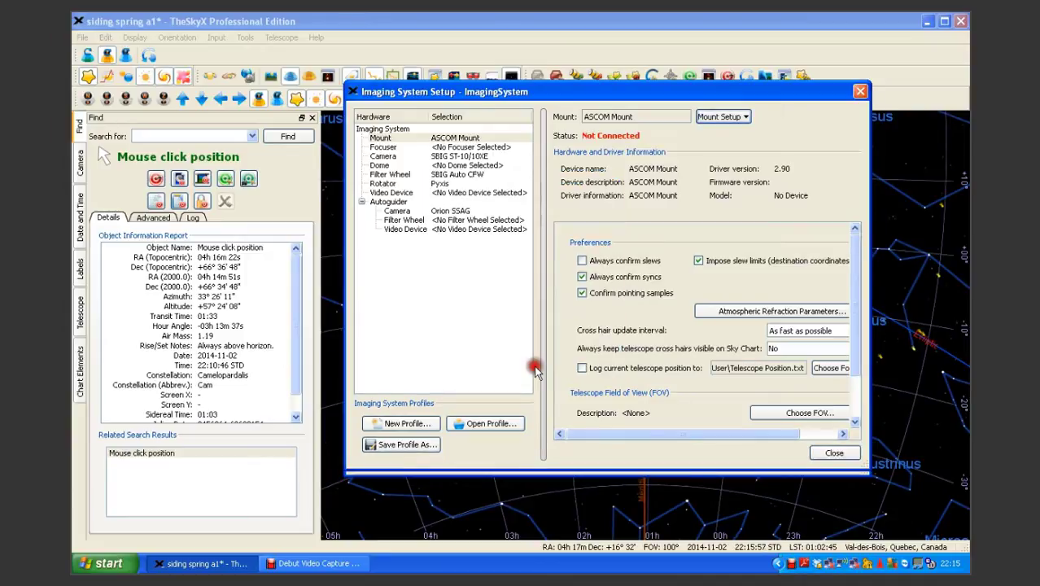
Step: Open the mount's settings and select iOptron Telescope .NET as the ASCOM telescope driver
click(742, 118)
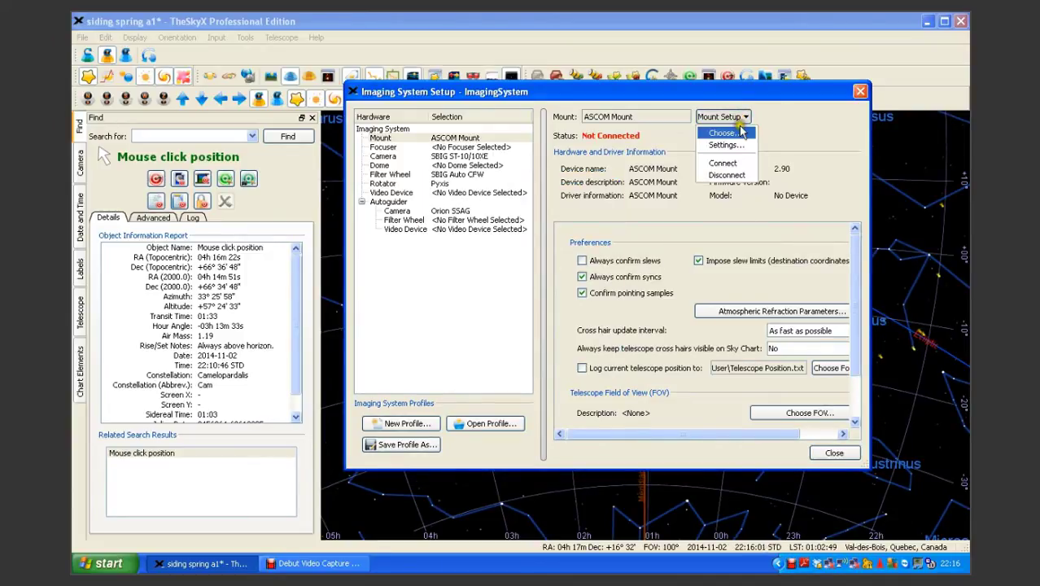
click(728, 148)
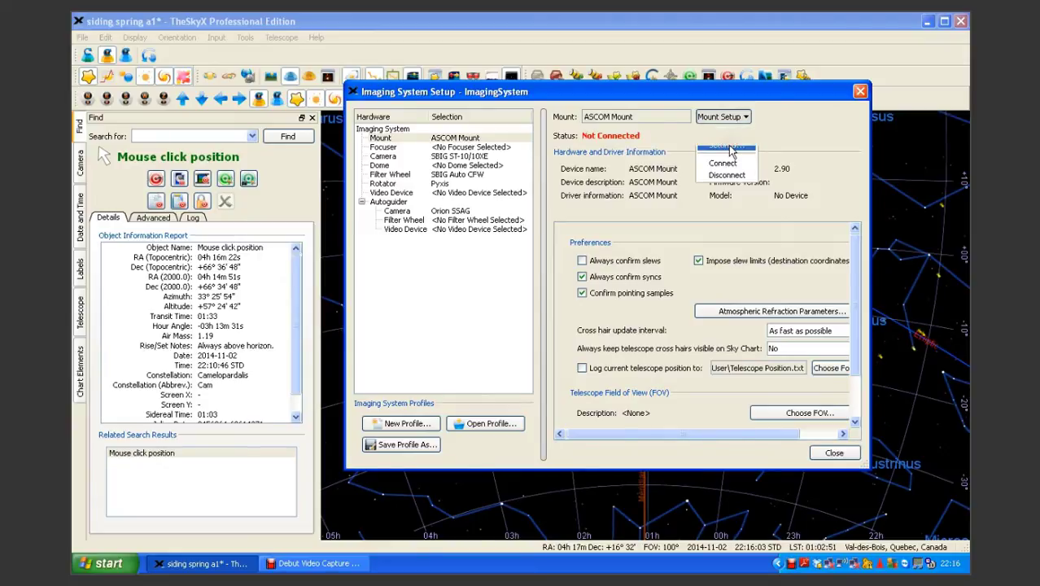
click(731, 150)
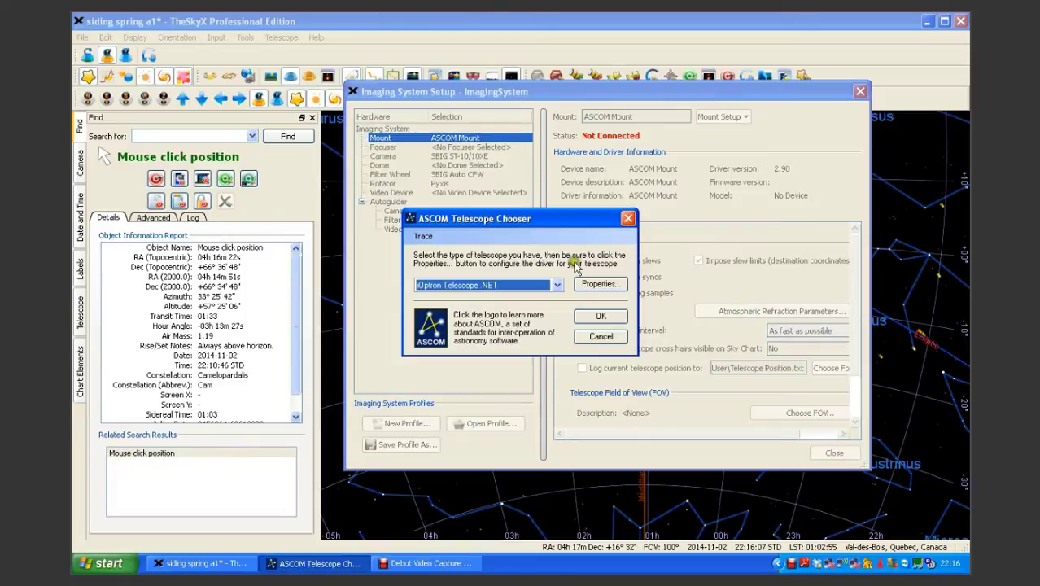
click(557, 285)
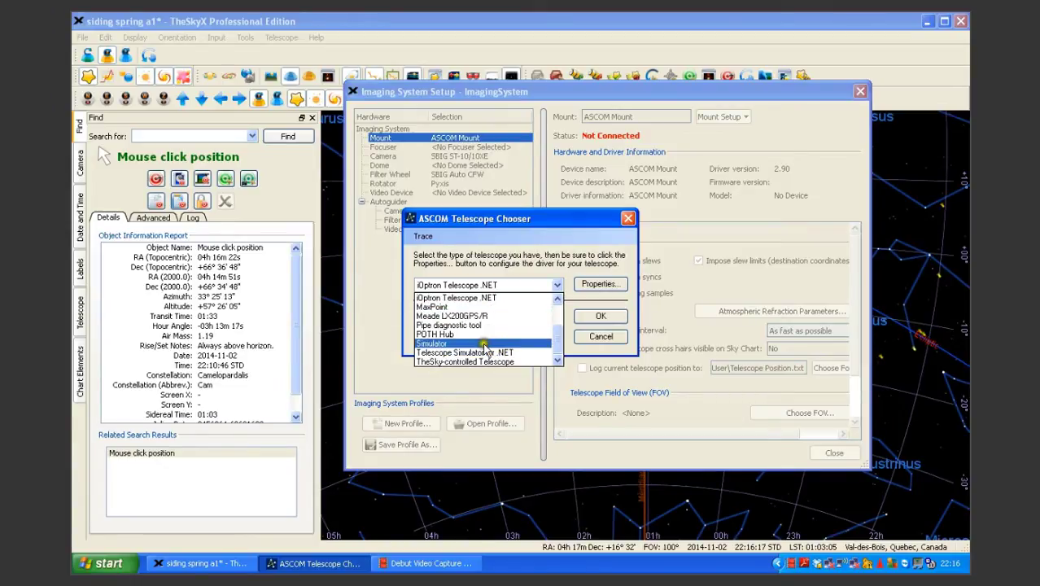
click(480, 318)
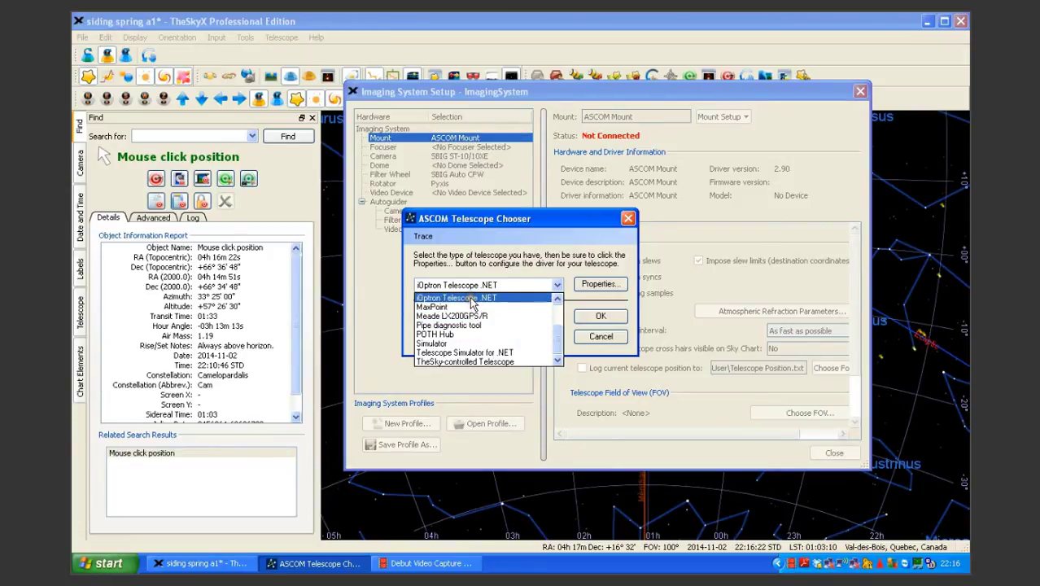
click(592, 319)
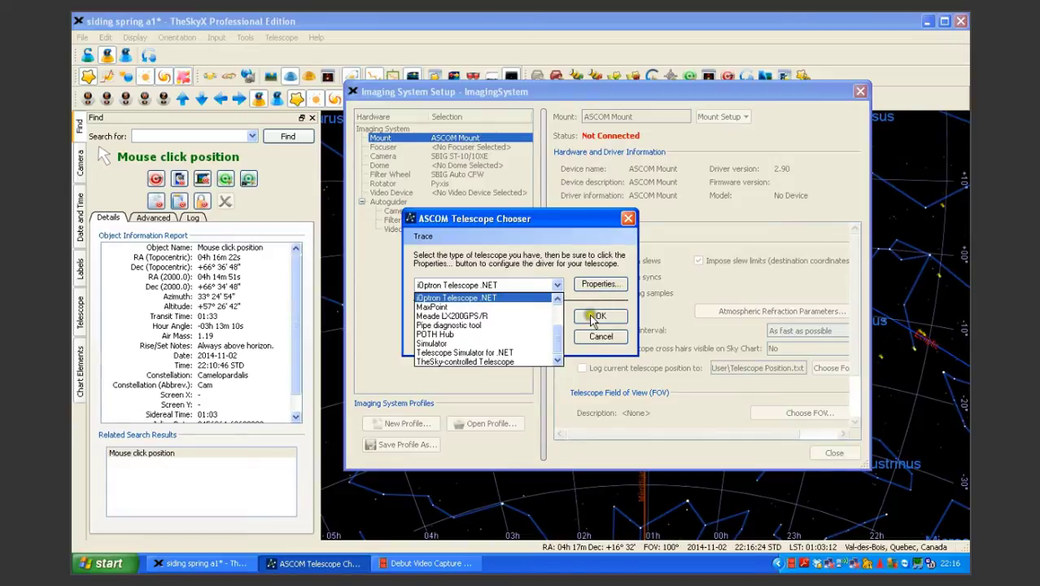
Step: Accept COM20 and the ASCOM-driver-only option in the iOptron driver properties, confirm the driver choice, and close the imaging system setup
click(599, 284)
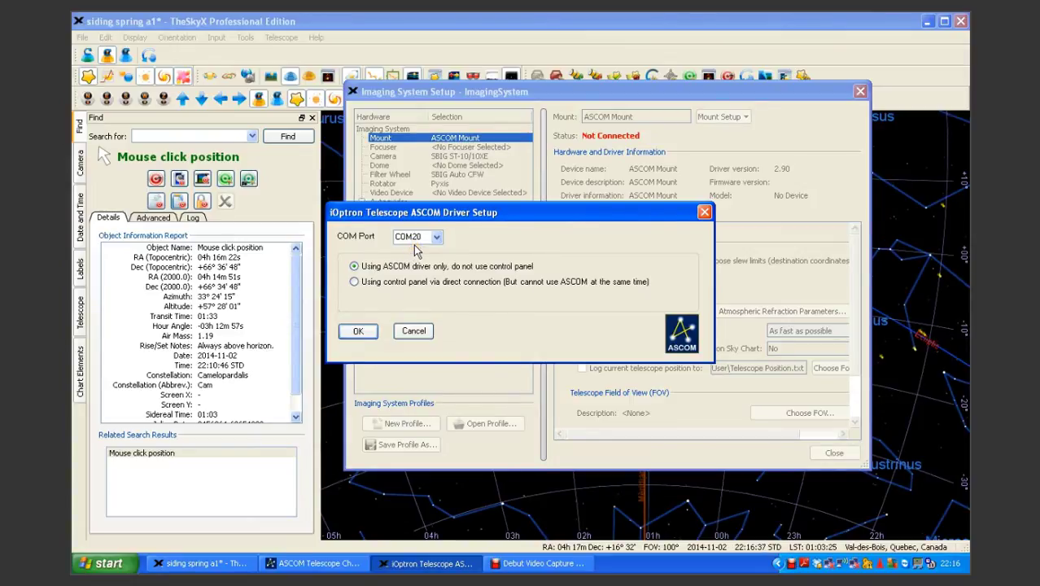
click(356, 333)
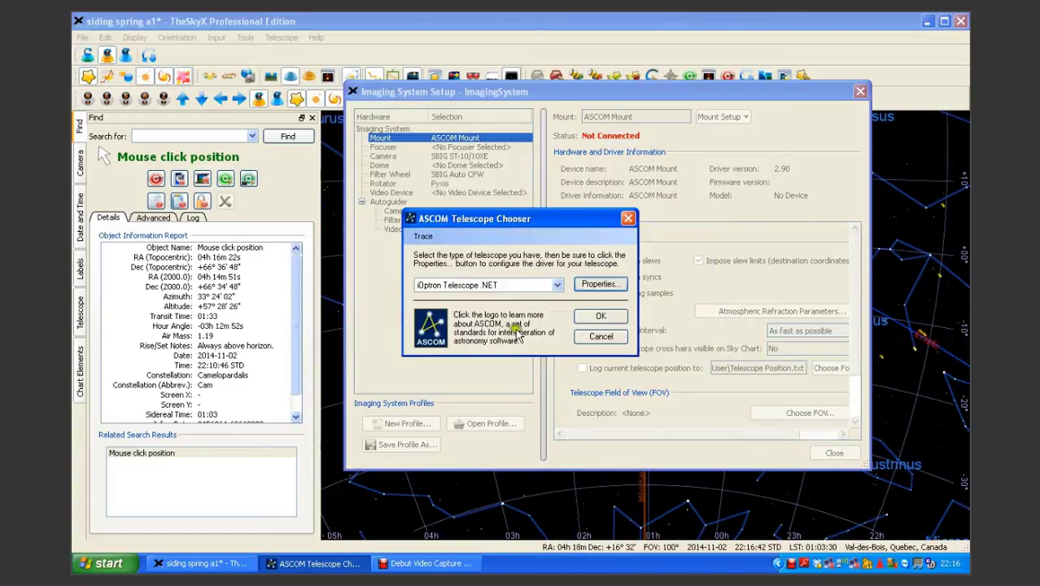
click(595, 317)
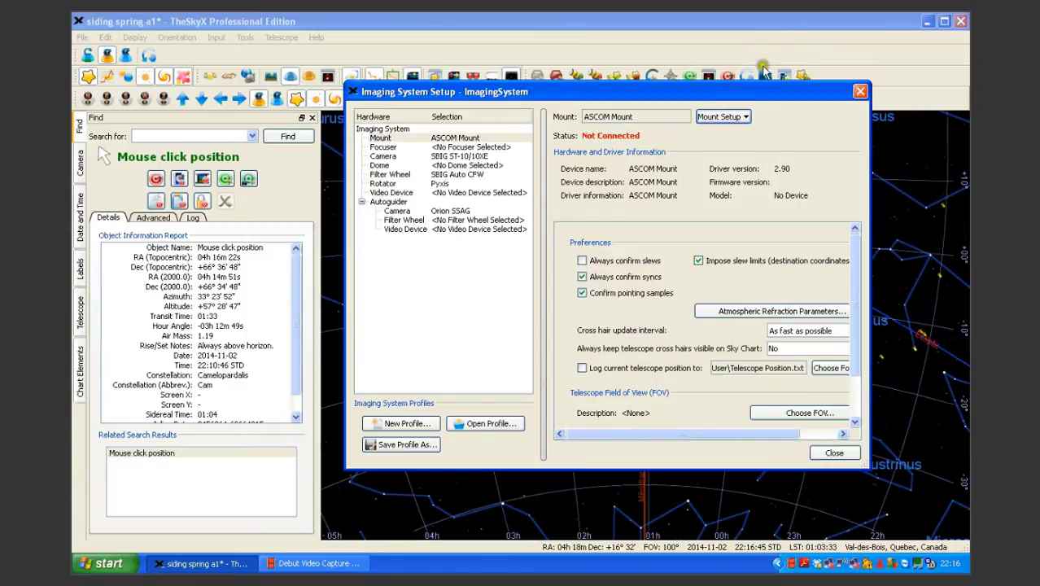
click(742, 118)
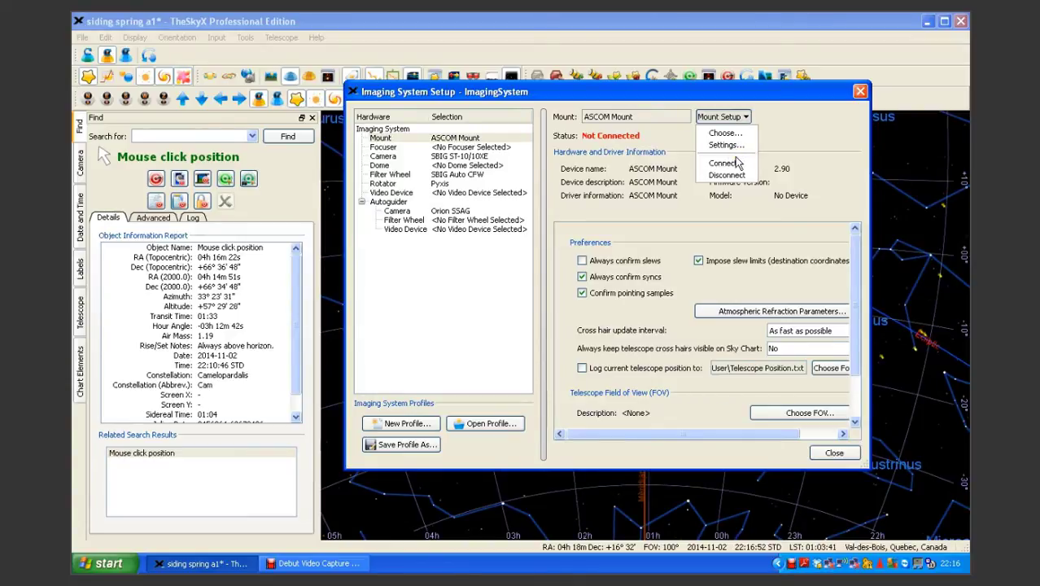
click(846, 453)
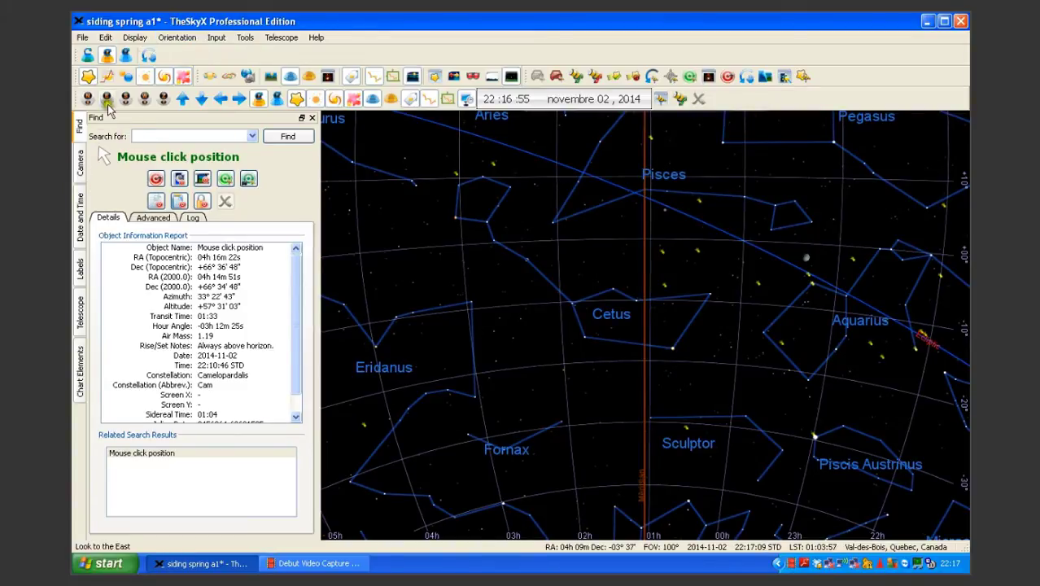
Step: Turn the display of the Telescope controls off and back on
click(135, 38)
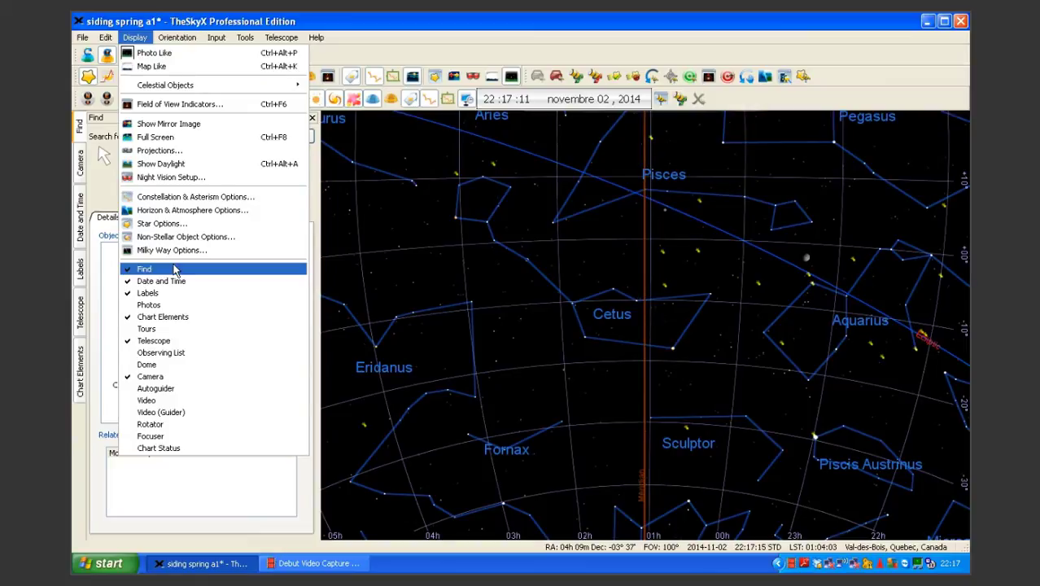
click(165, 341)
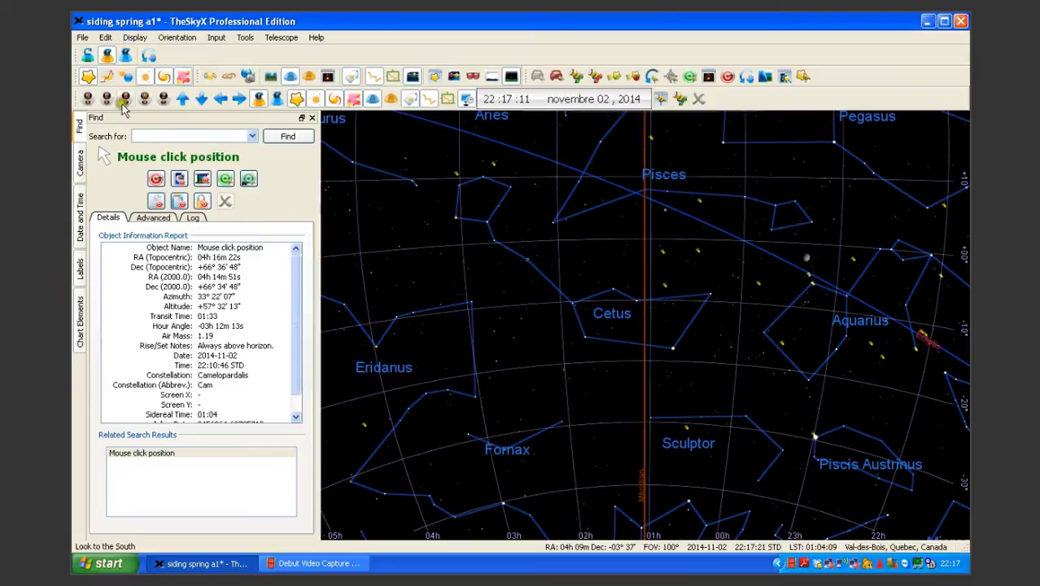
click(128, 38)
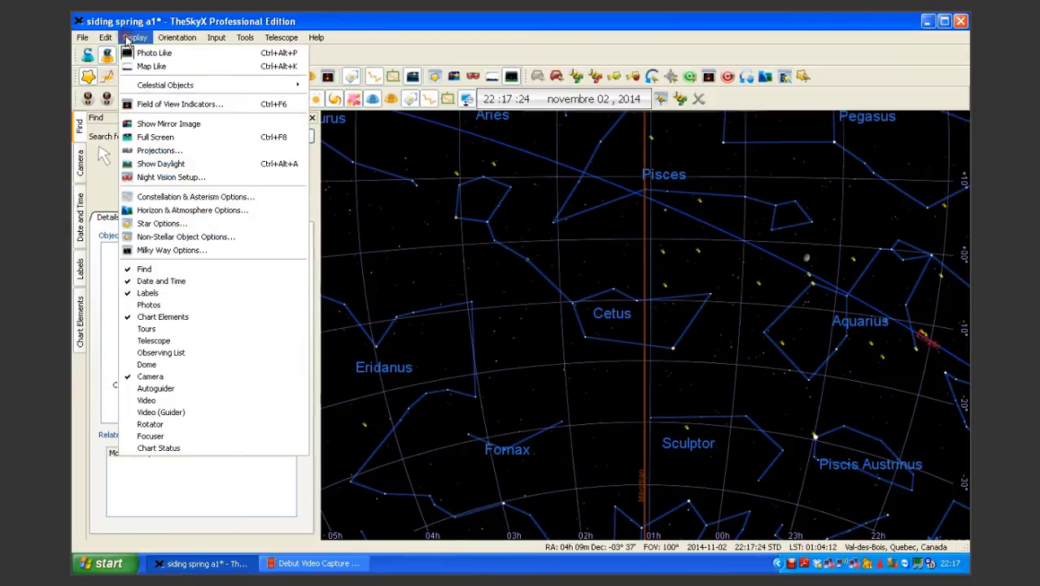
click(143, 341)
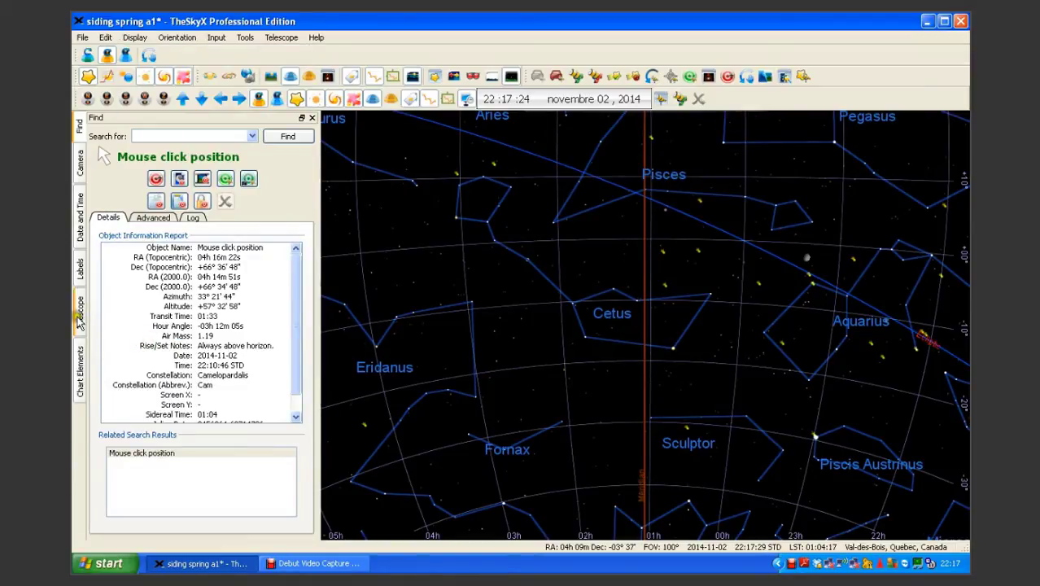
click(138, 39)
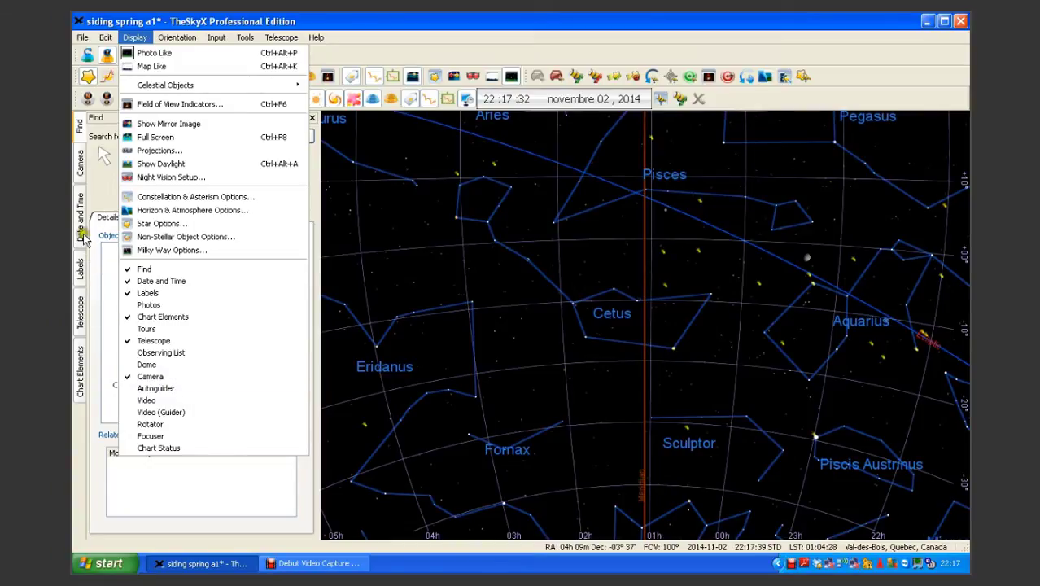
click(88, 179)
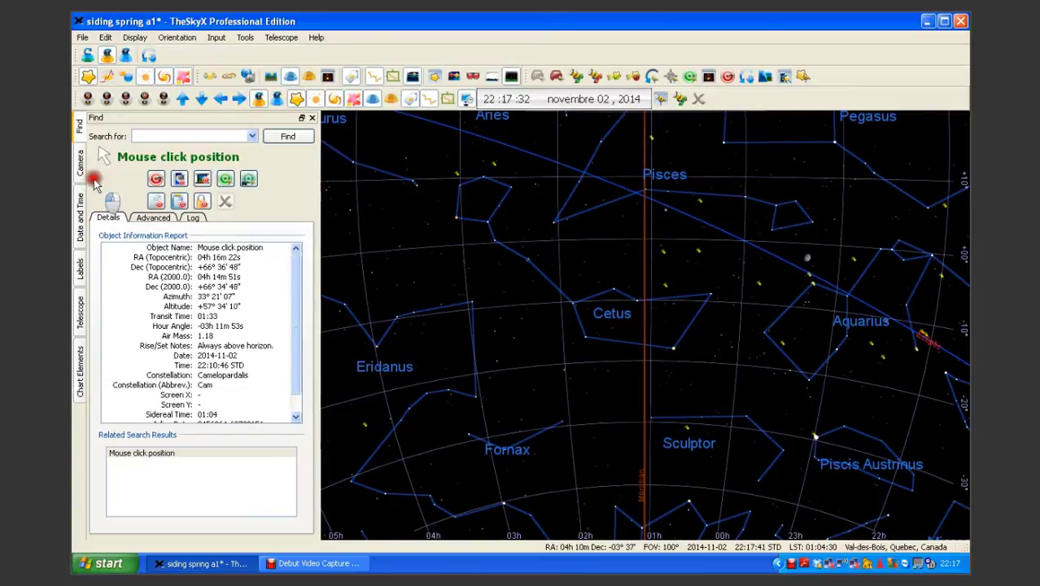
Step: Connect the telescope through the ASCOM mount and look at its shutdown options
click(81, 317)
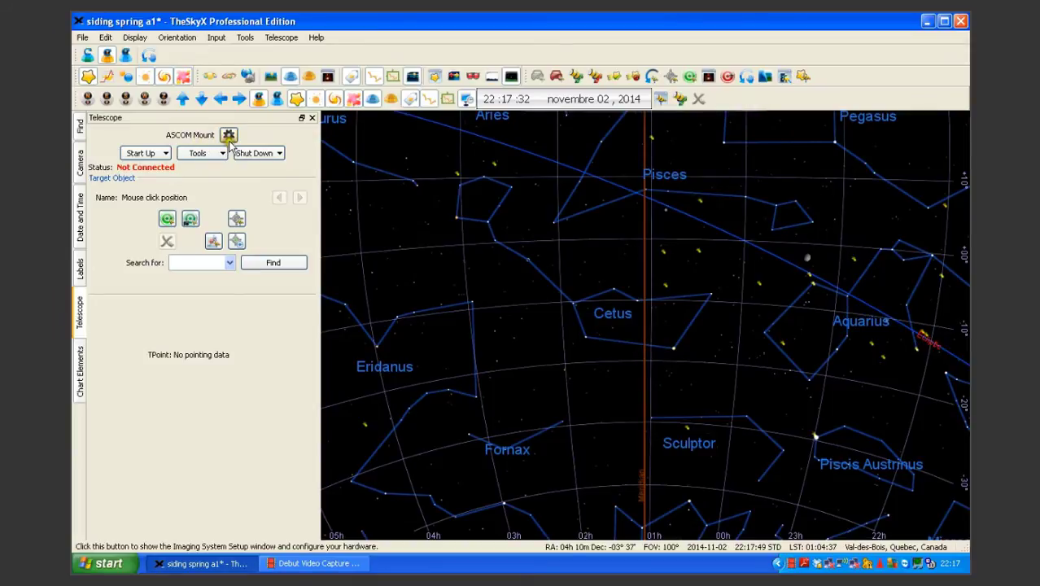
click(166, 155)
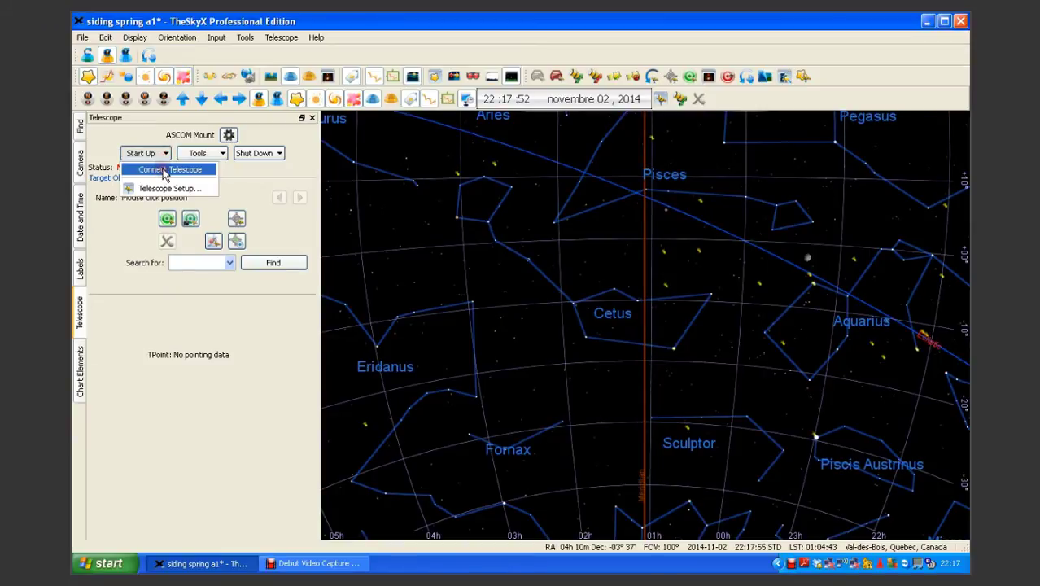
click(165, 171)
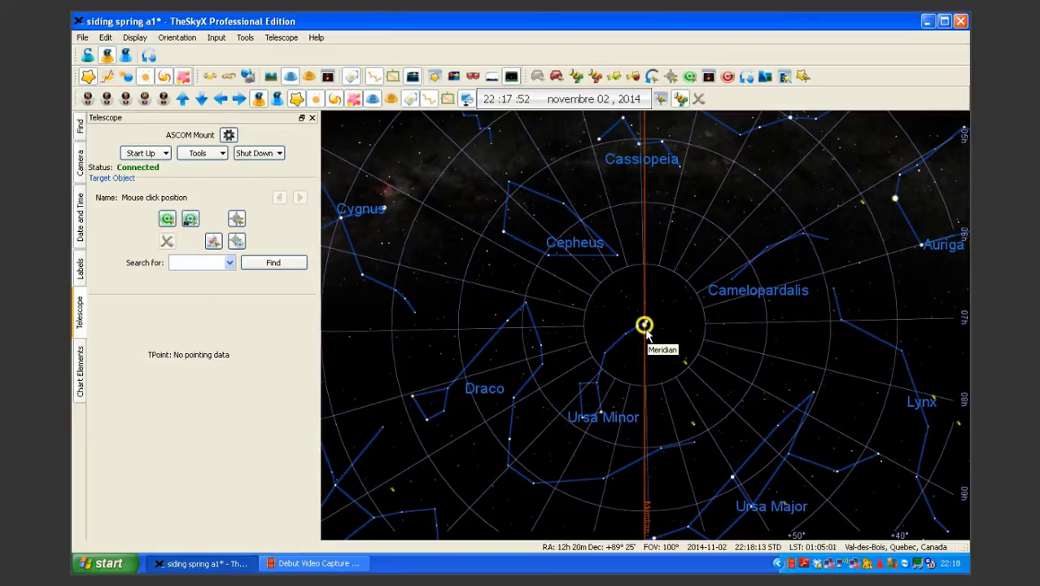
click(279, 154)
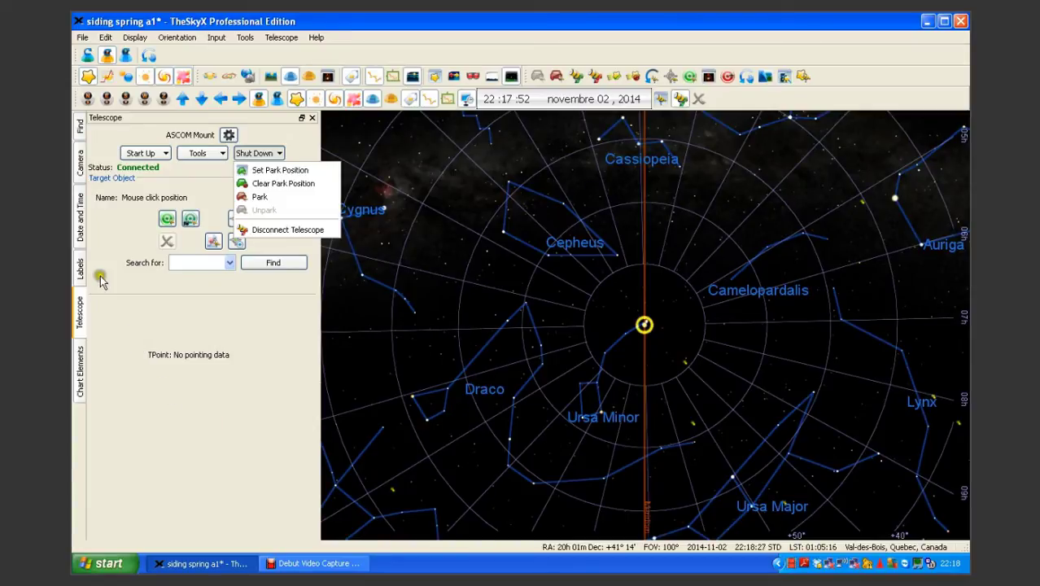
Step: Open the imaging system setup for the camera and look through the SBIG models offered in the camera list
click(80, 169)
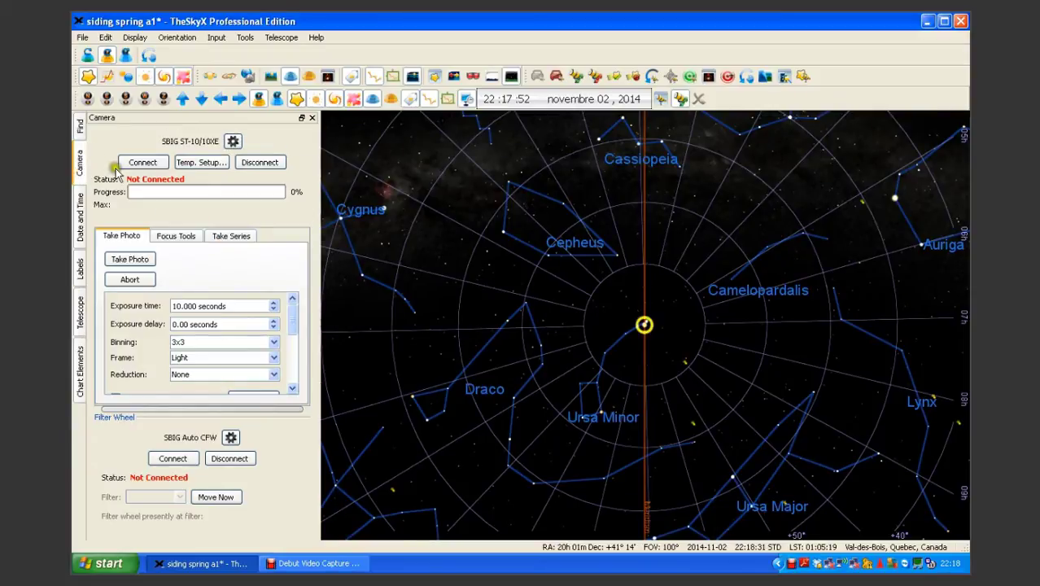
click(234, 143)
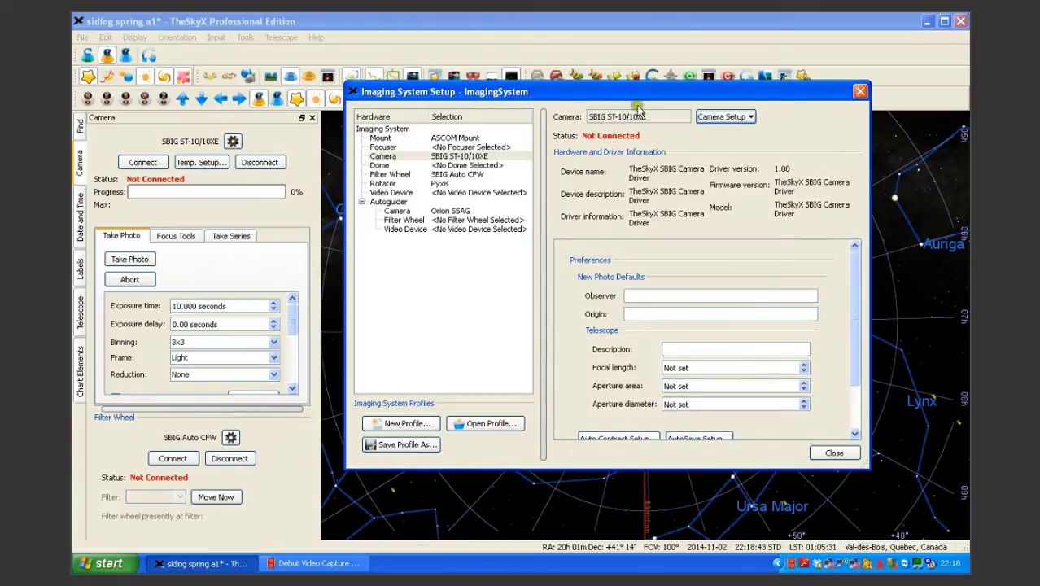
click(395, 159)
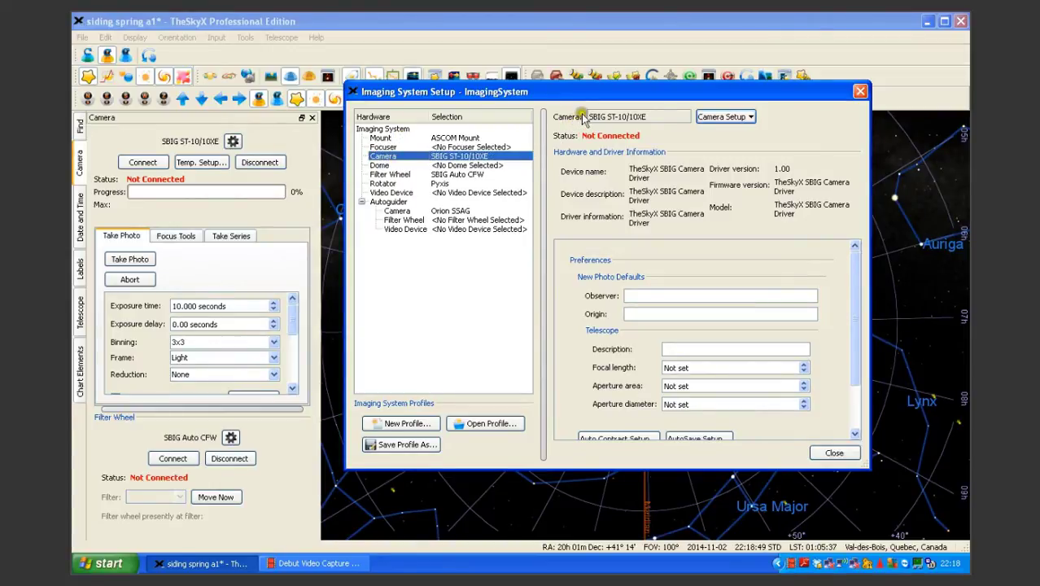
click(751, 119)
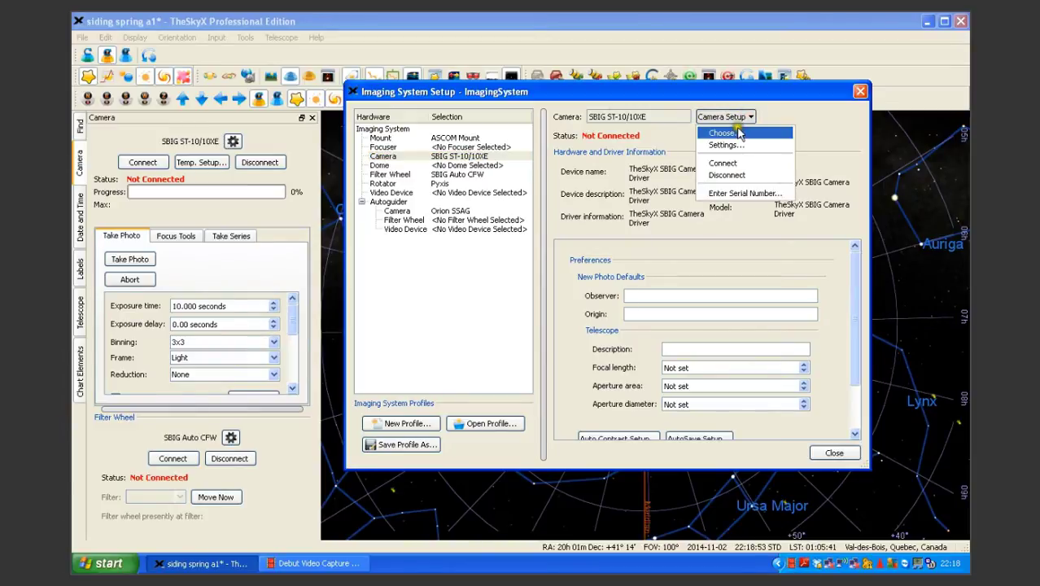
click(731, 131)
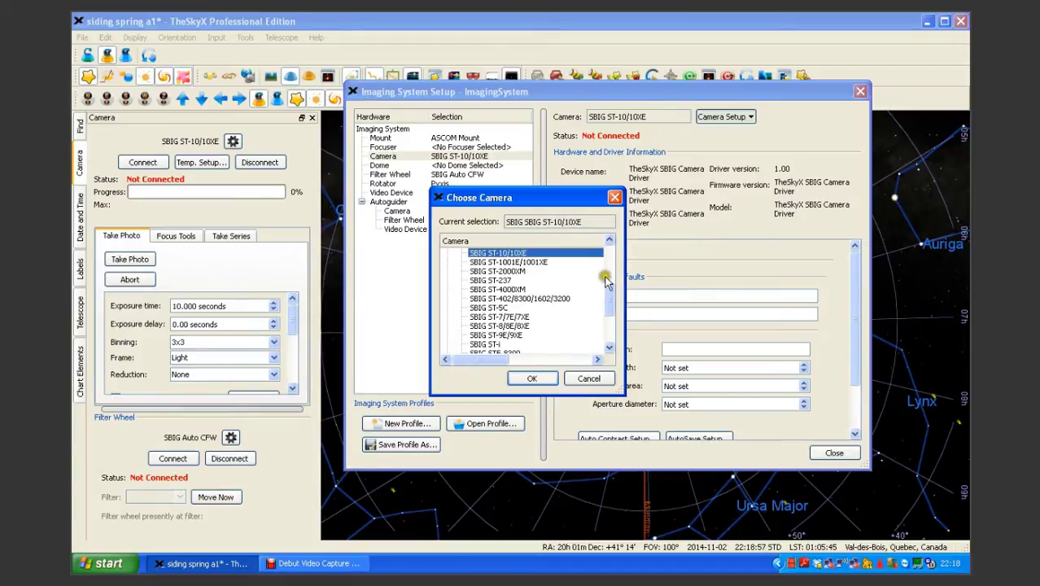
drag(608, 285, 612, 319)
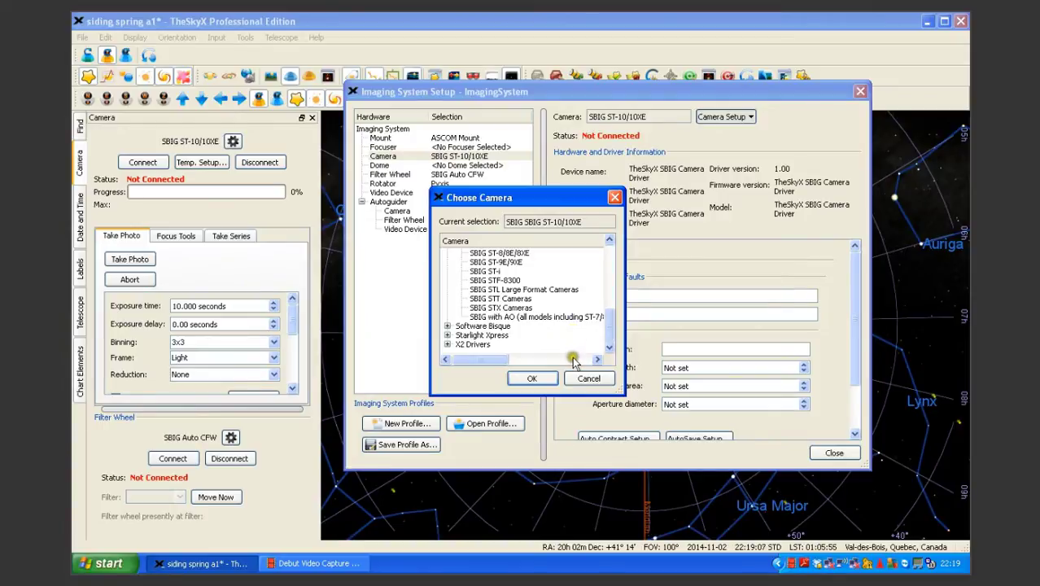
click(584, 379)
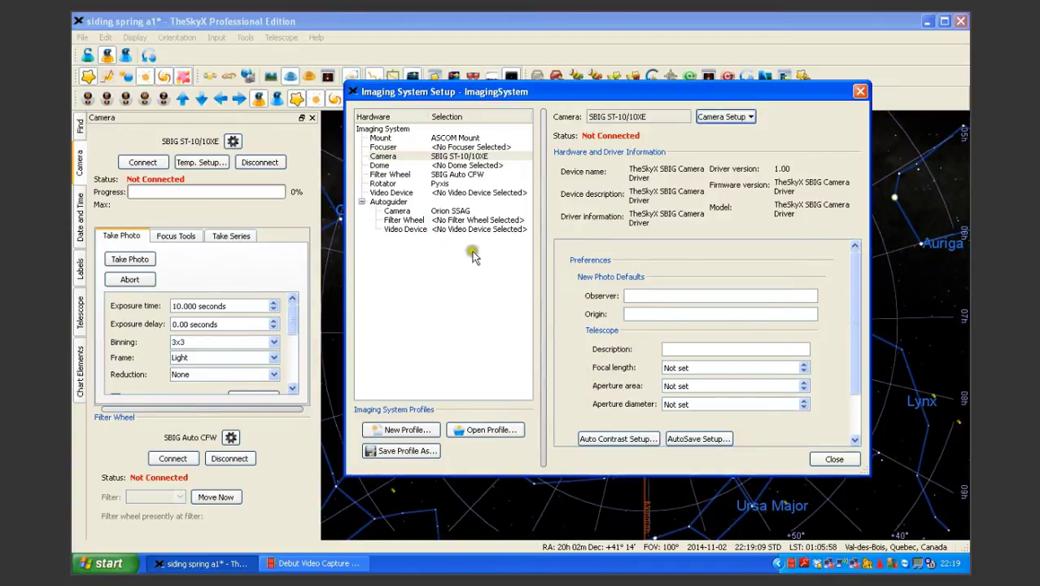
Step: Reopen the camera choices and look through the list of supported camera manufacturers, leaving without choosing one
double_click(443, 158)
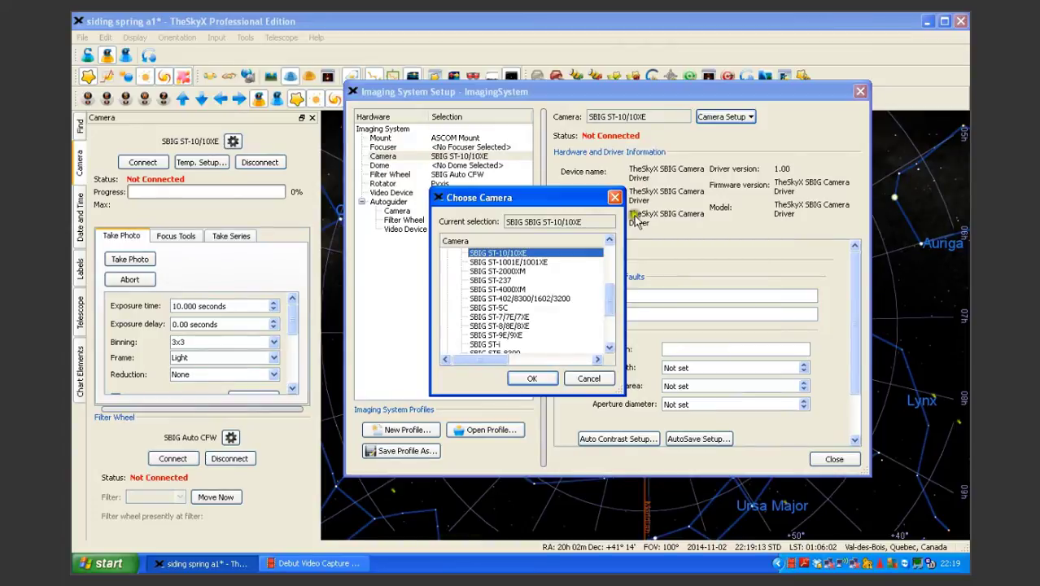
click(609, 309)
drag(609, 309, 609, 277)
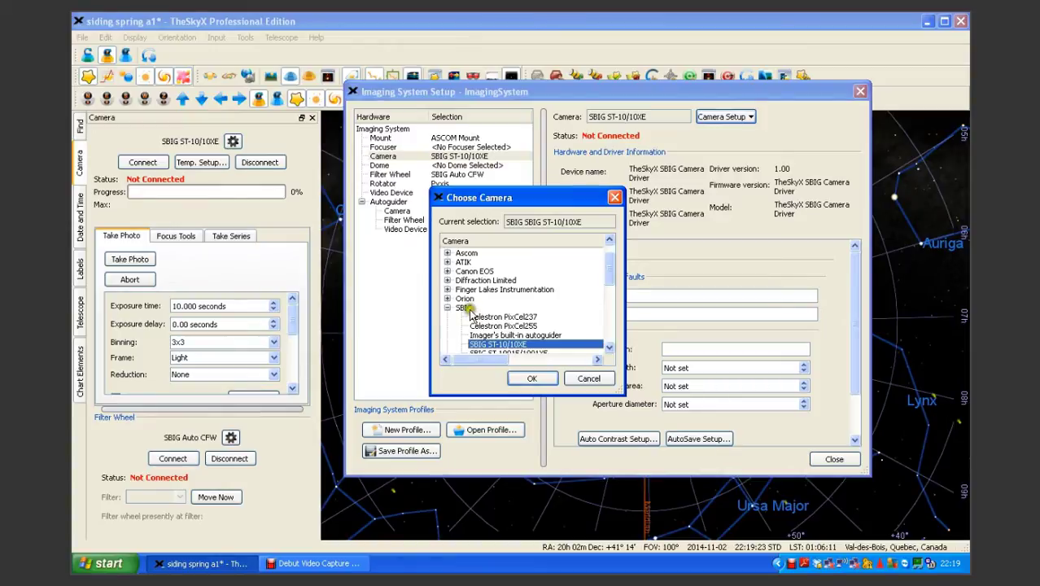
click(591, 379)
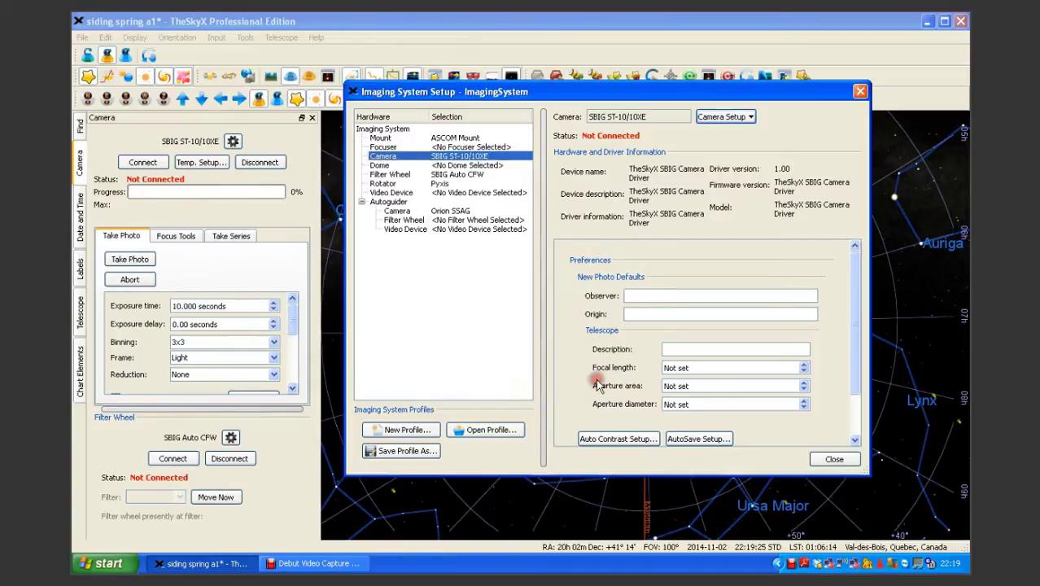
Step: Choose SBIG ST-10/10XE as the imaging system's camera
click(742, 118)
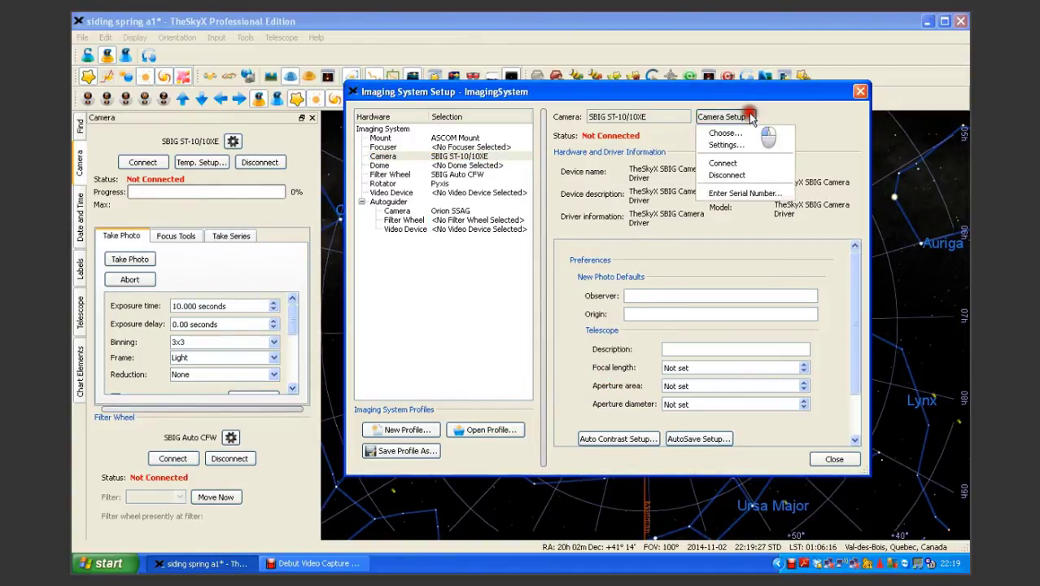
click(736, 133)
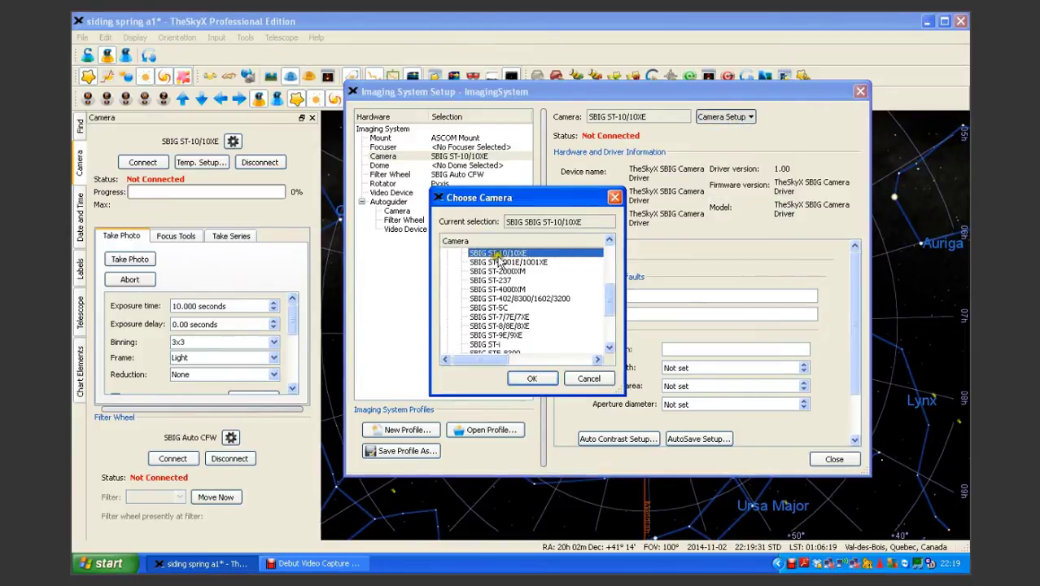
click(530, 380)
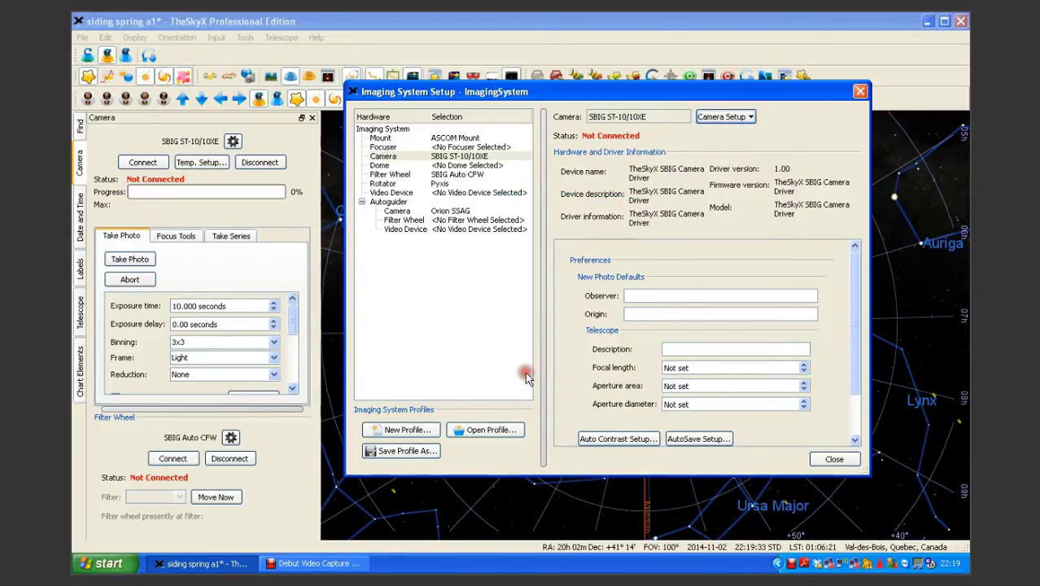
Step: Accept the camera settings with the USB interface and vertical N binning of 2, and close the imaging system setup
click(752, 116)
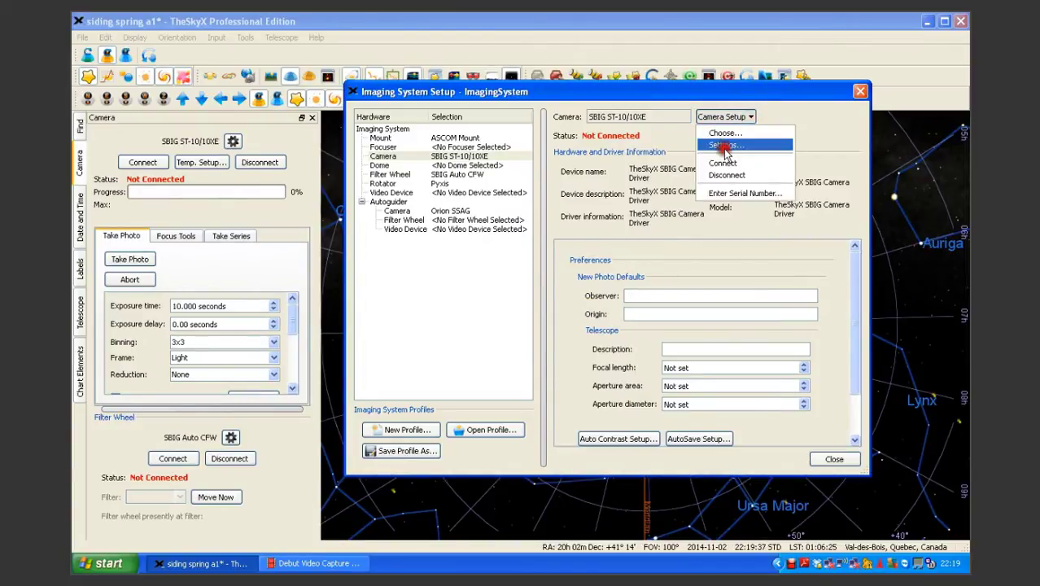
click(725, 147)
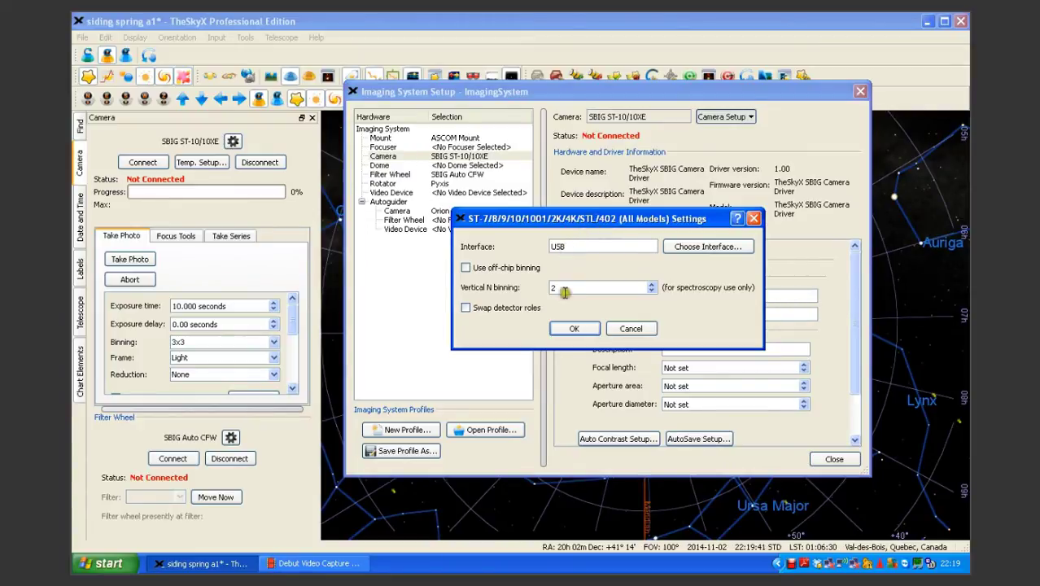
click(572, 330)
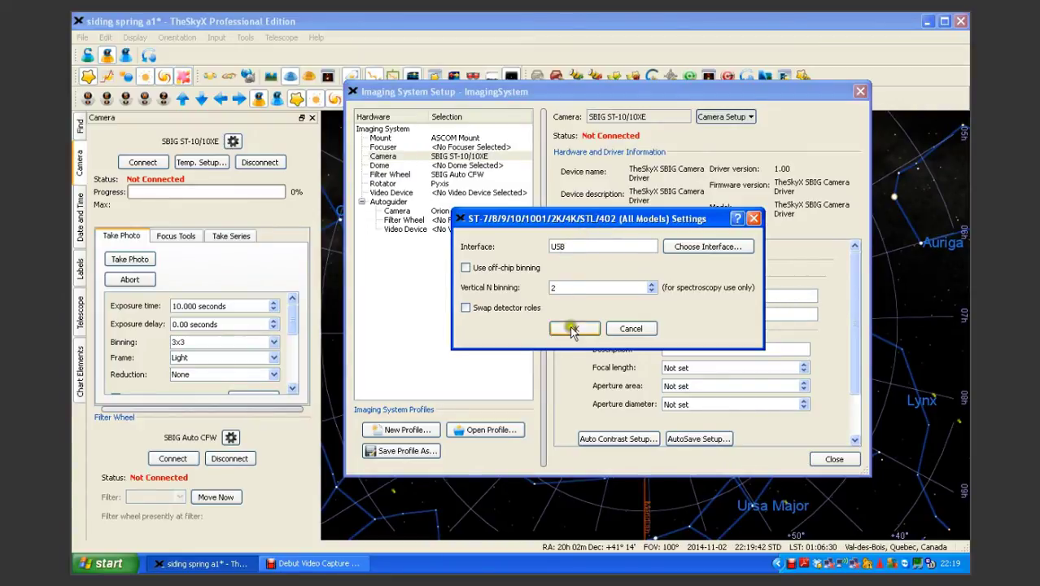
click(750, 118)
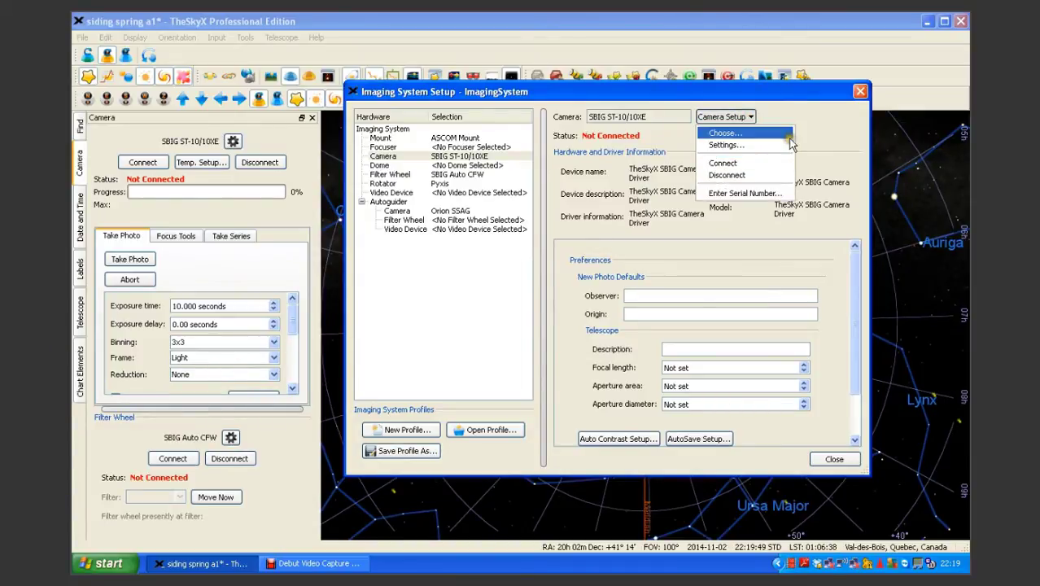
click(859, 94)
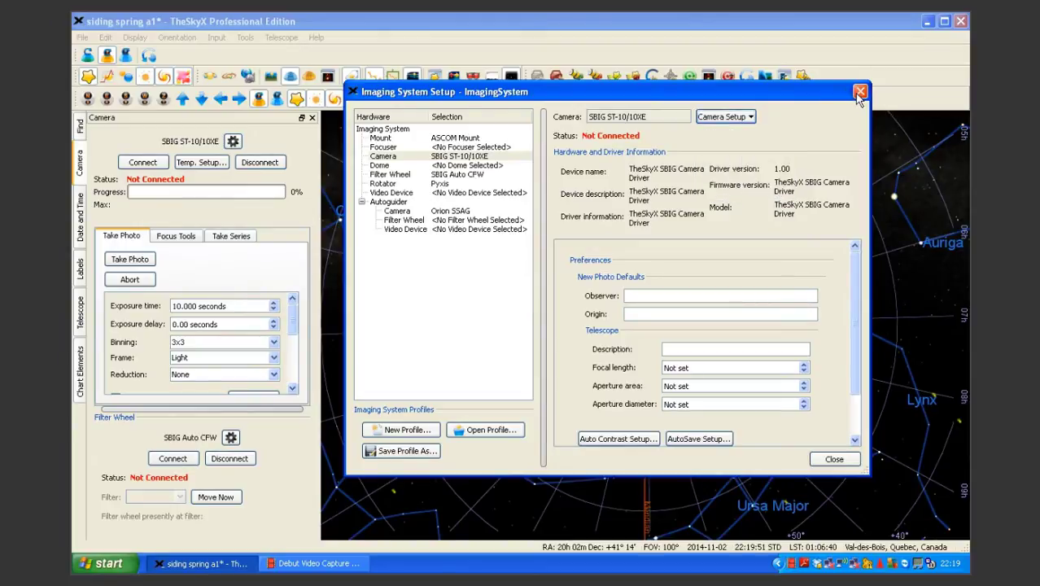
click(859, 93)
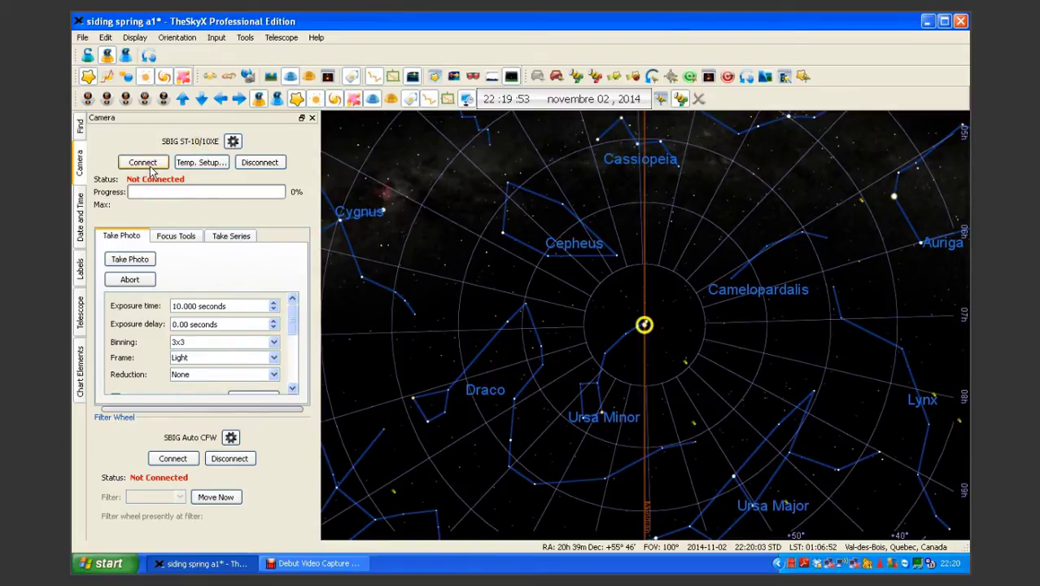
Step: Connect the SBIG camera and accept its temperature setup with temperature regulation and the fan on
click(190, 163)
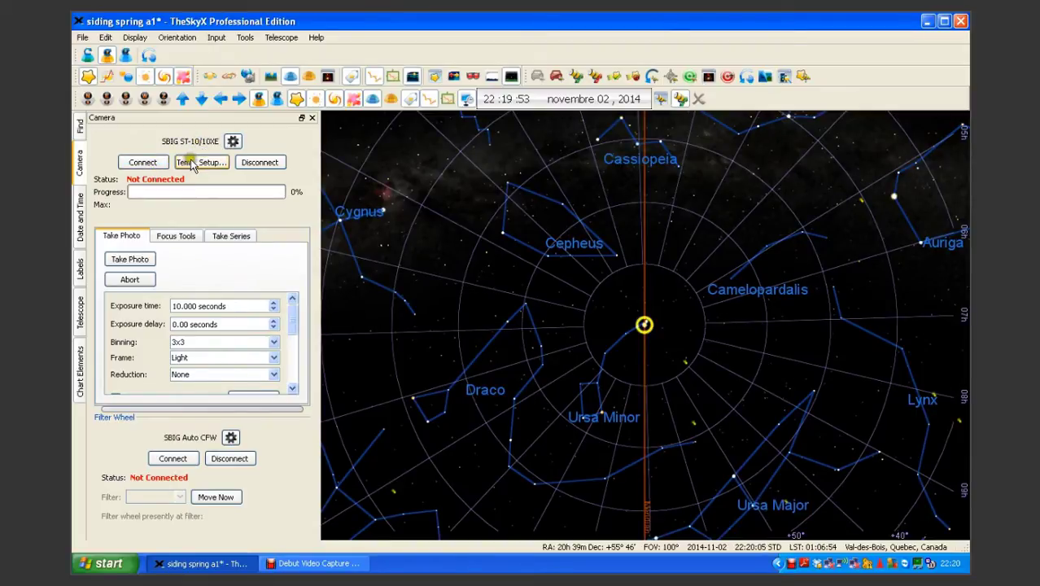
click(191, 162)
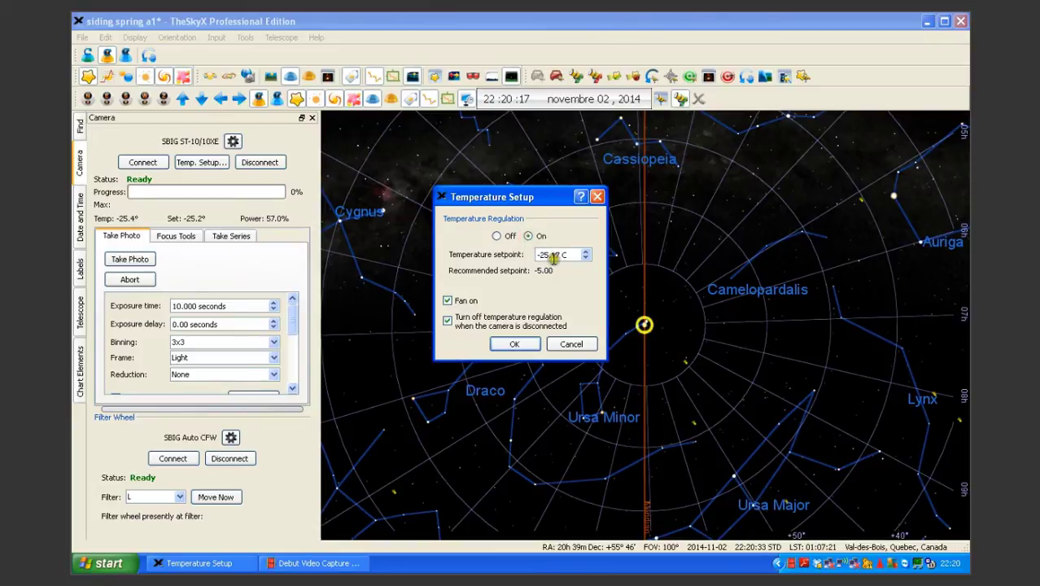
click(521, 345)
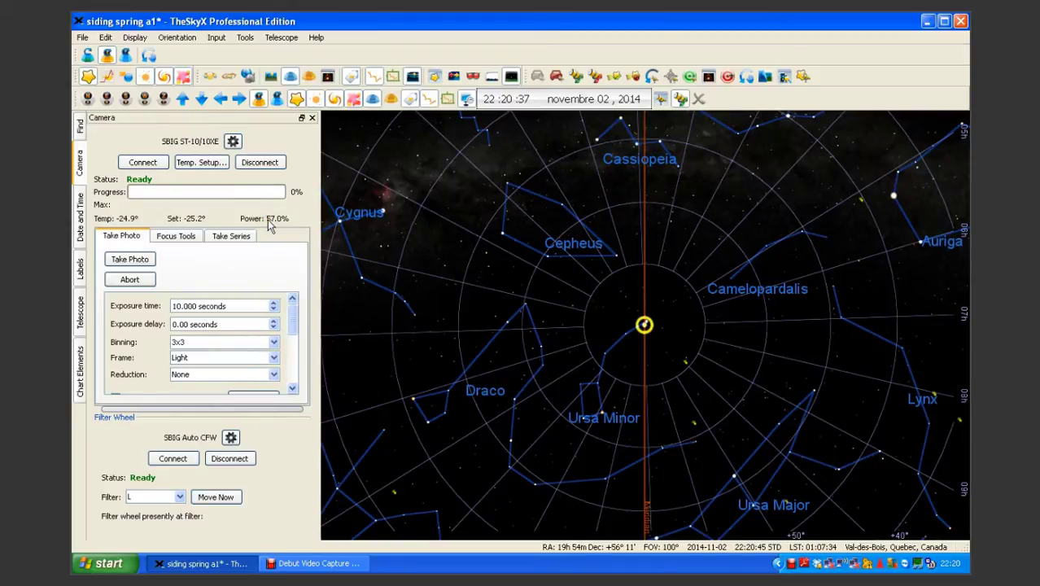
Step: Look at the camera's focus tools and series options, and return to the single-photo settings
click(173, 241)
click(228, 243)
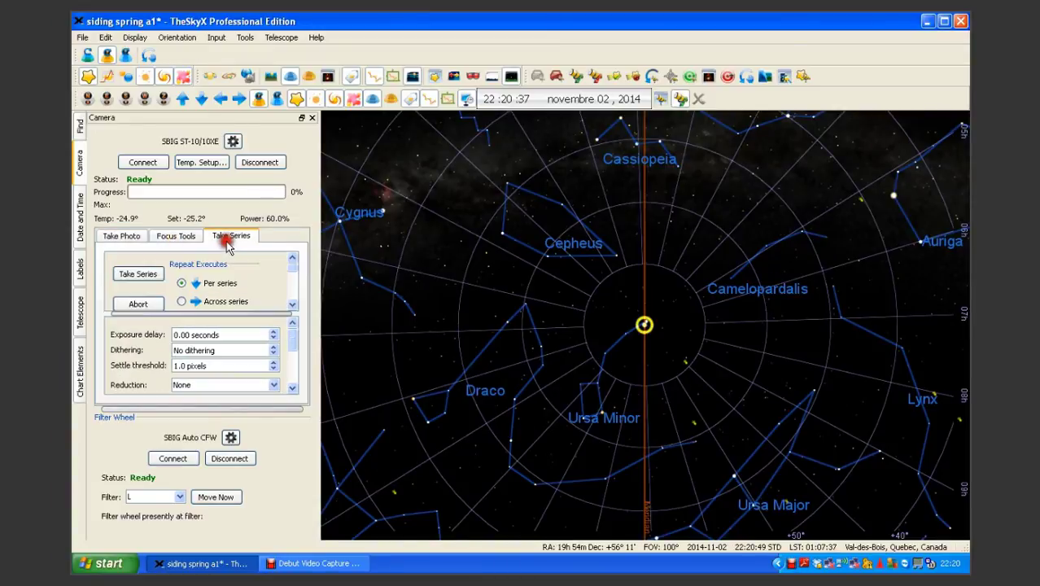
click(107, 240)
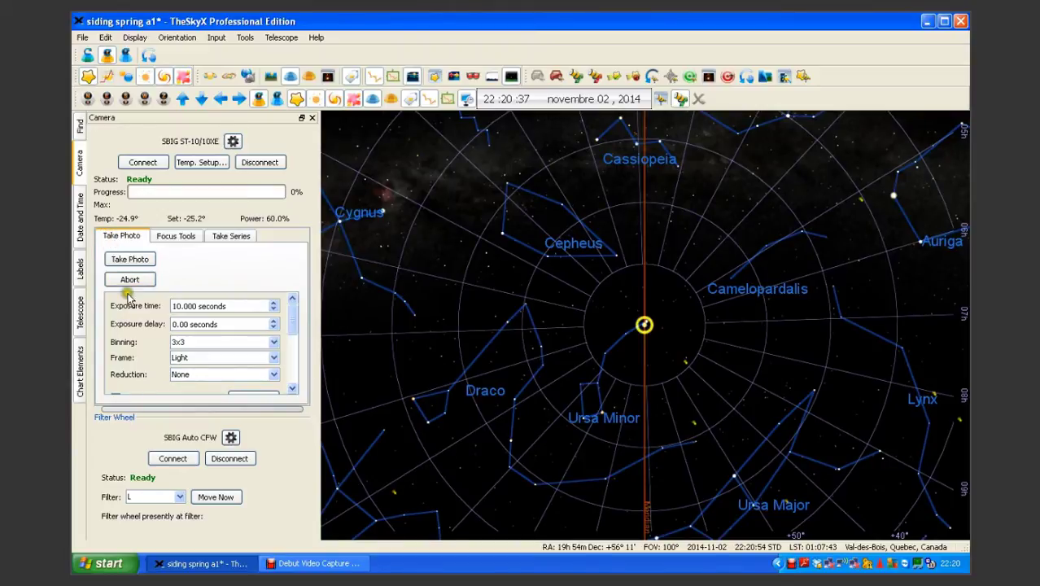
Step: Set the photo's exposure time to 5 seconds and its exposure delay to 3 seconds
click(274, 311)
click(273, 310)
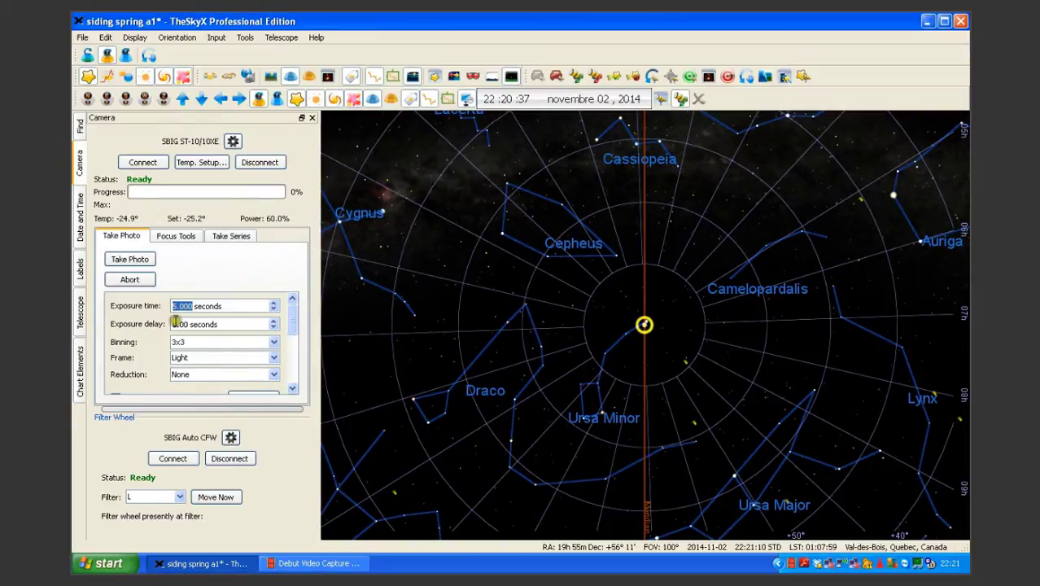
click(274, 323)
click(274, 322)
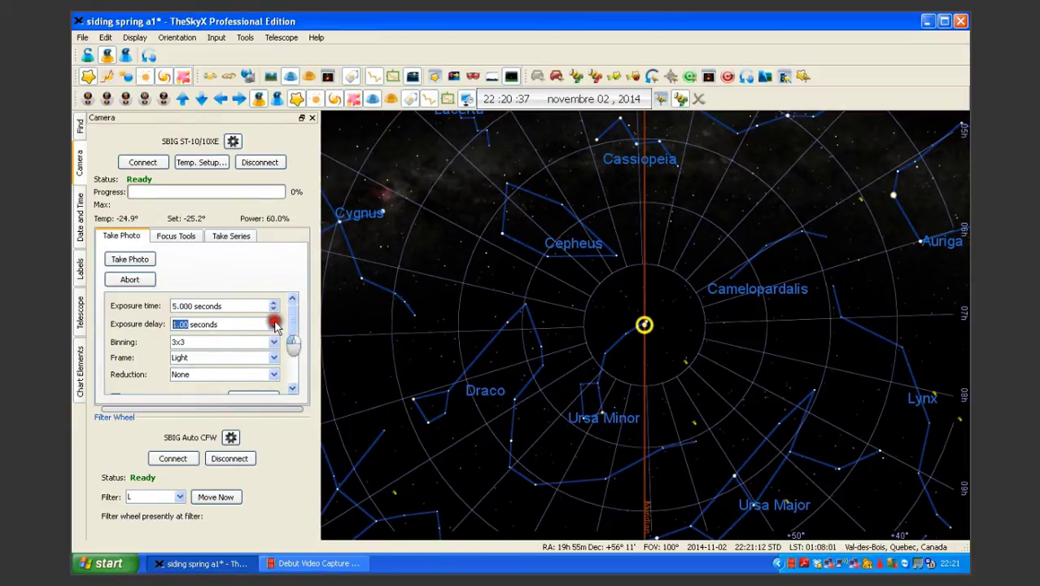
click(275, 322)
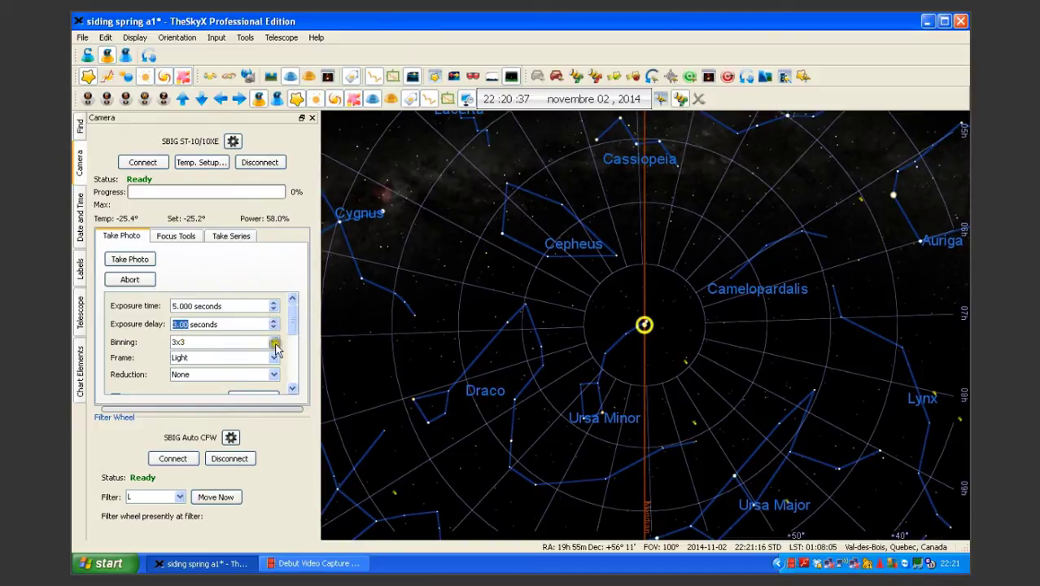
Step: Select 3x3 binning and the Light frame type for the photo
click(274, 343)
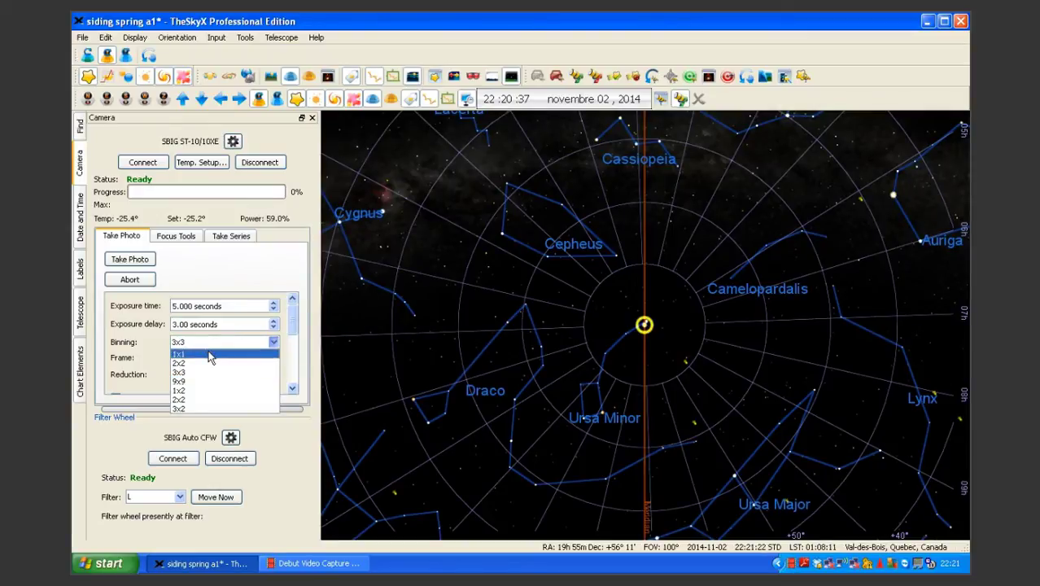
click(200, 372)
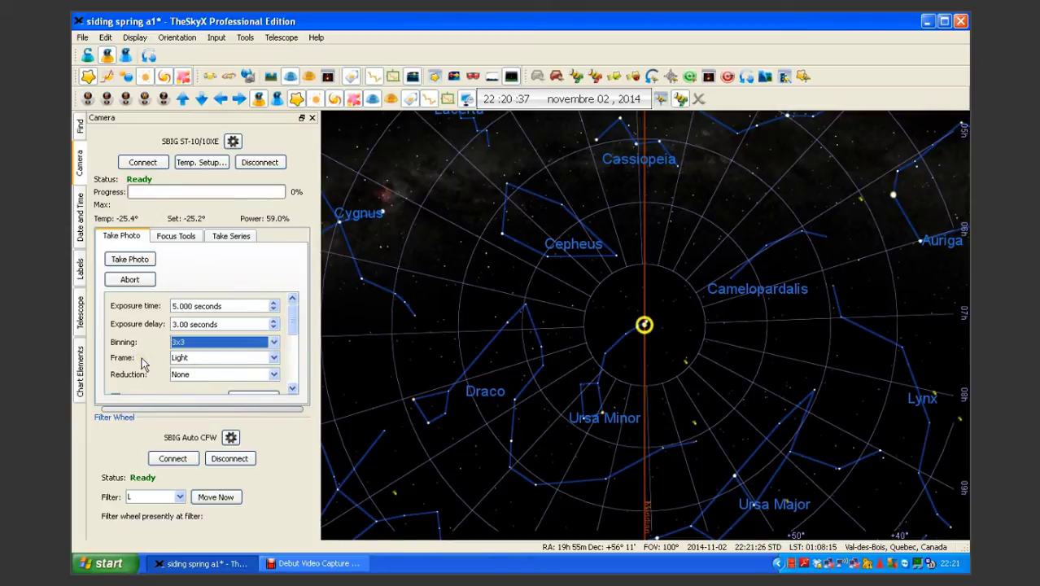
click(274, 359)
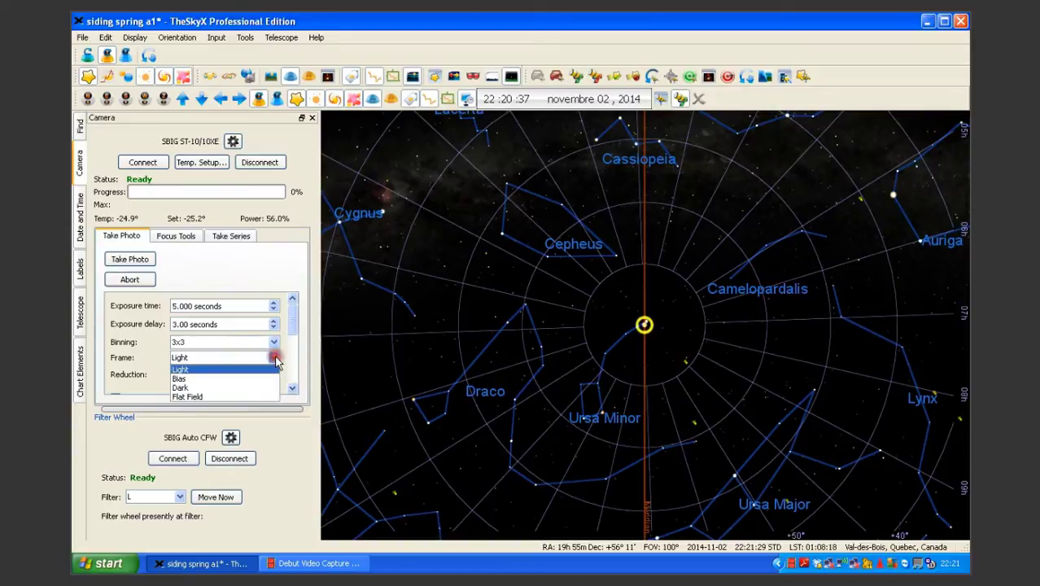
click(221, 370)
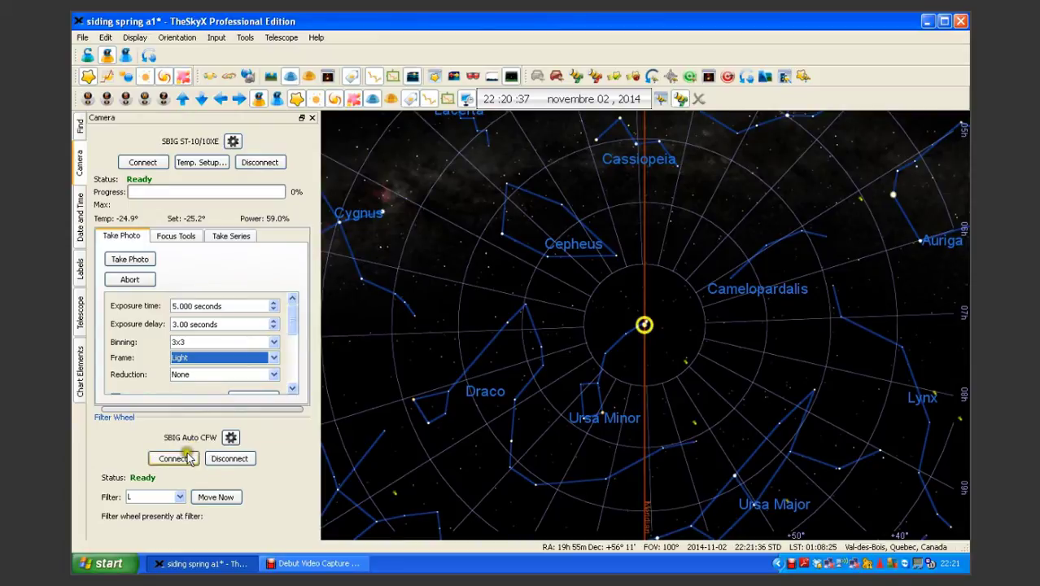
Step: Check the filters available in the SBIG Auto CFW filter wheel and keep the L filter selected
click(181, 498)
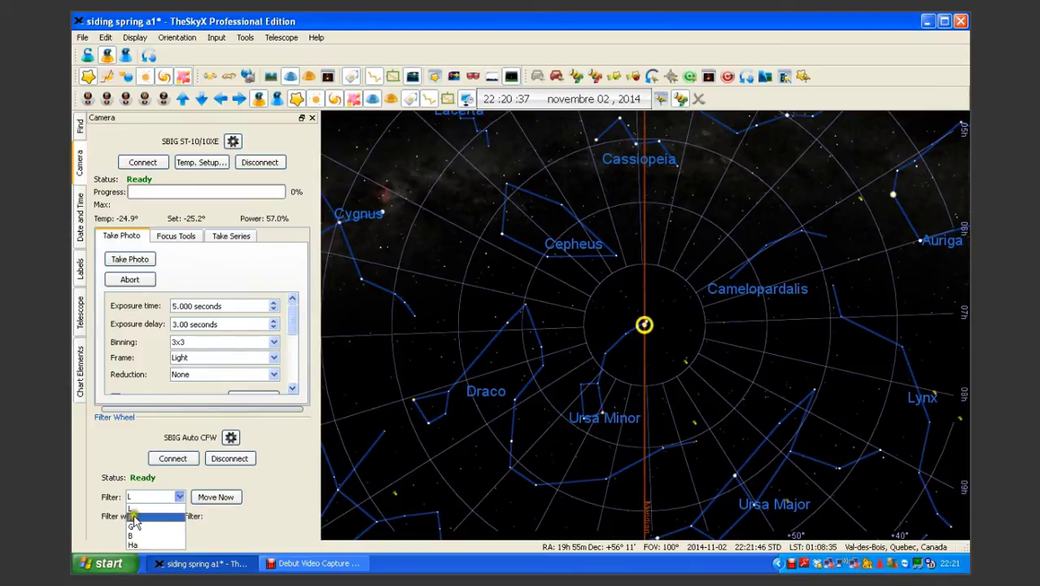
click(136, 517)
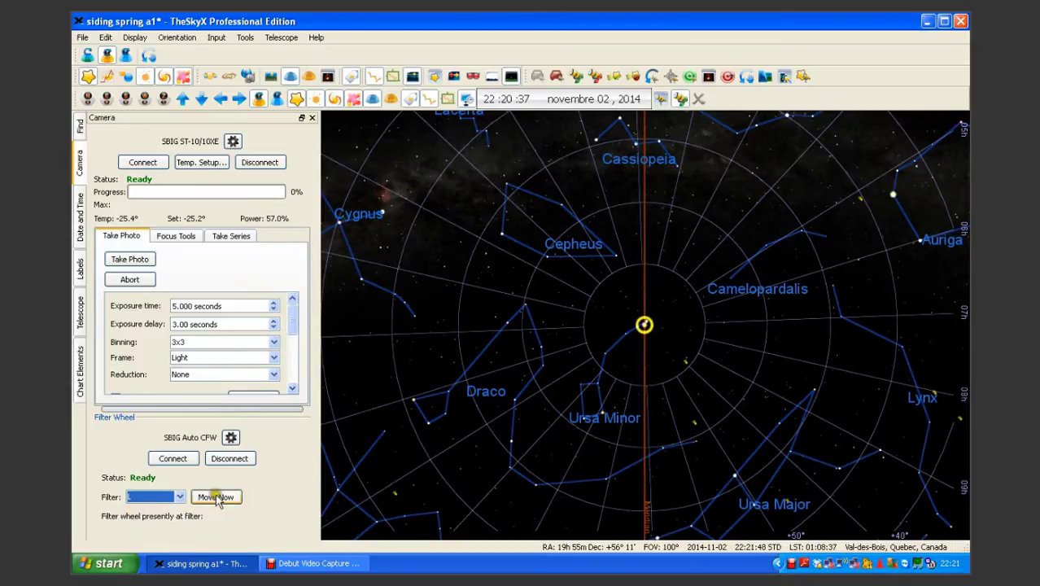
click(165, 498)
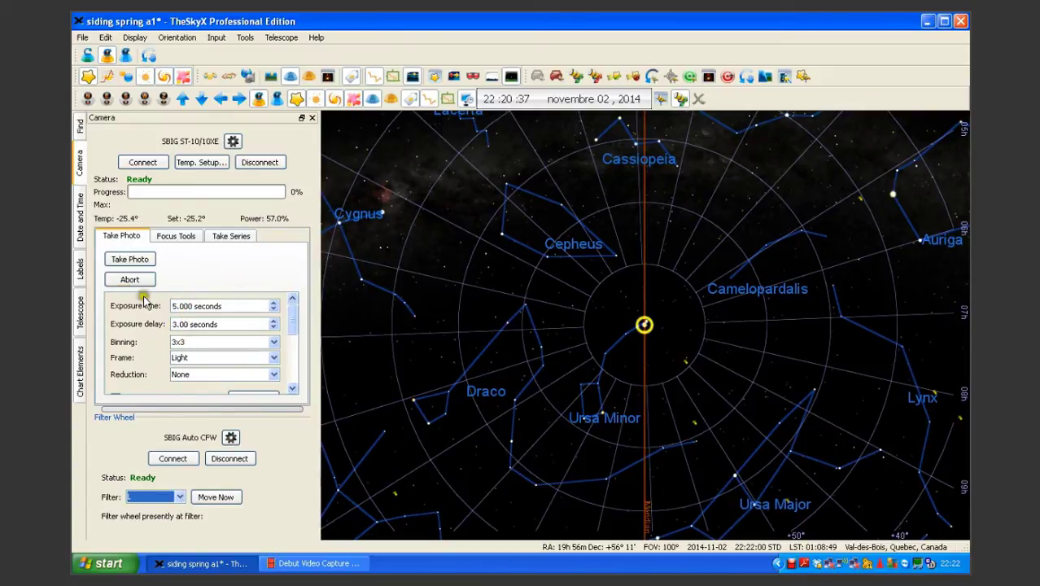
click(143, 163)
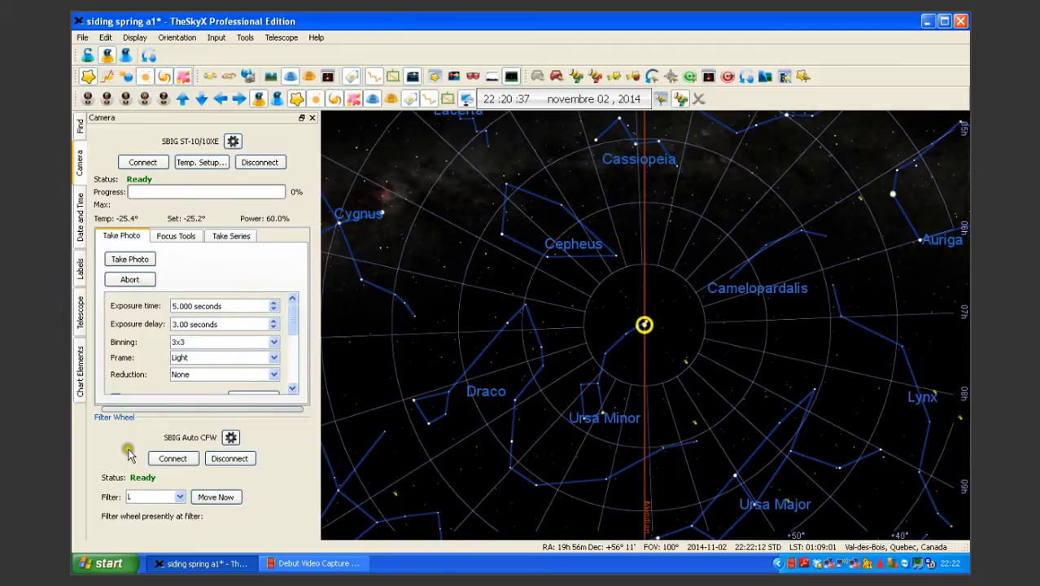
Step: Orient the sky chart to the south and select the star Aldebaran in Taurus as the telescope's target object
click(80, 313)
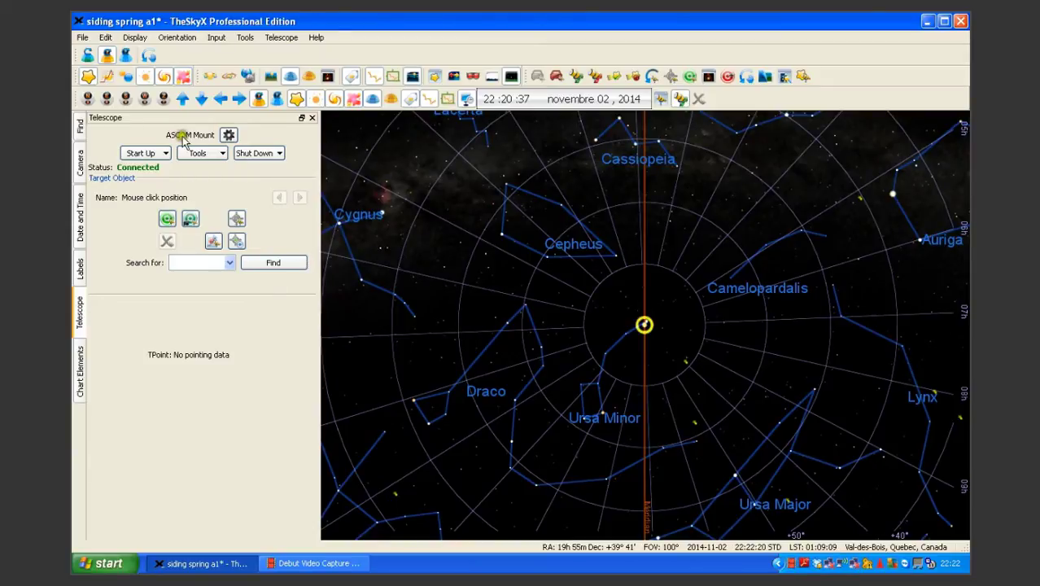
click(126, 98)
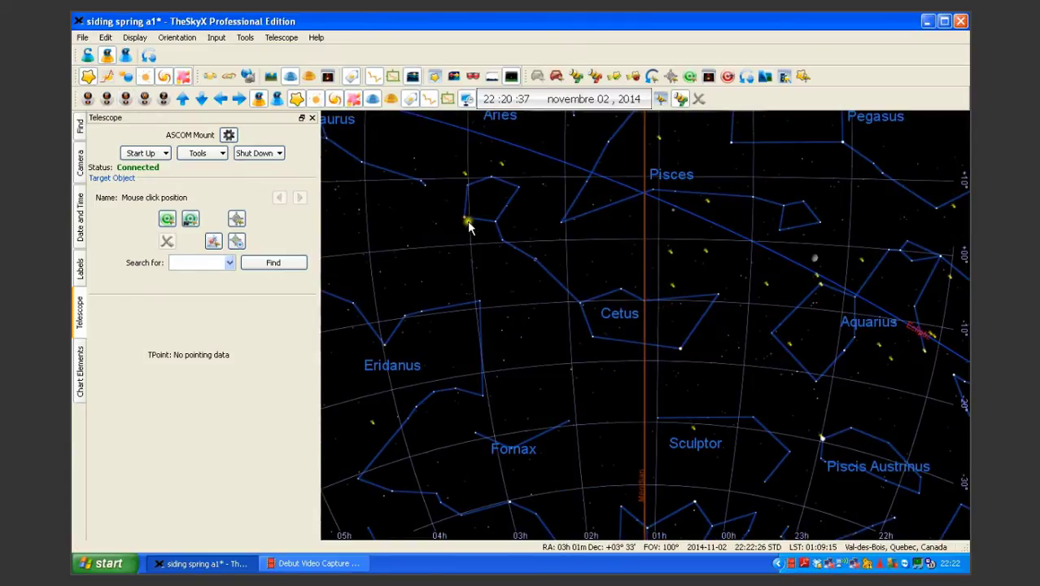
mouse_move(464, 217)
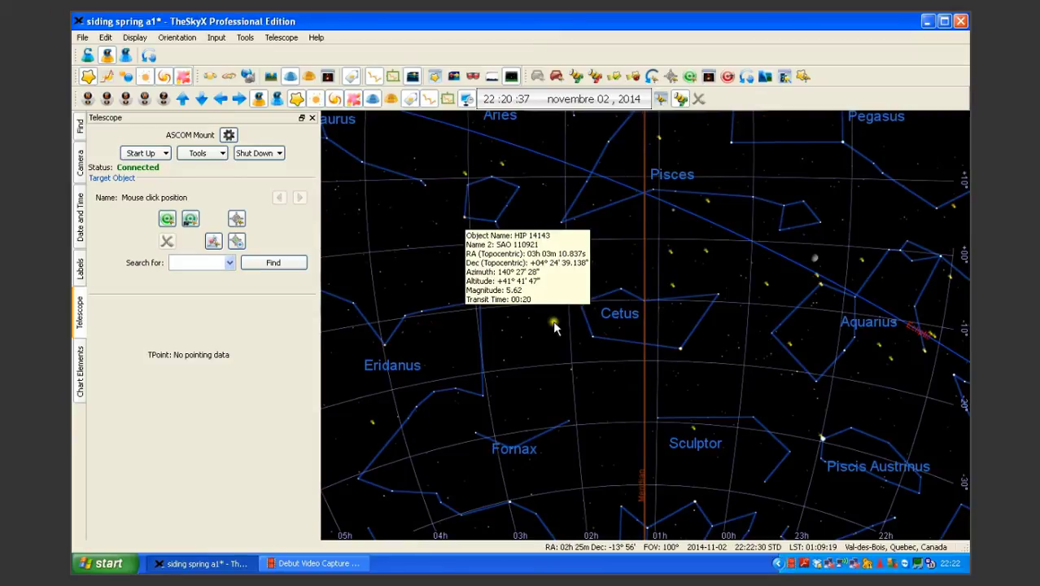
click(649, 360)
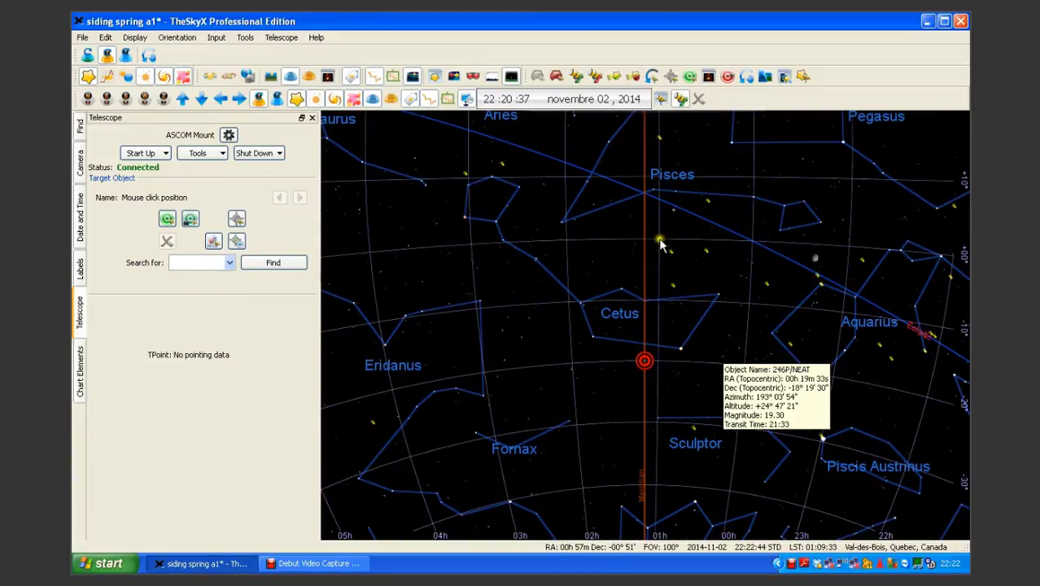
drag(660, 244, 654, 340)
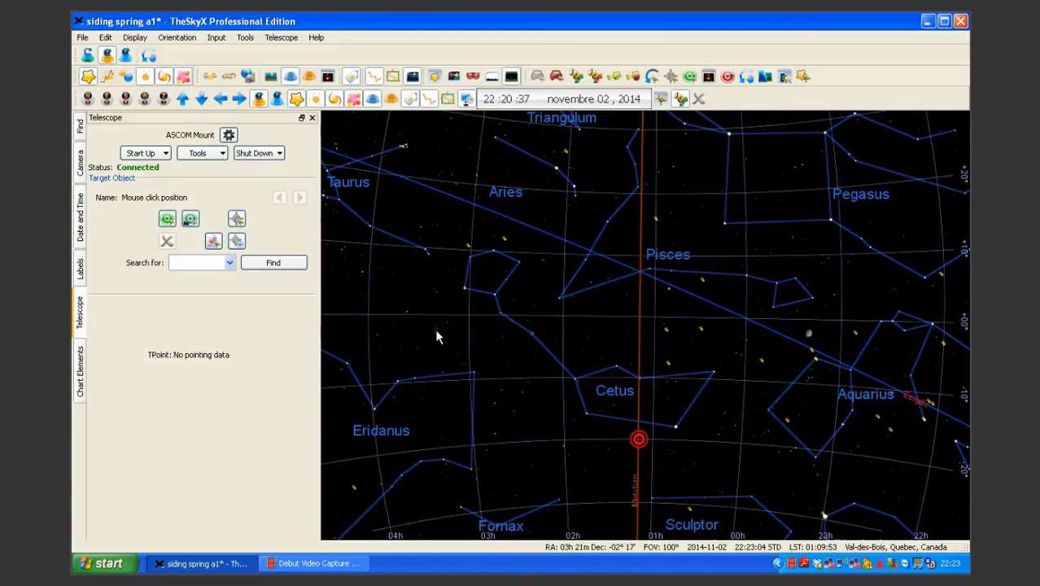
drag(364, 220, 458, 232)
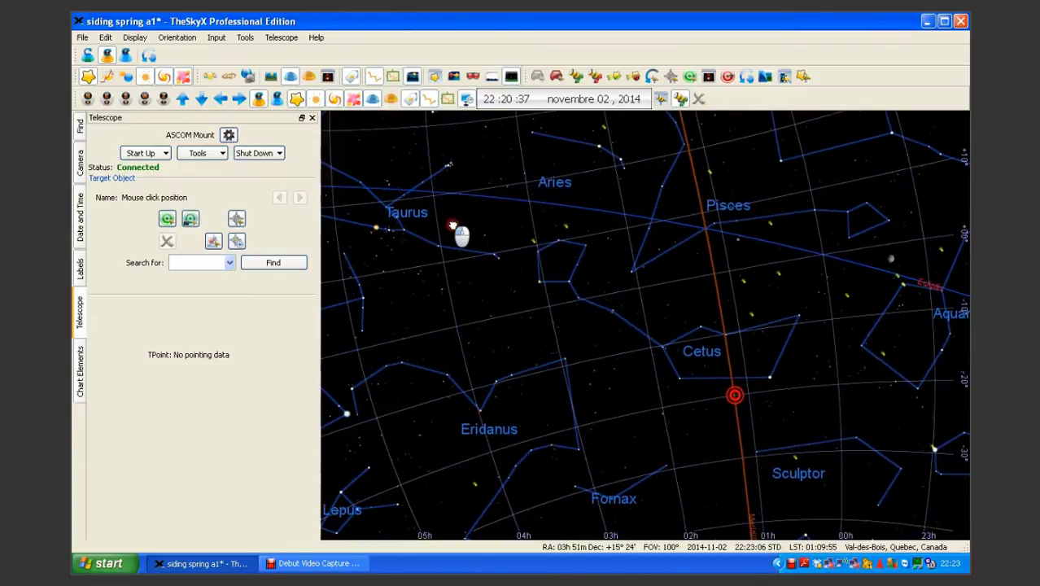
click(379, 230)
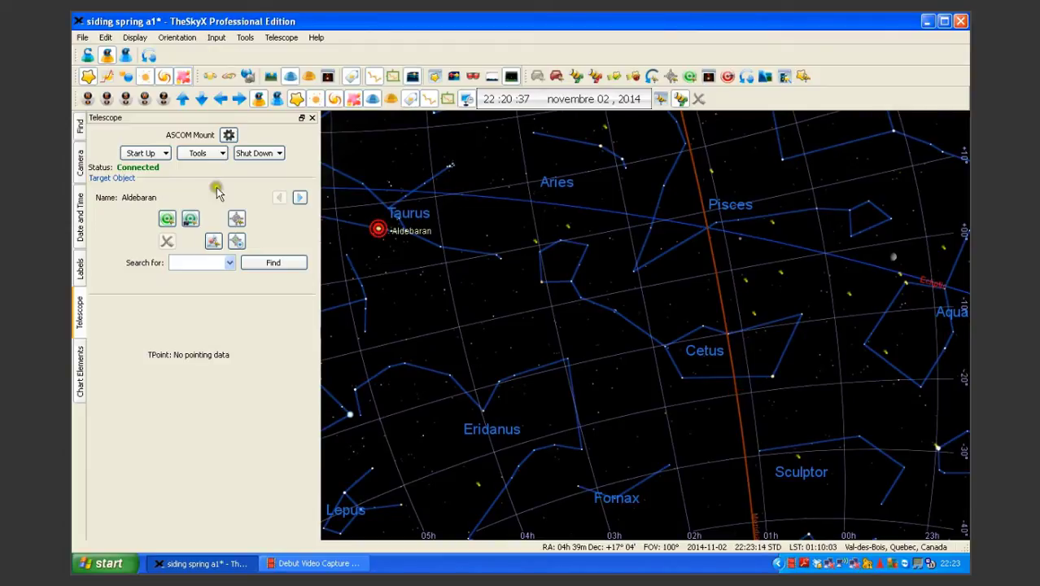
Step: Center the sky chart on Aldebaran from its object details and slew the telescope to the star
click(80, 126)
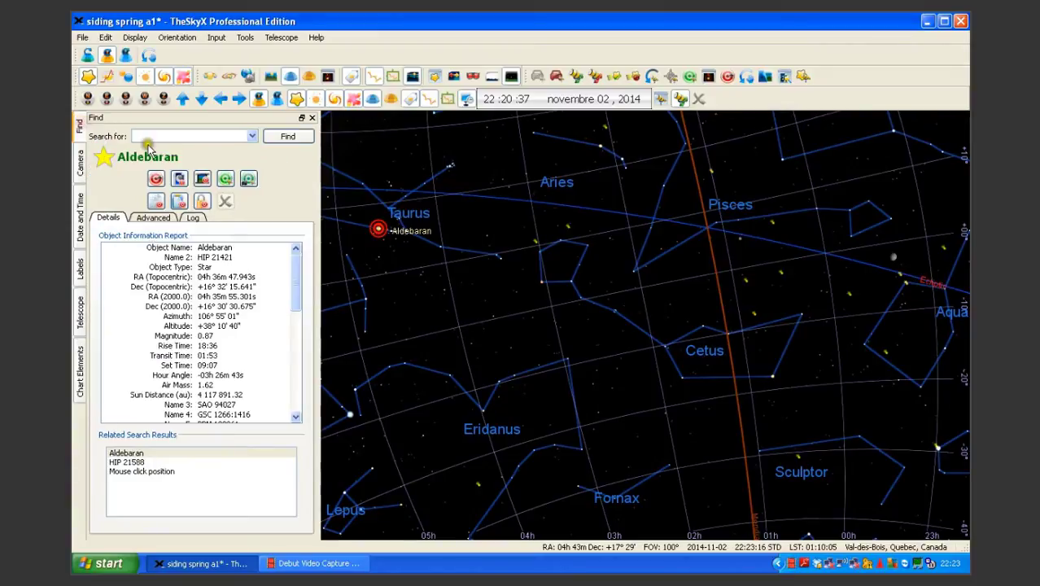
click(157, 181)
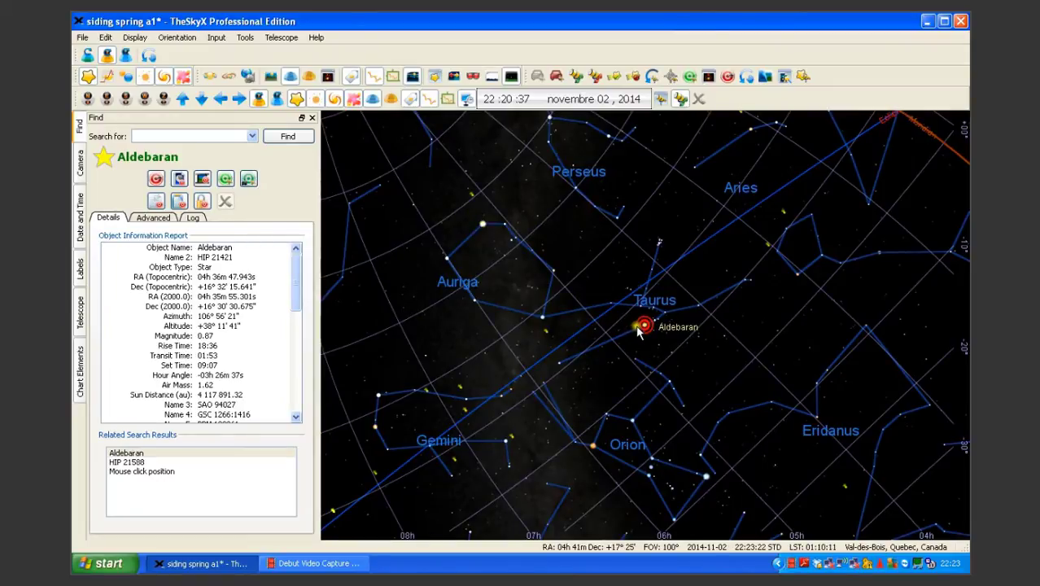
drag(685, 351, 531, 411)
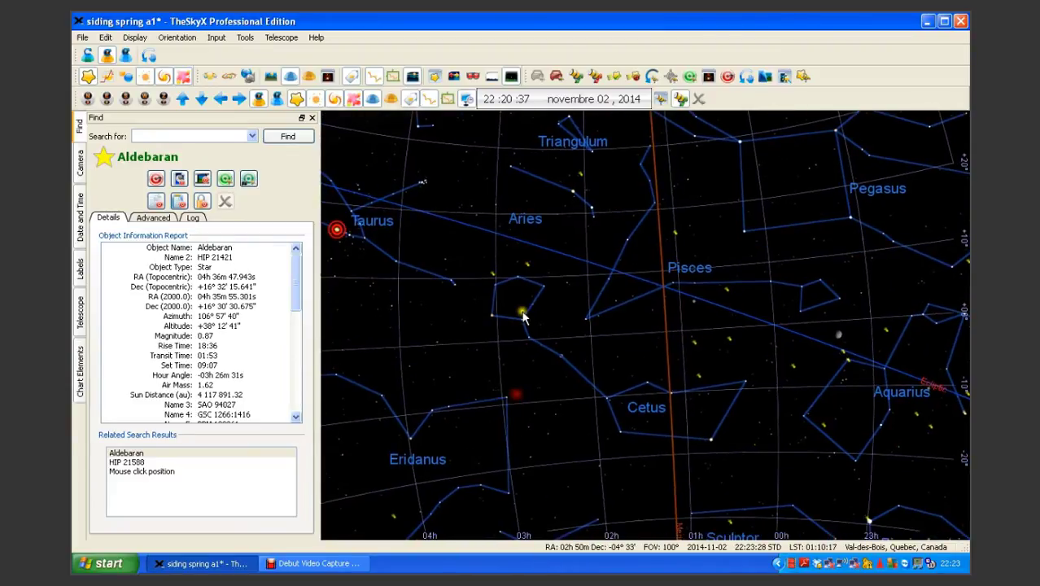
drag(577, 224, 607, 238)
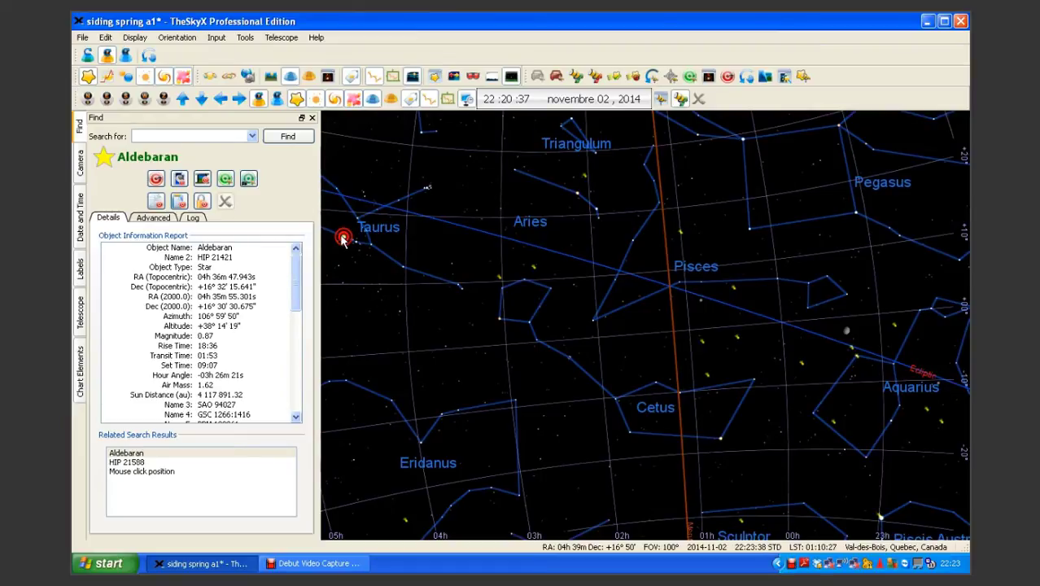
click(226, 179)
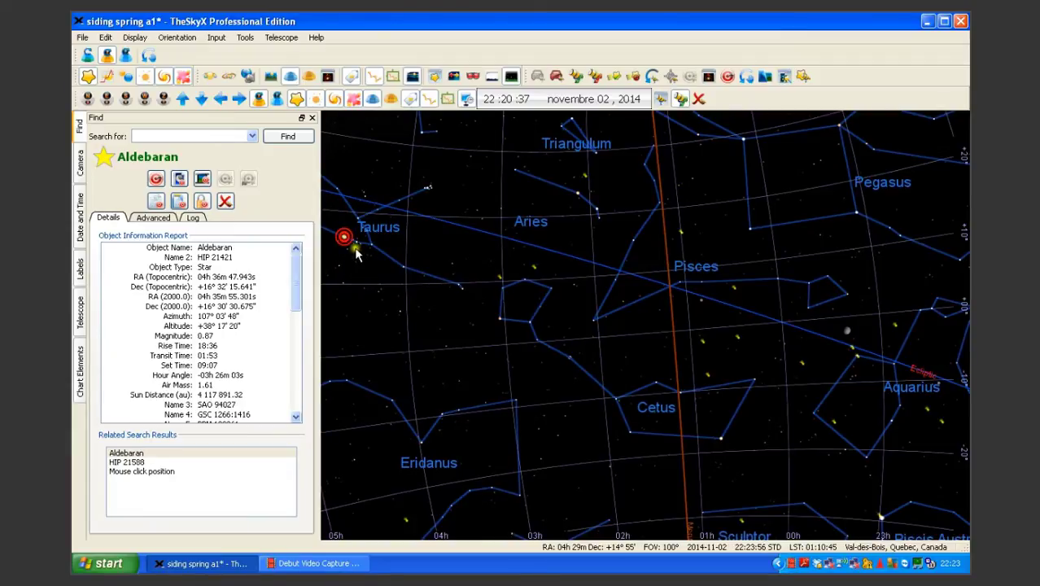
mouse_move(350, 250)
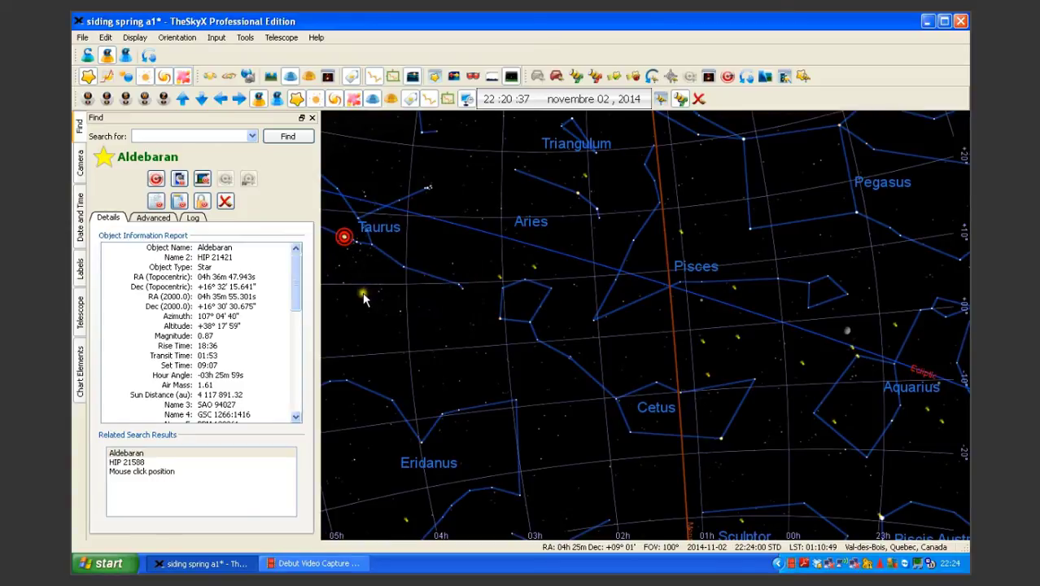
mouse_move(364, 299)
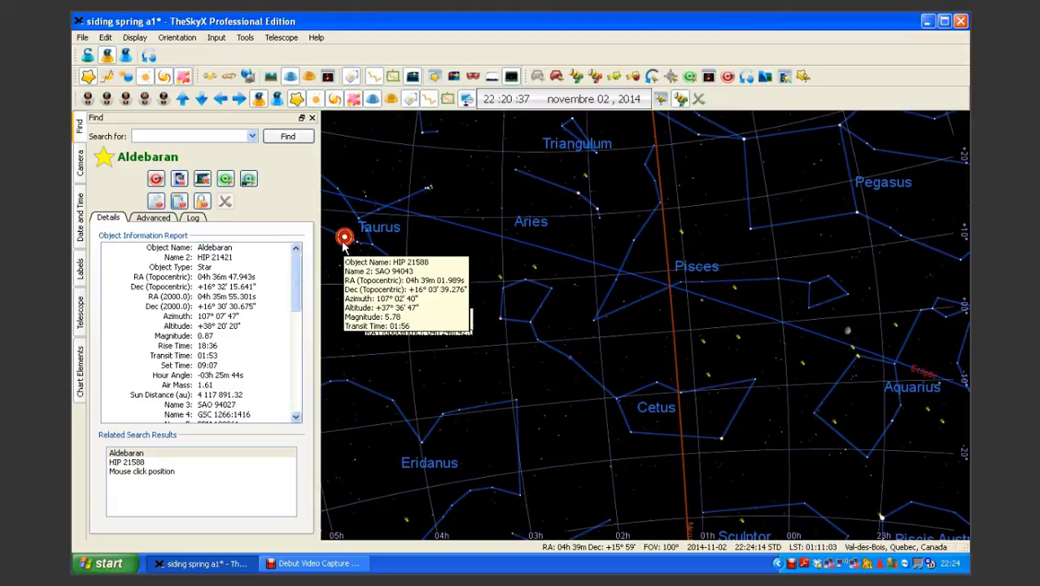
Step: Take a photo of Aldebaran with the current camera settings and turn on the crosshairs to check how far the star is off center
click(81, 167)
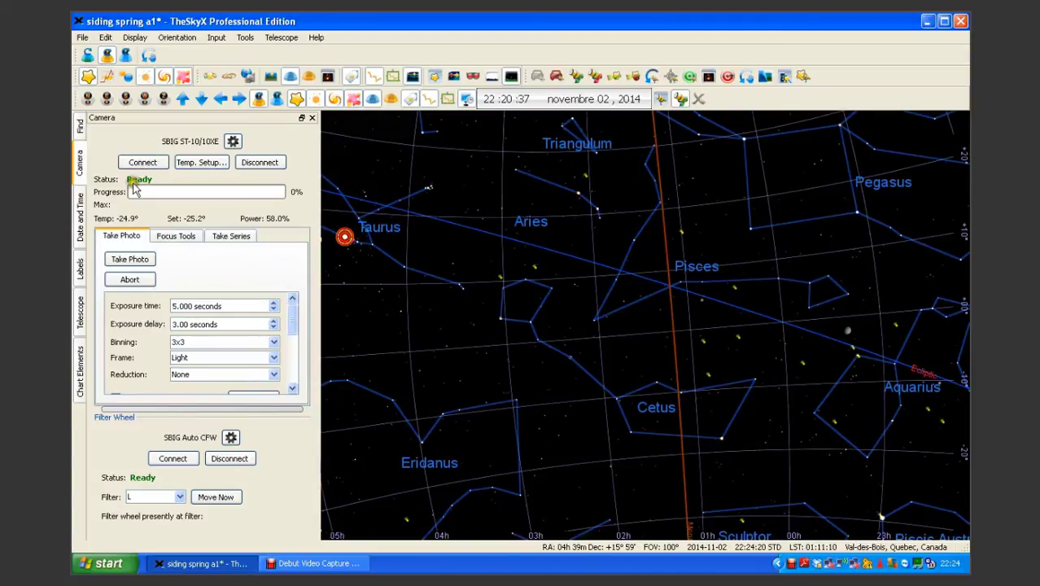
click(132, 259)
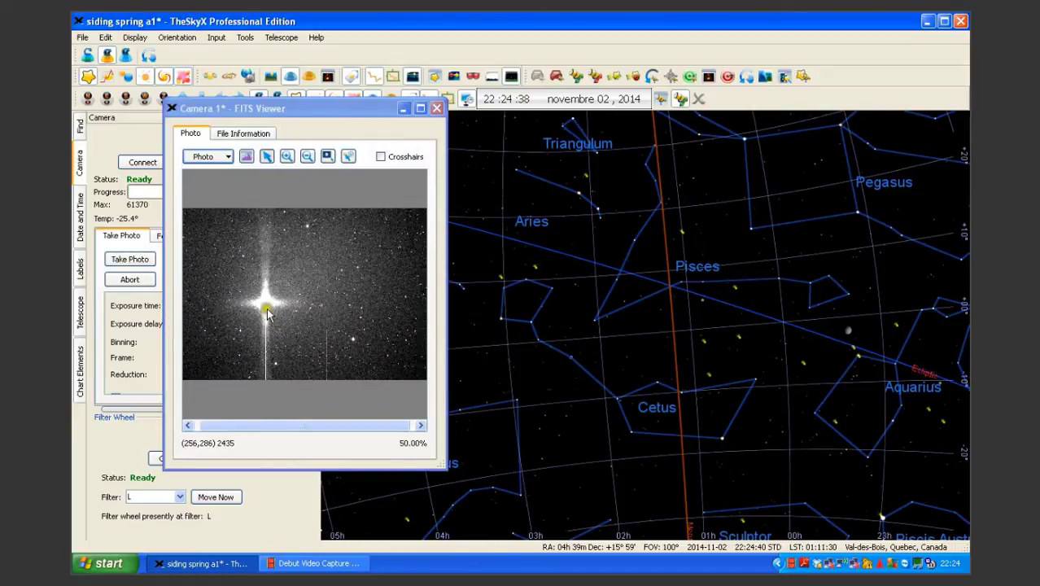
click(382, 158)
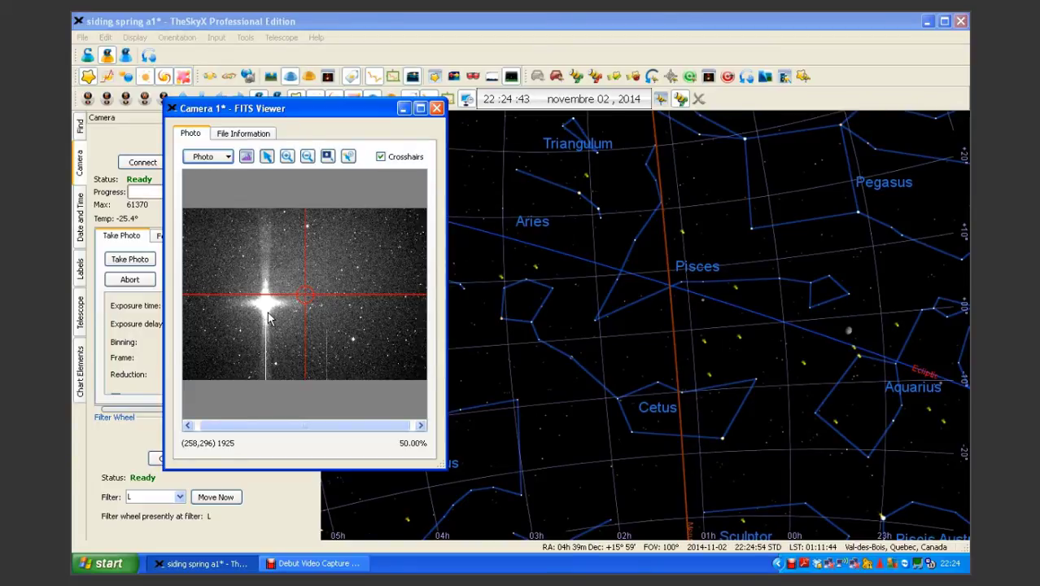
drag(267, 302, 259, 255)
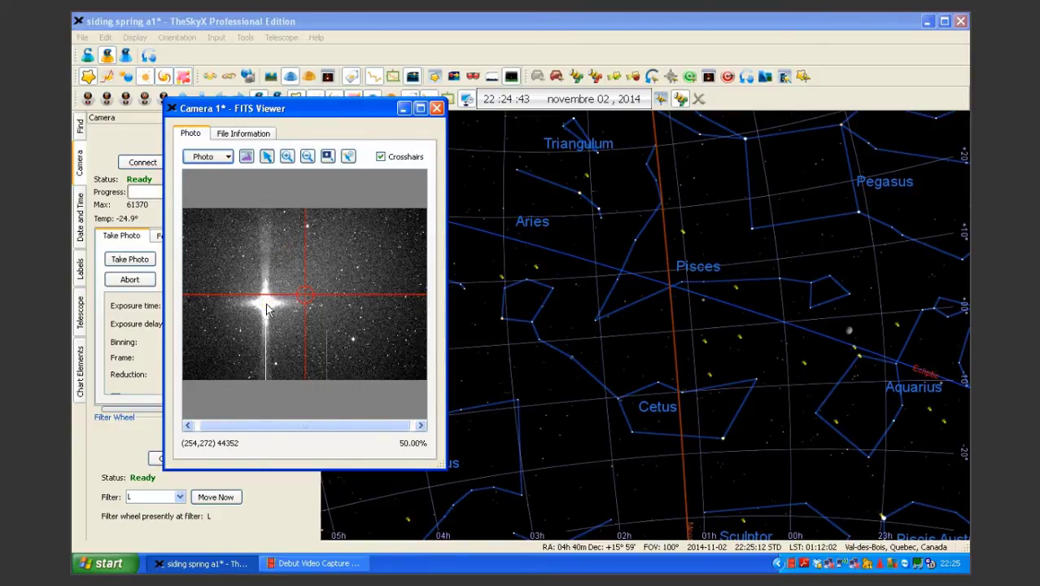
Step: Save the photo as telescope.fit in the test folder, replacing the existing file
click(229, 158)
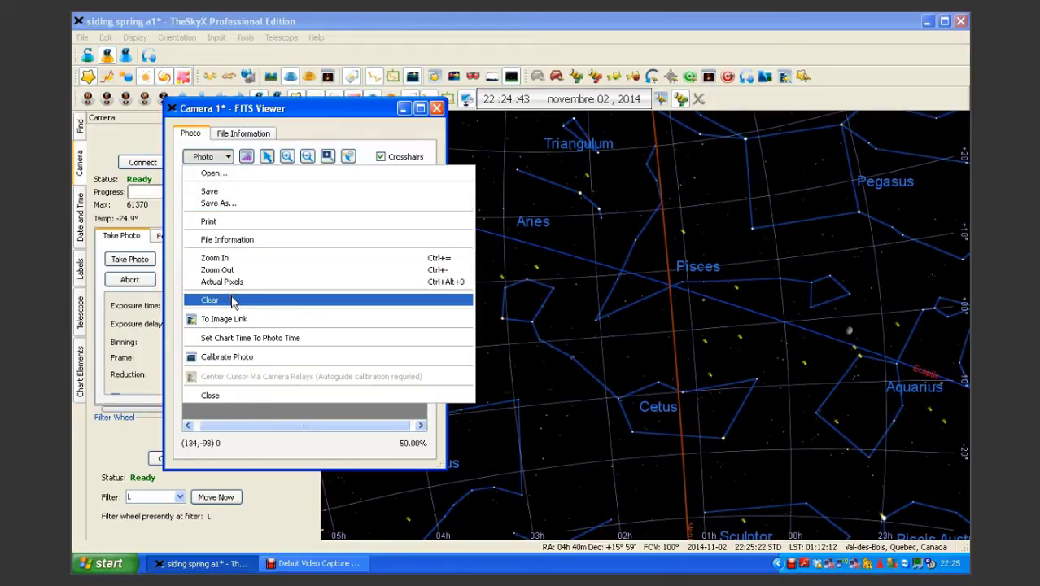
click(216, 205)
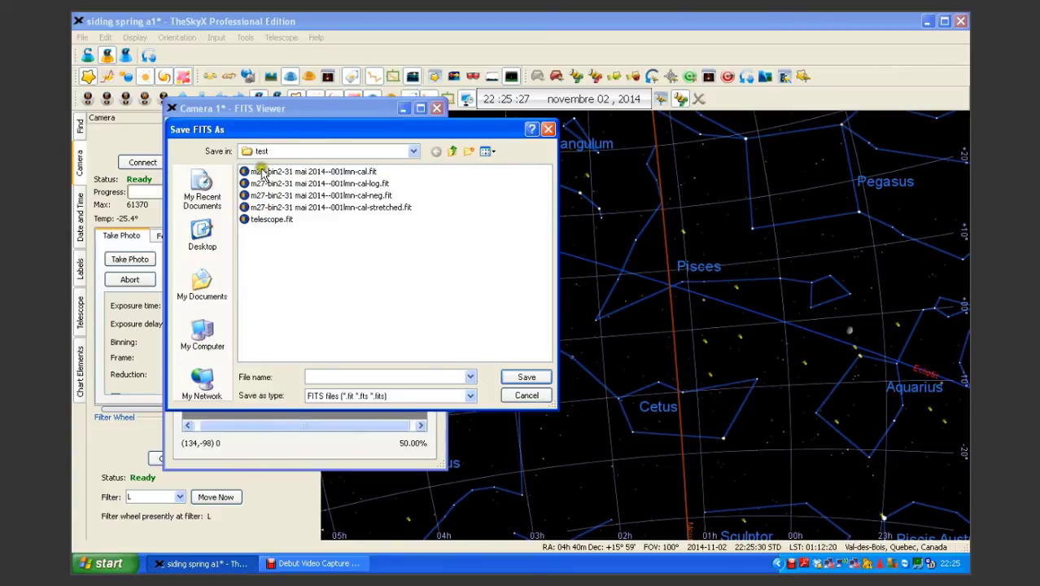
click(269, 221)
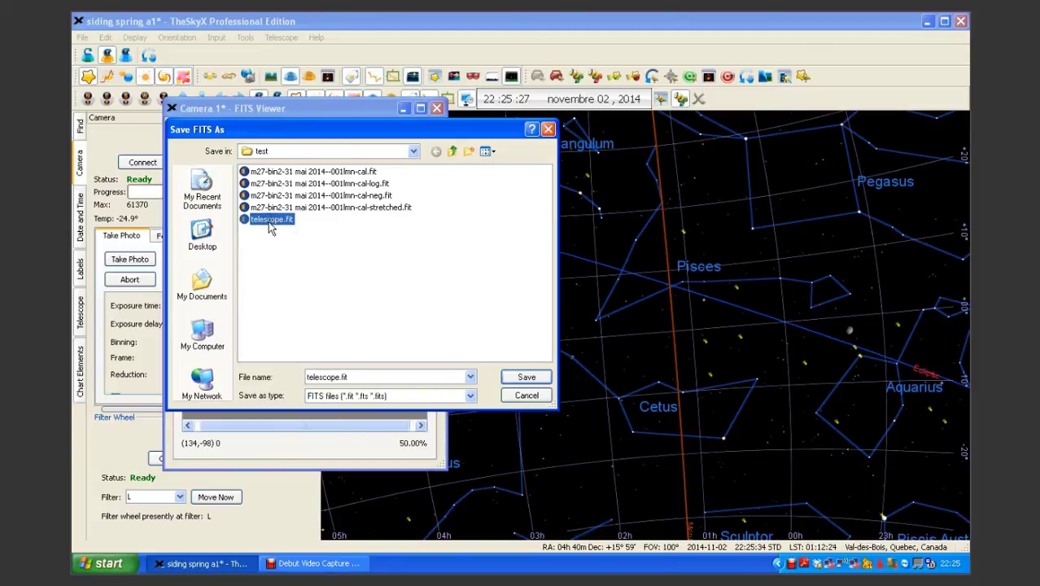
click(513, 376)
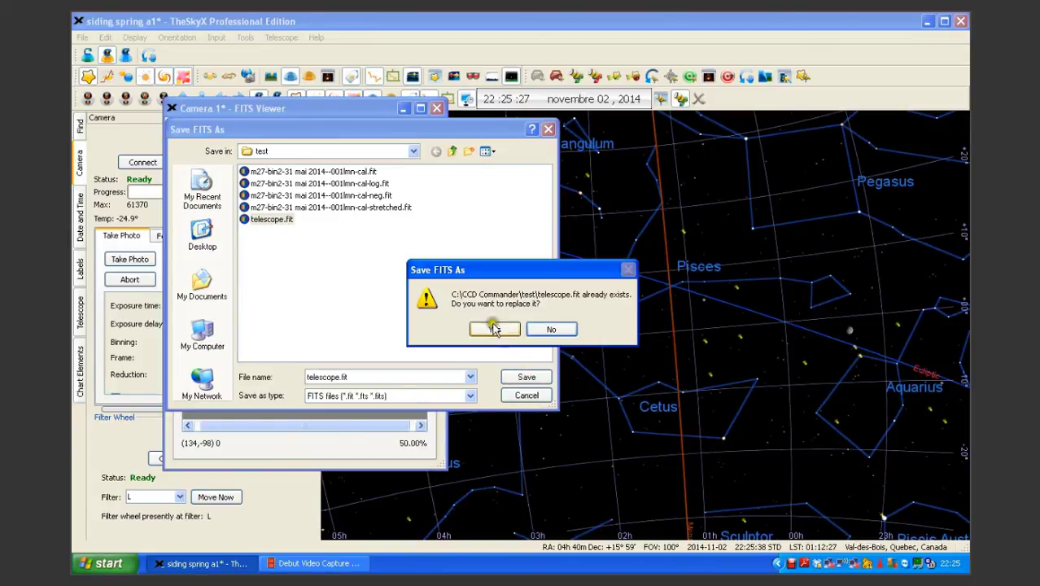
click(494, 328)
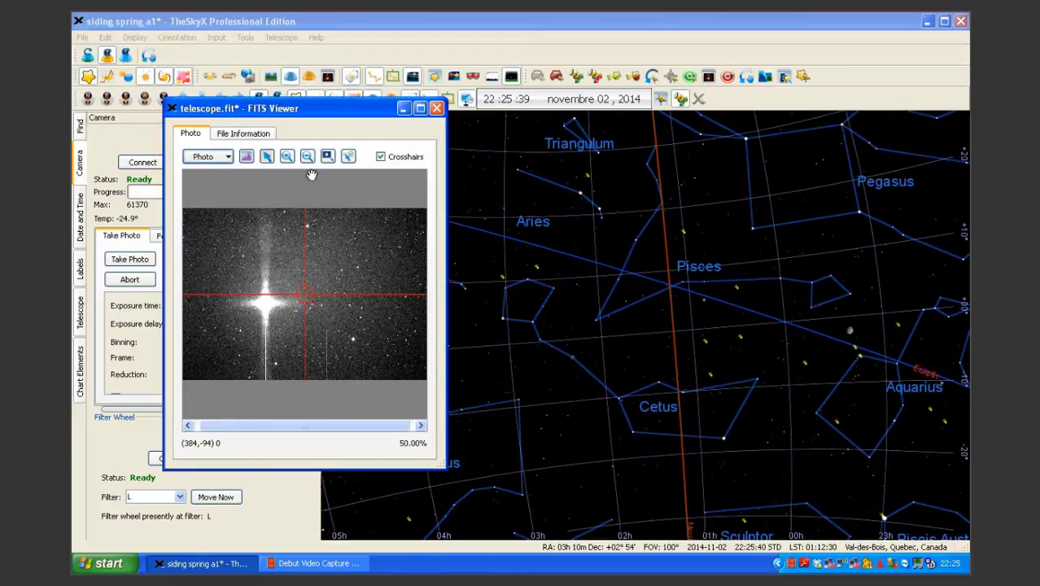
Step: Check the commands available for the saved photo and close the FITS viewer
click(228, 157)
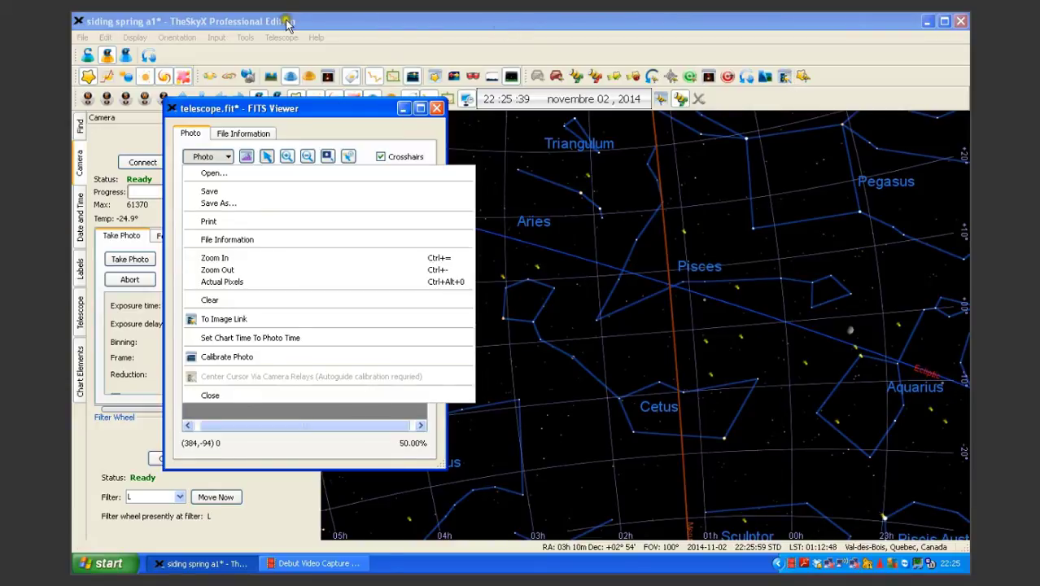
click(313, 406)
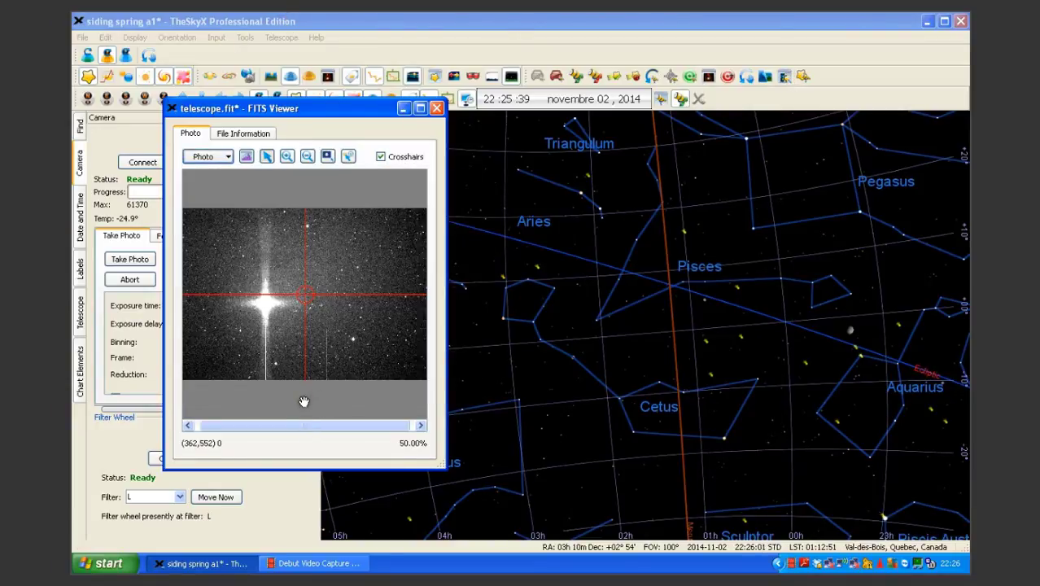
click(438, 109)
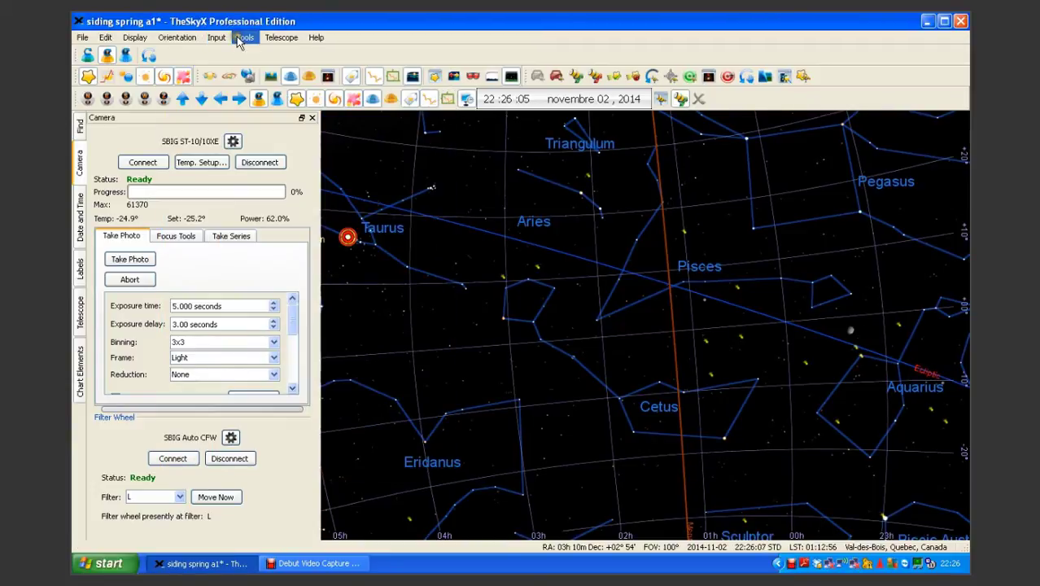
Step: Look at which toolbars are enabled in the program preferences and close them without changes
click(242, 37)
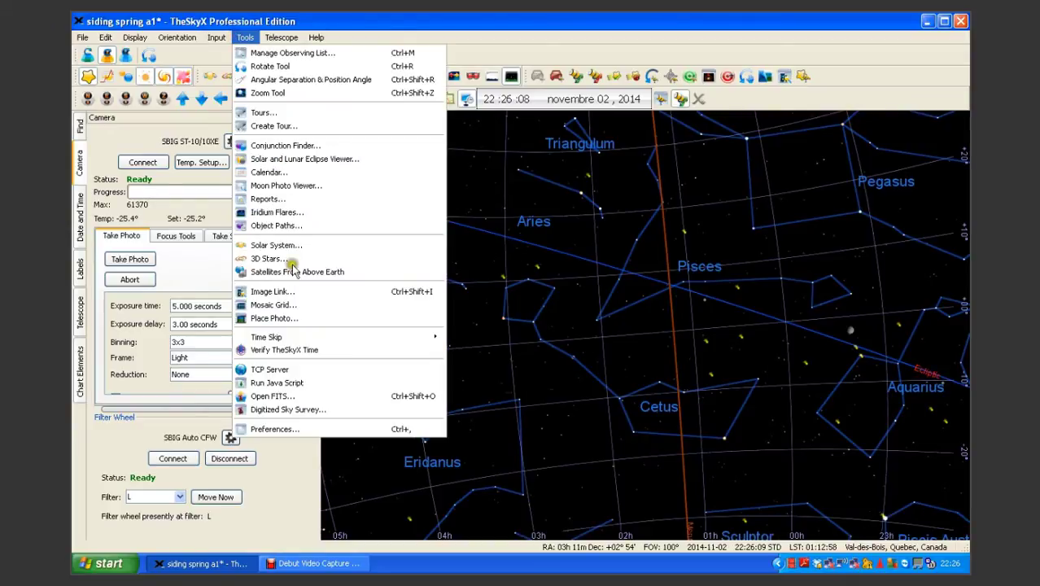
click(297, 432)
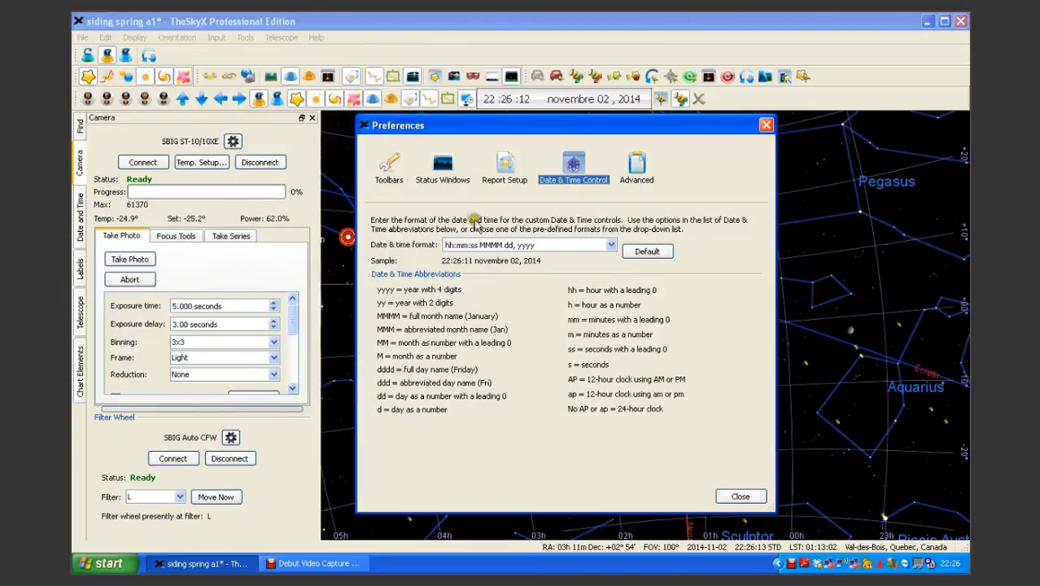
click(390, 177)
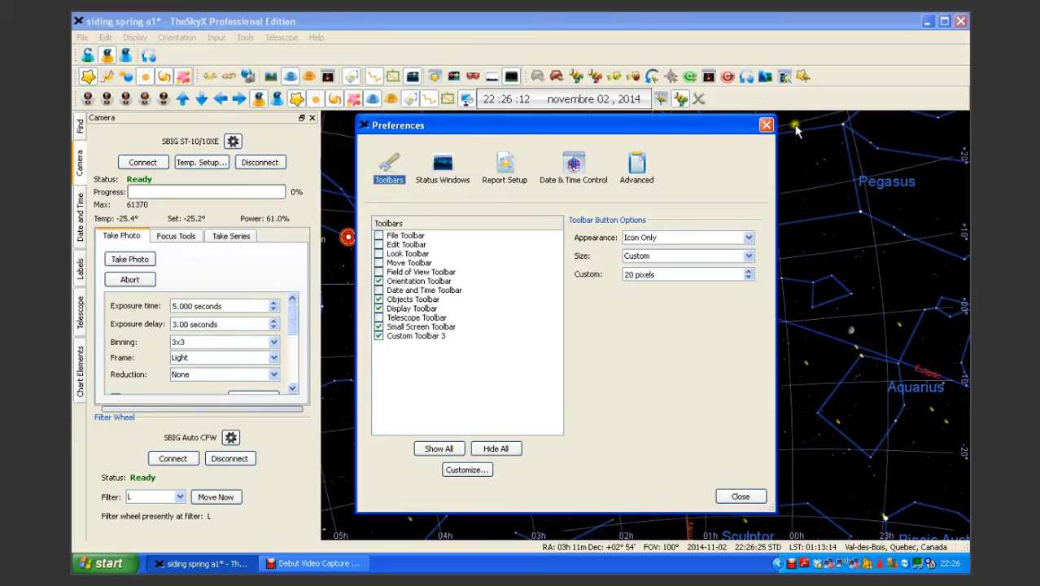
click(765, 126)
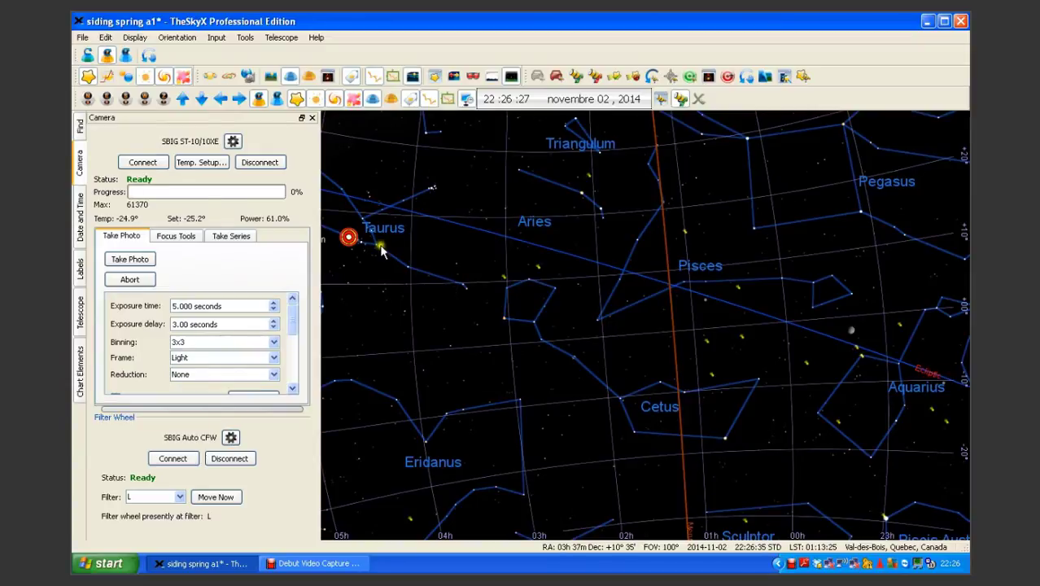
Step: Open telescope.fit in Image Link and find its astrometric solution with an unknown image scale, using a best guess of 7.00 arcsec/pixel
mouse_move(349, 241)
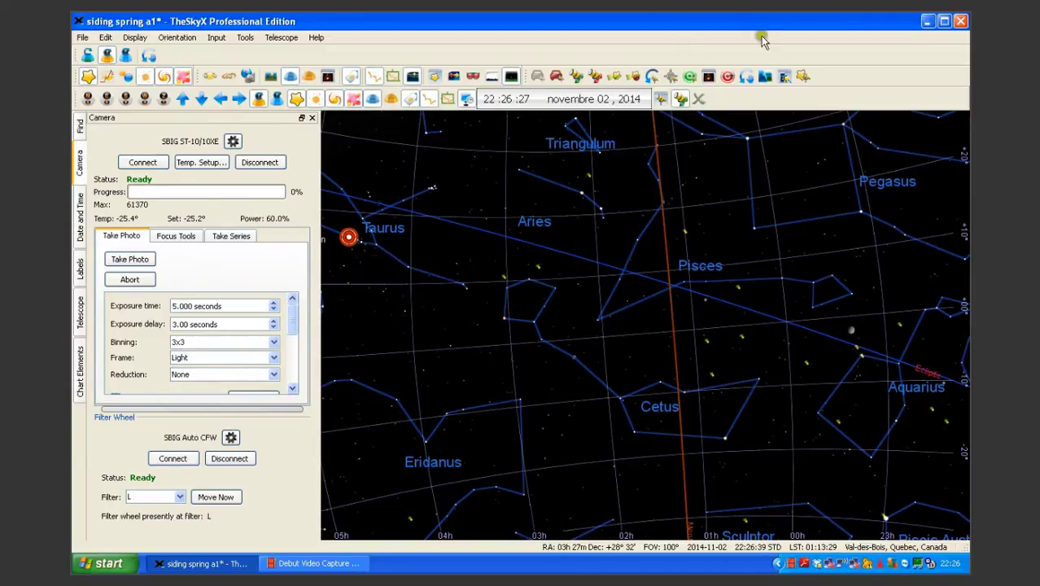
click(783, 77)
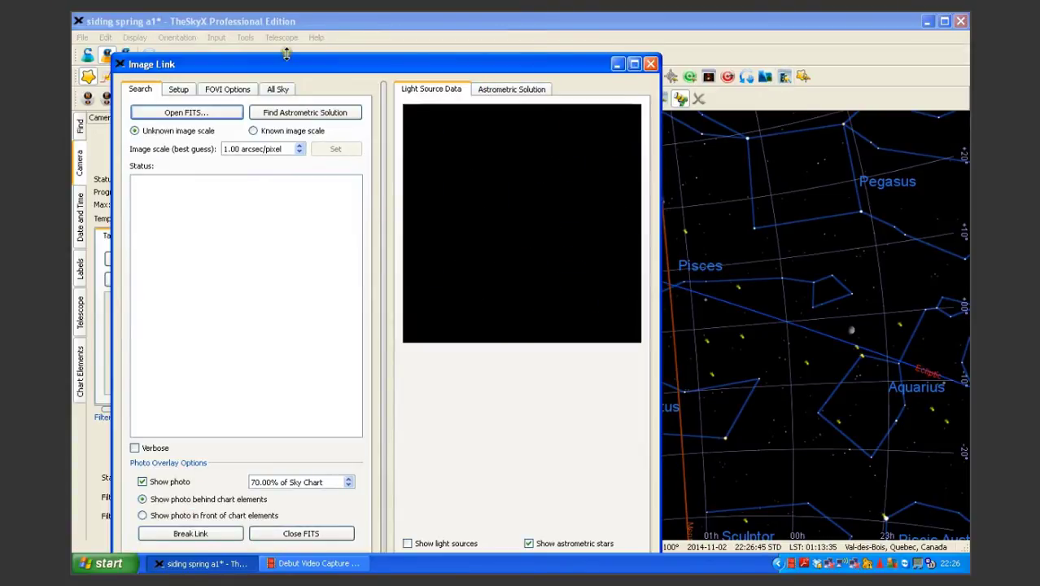
click(177, 114)
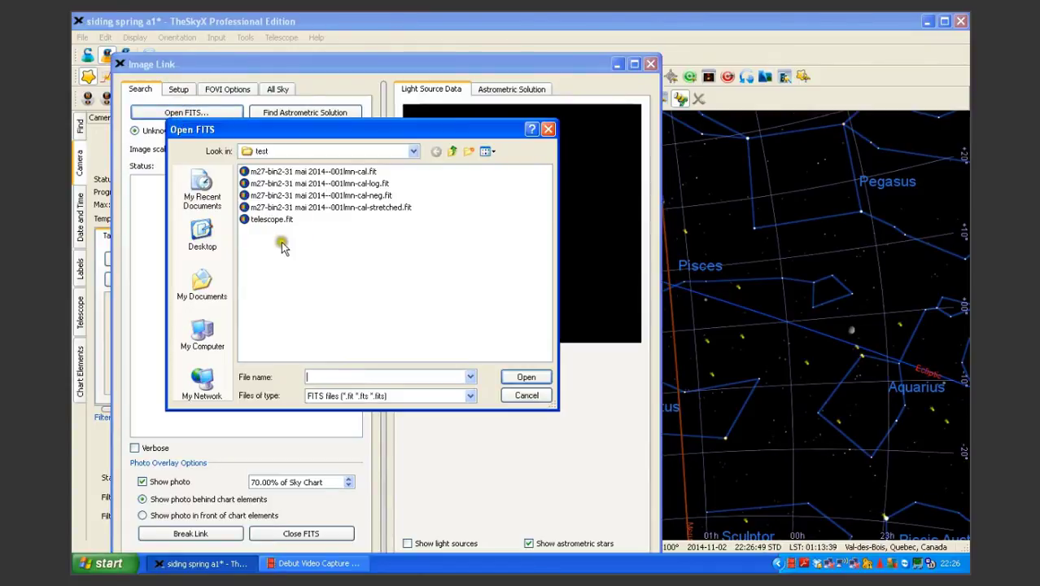
double_click(276, 221)
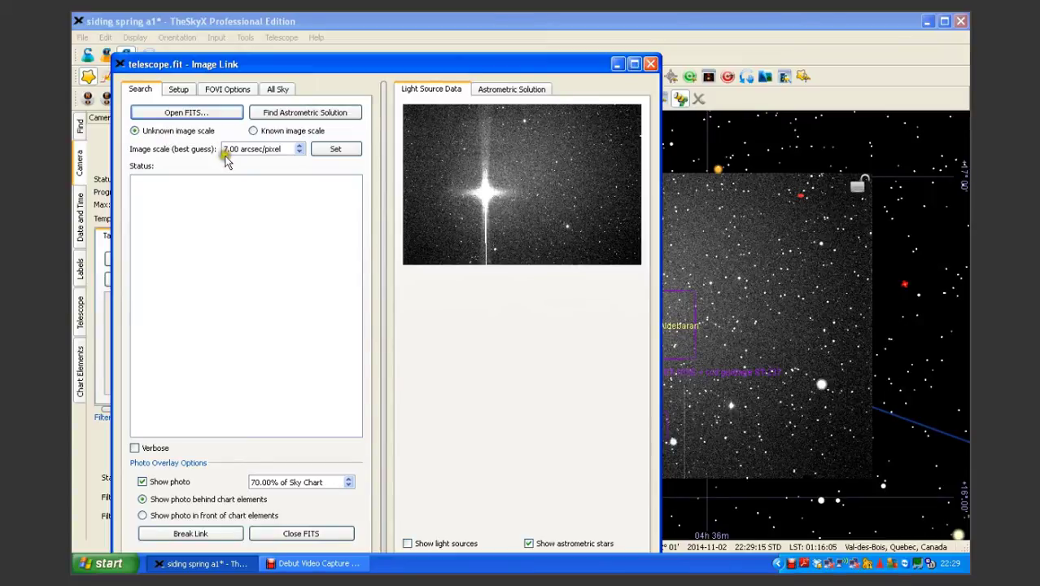
click(291, 114)
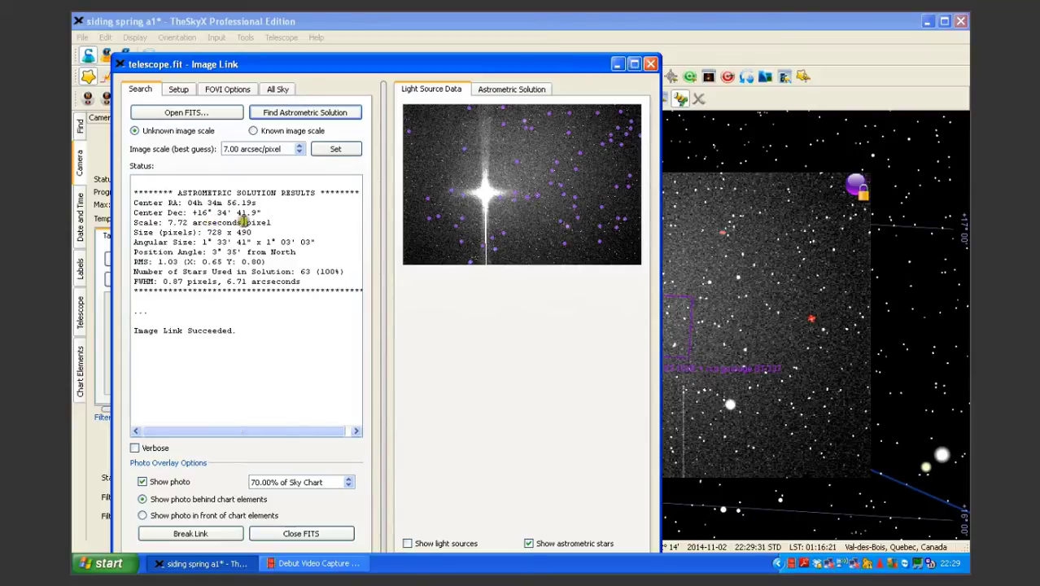
Step: Set the image scale from the astrometric solution to 7.72 arcsec/pixel and treat it as a known image scale
click(336, 149)
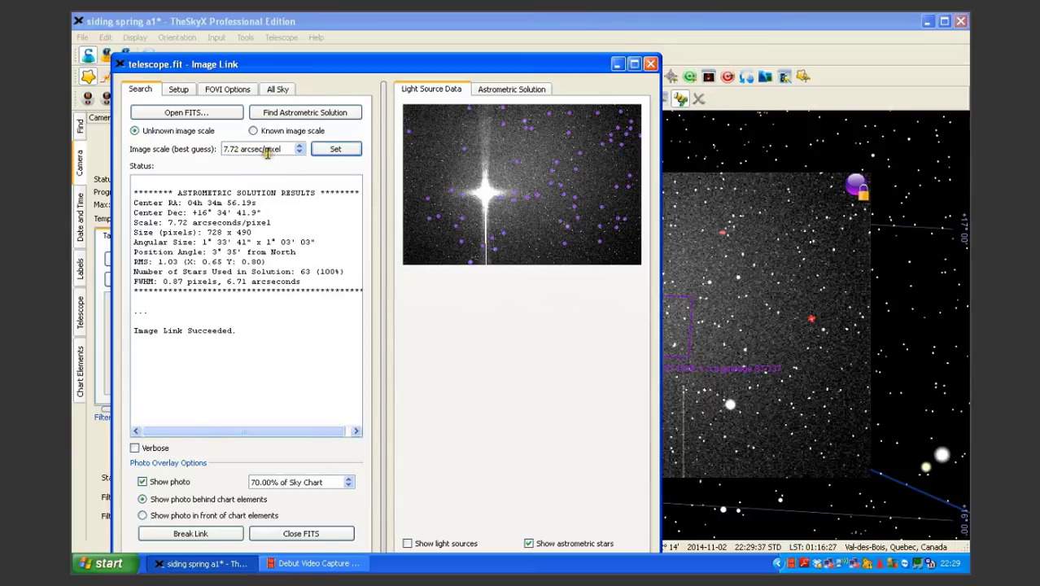
click(255, 132)
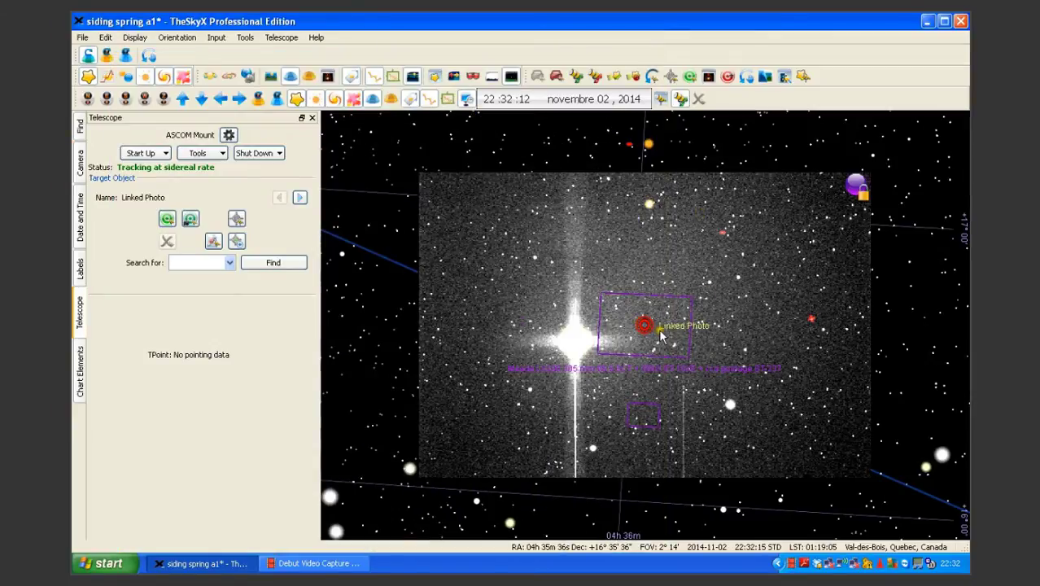
Step: Find the object at the centre of the plate-solved image on the chart and choose Linked Photo among the related results
mouse_move(662, 334)
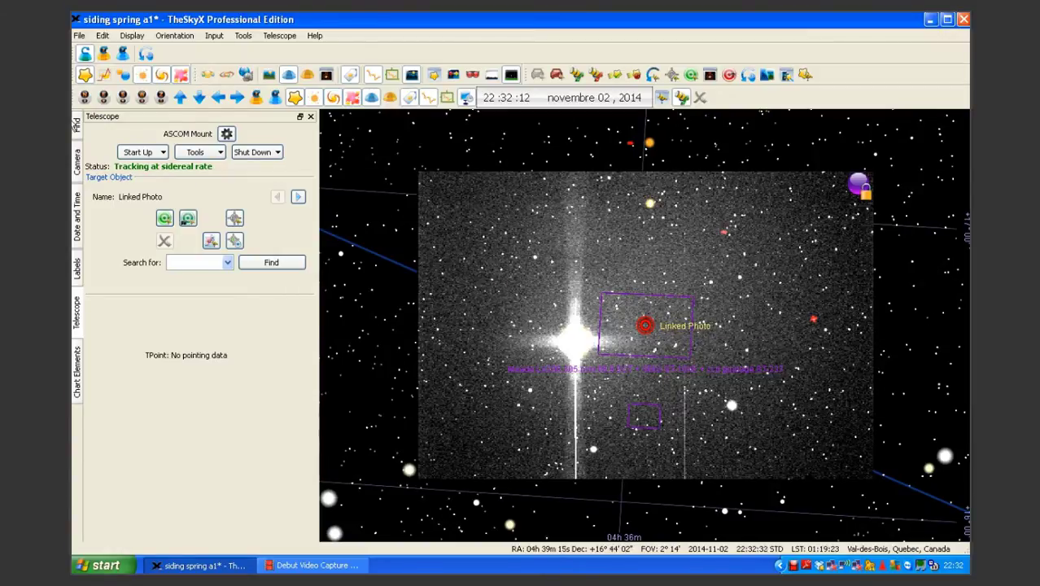
click(77, 126)
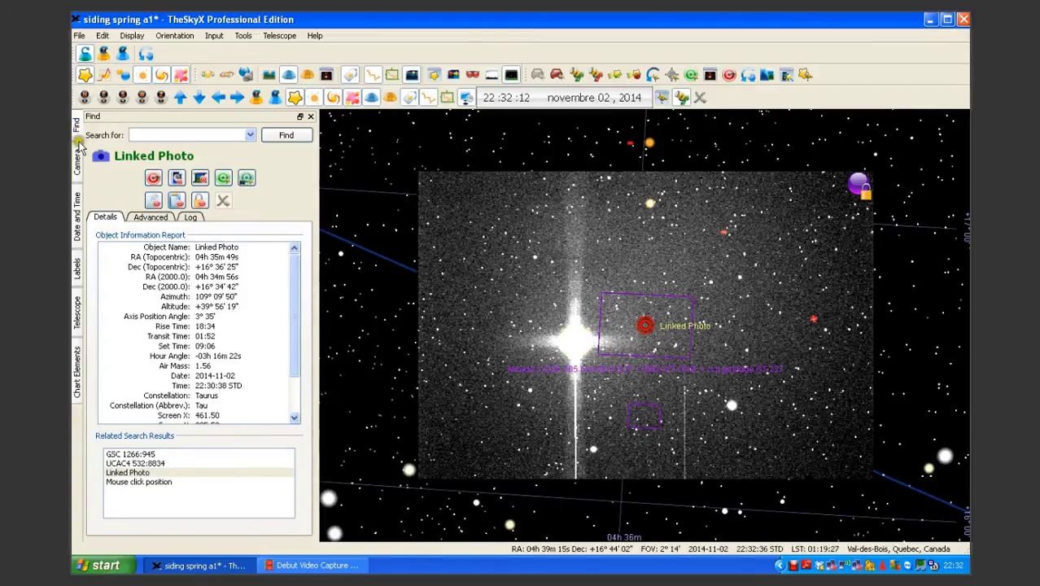
click(133, 483)
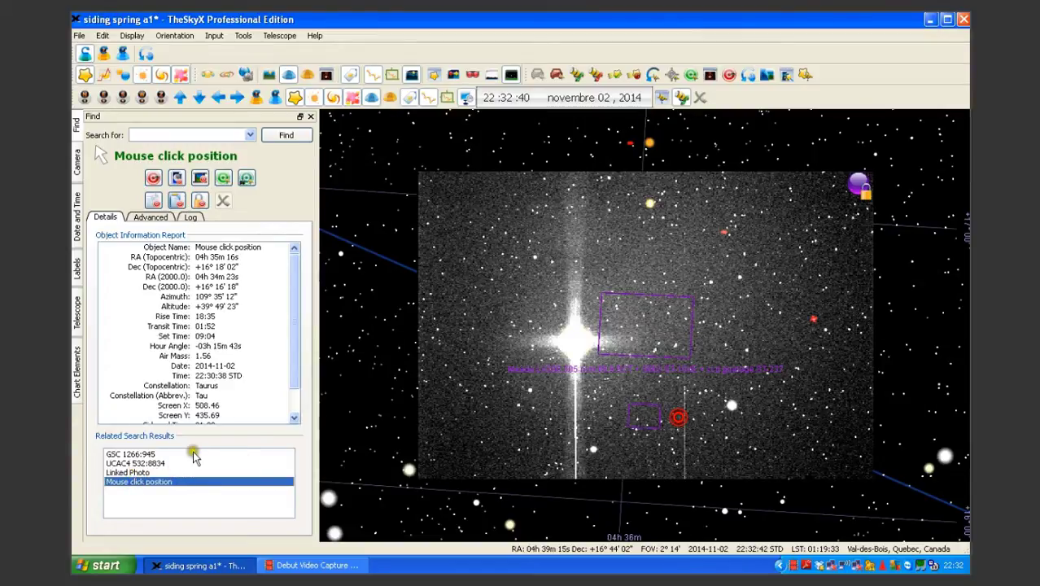
click(409, 472)
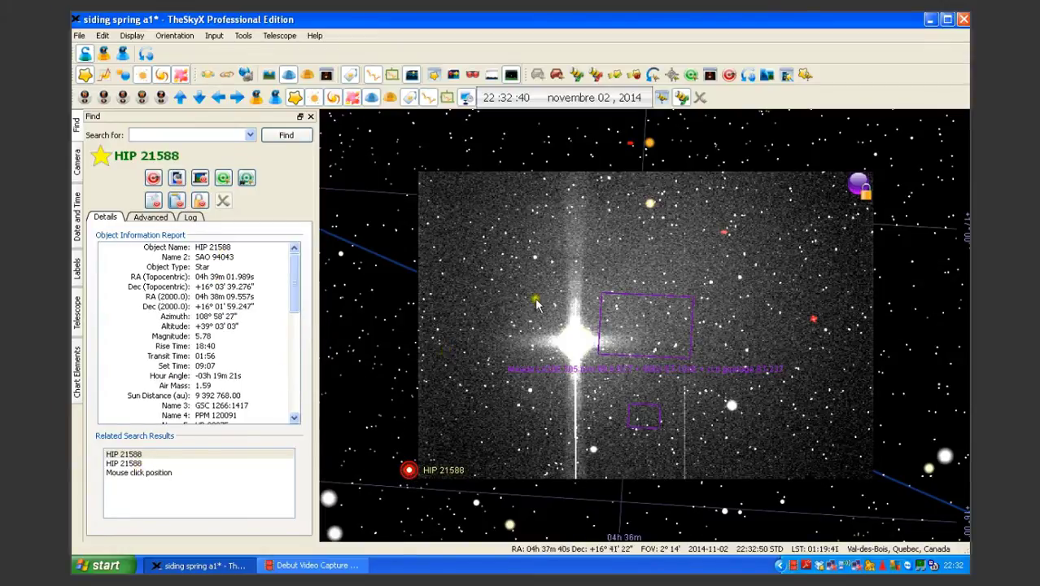
click(638, 330)
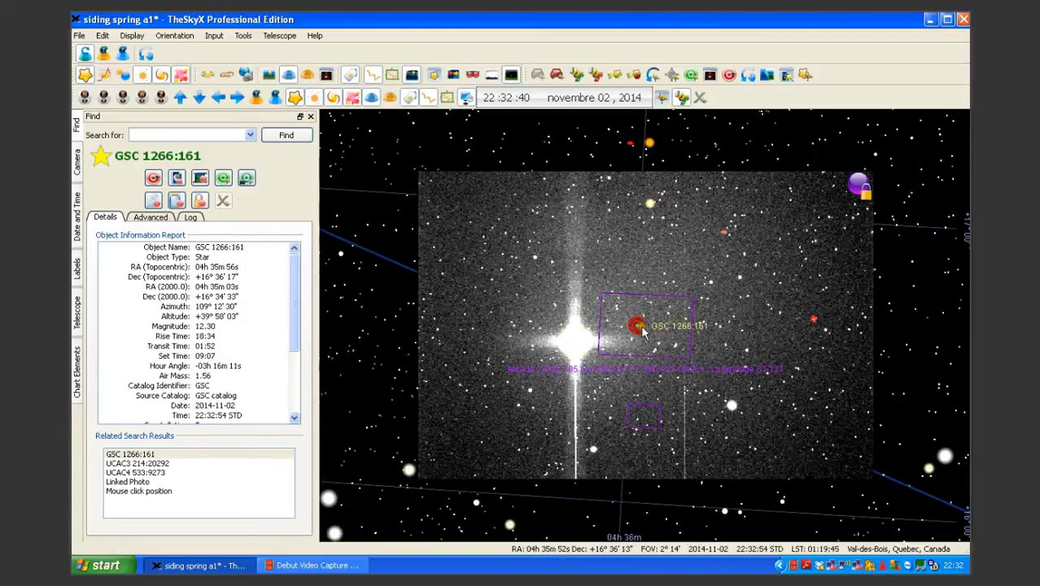
click(141, 482)
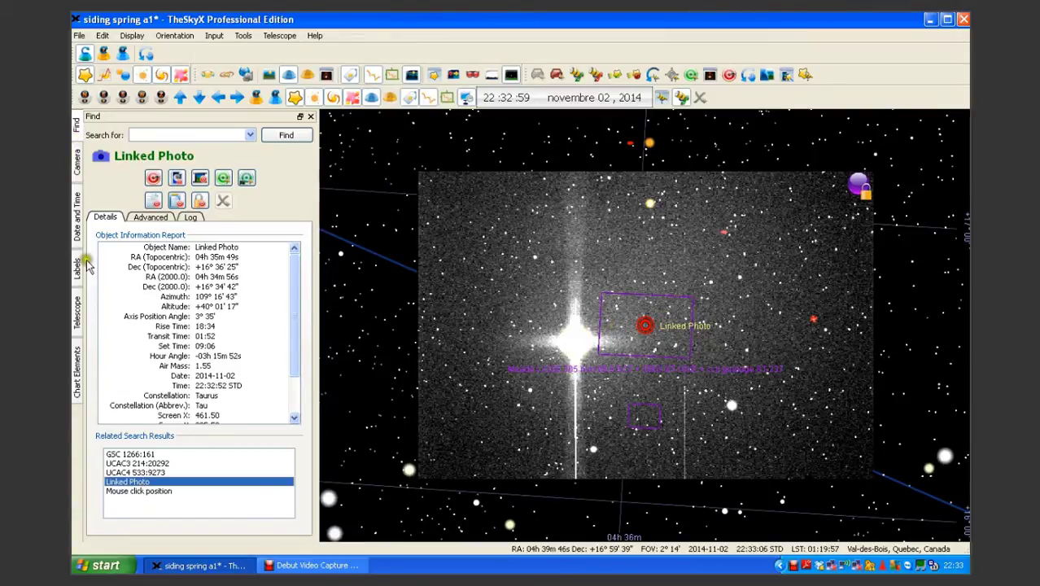
Step: Synchronize the telescope on Linked Photo and confirm the sync
click(78, 308)
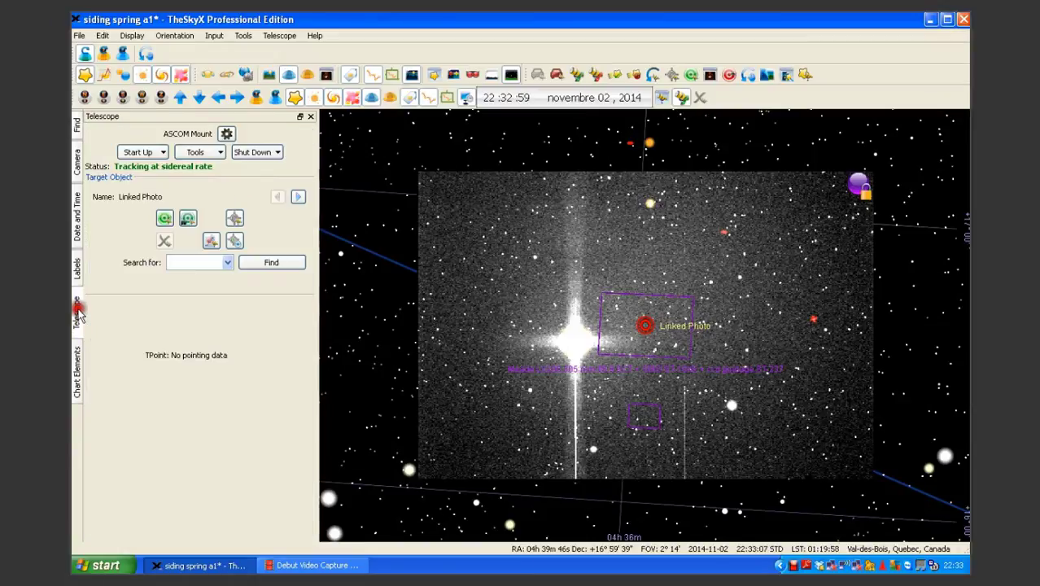
click(164, 153)
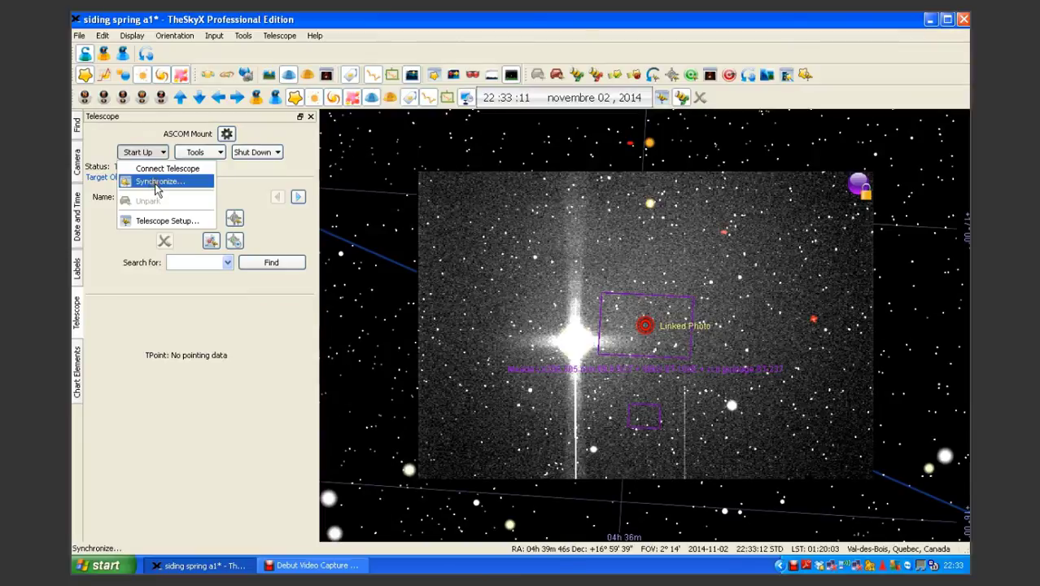
click(156, 184)
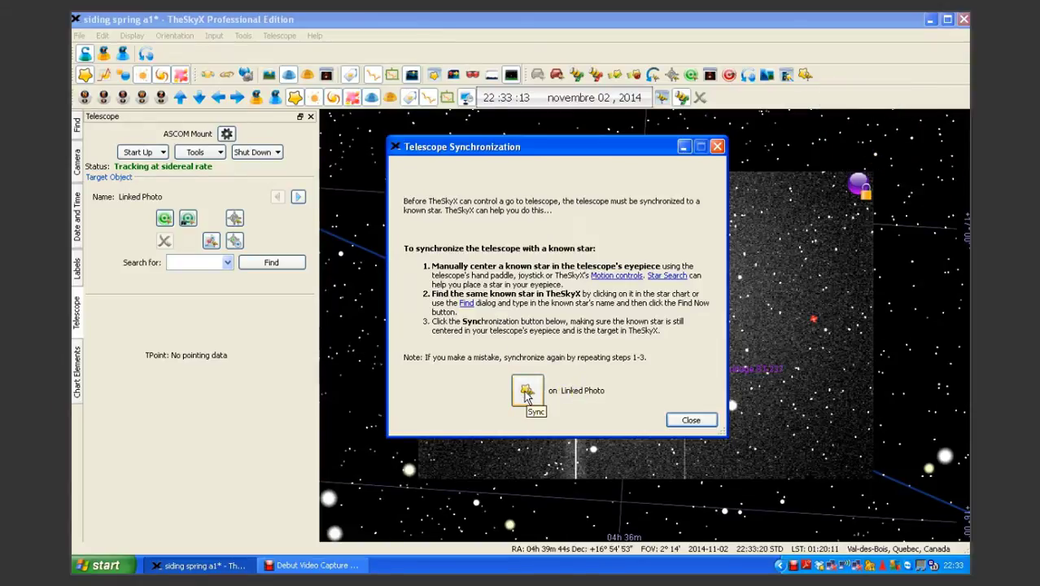
click(525, 393)
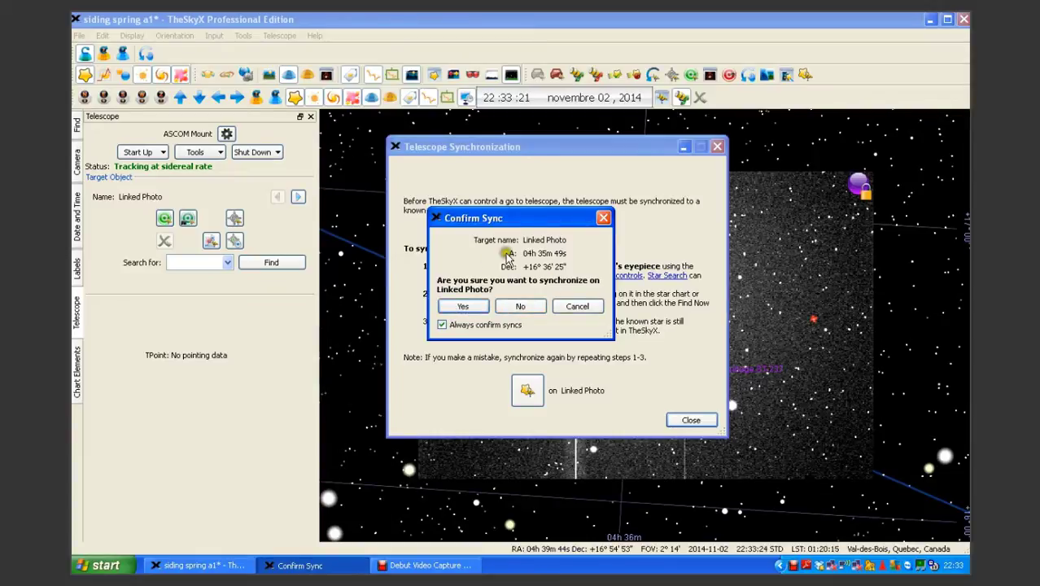
click(444, 324)
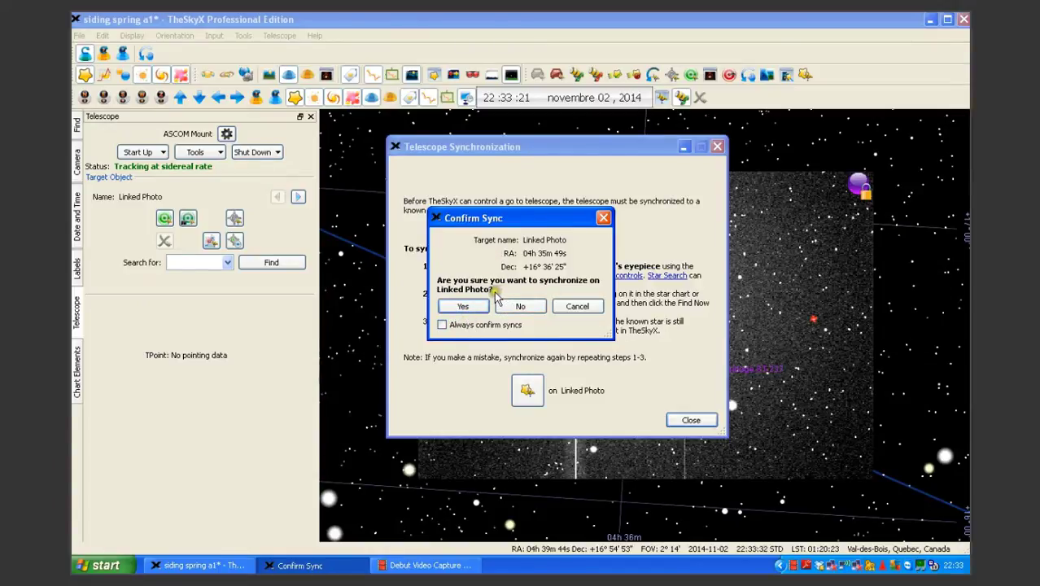
click(475, 313)
click(441, 325)
click(460, 307)
click(461, 308)
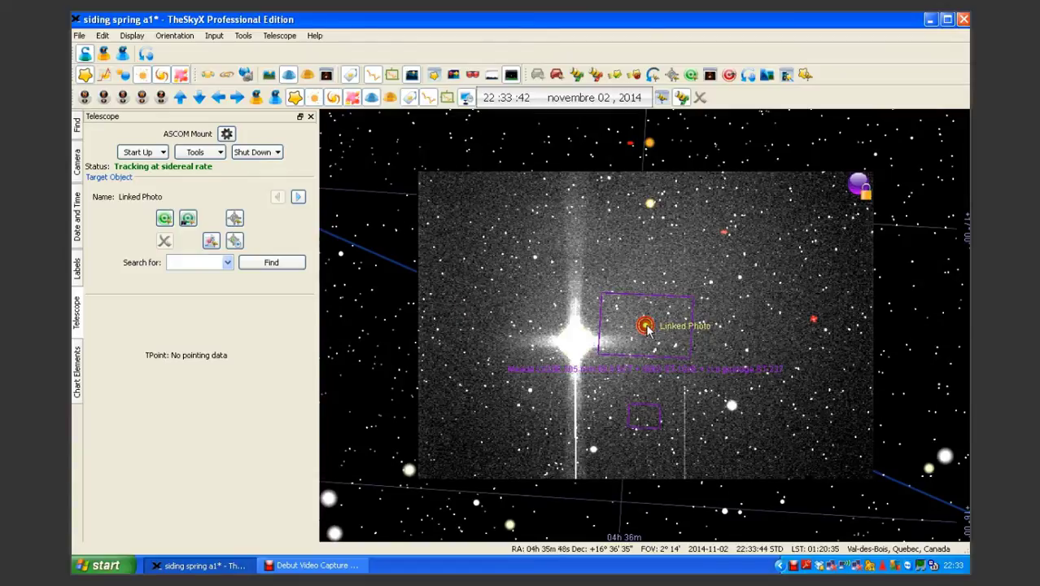
Step: Select Aldebaran on the sky chart and slew the telescope to it
mouse_move(645, 327)
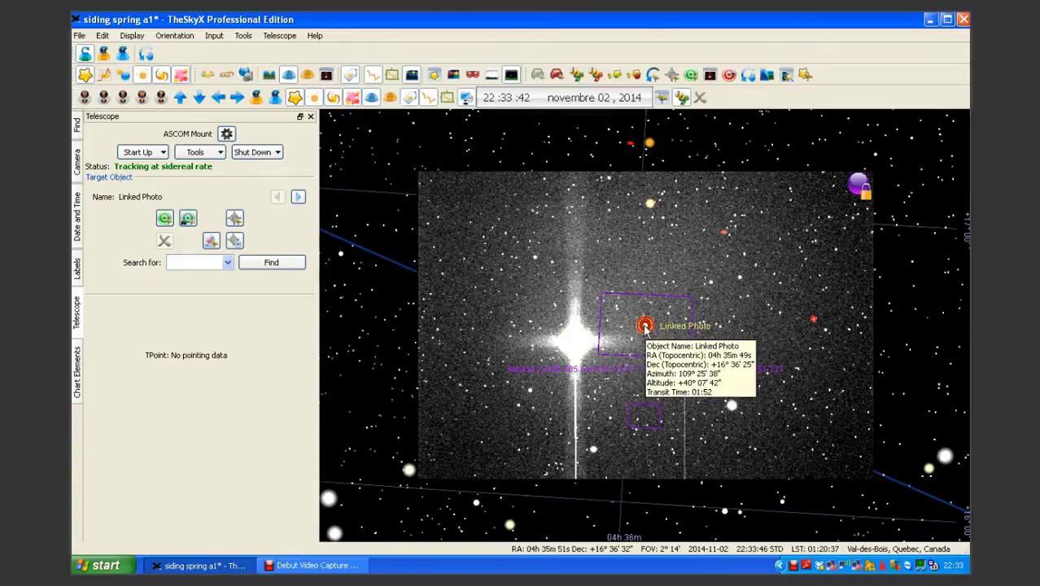
click(570, 346)
click(571, 345)
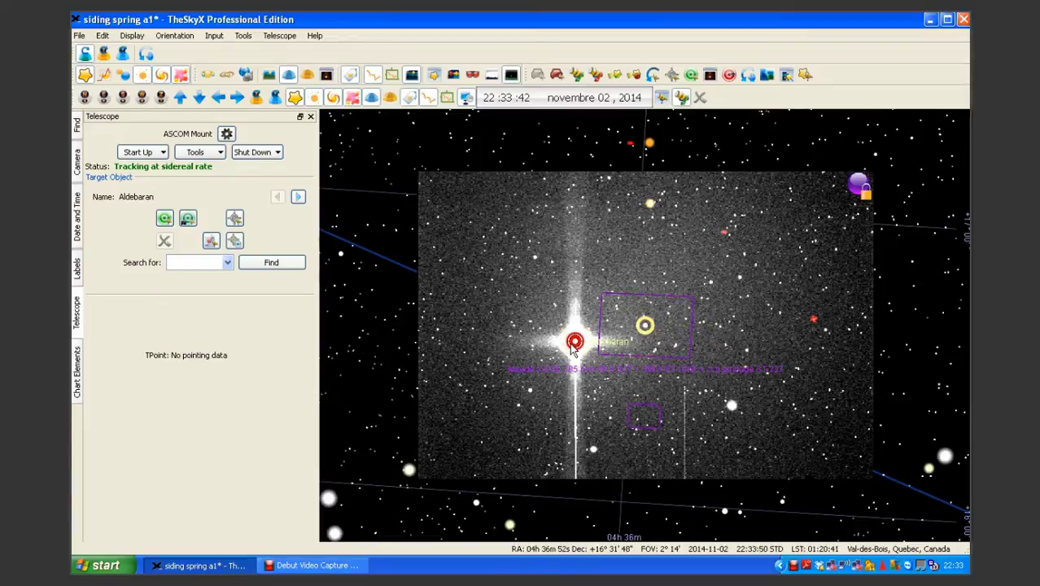
click(77, 125)
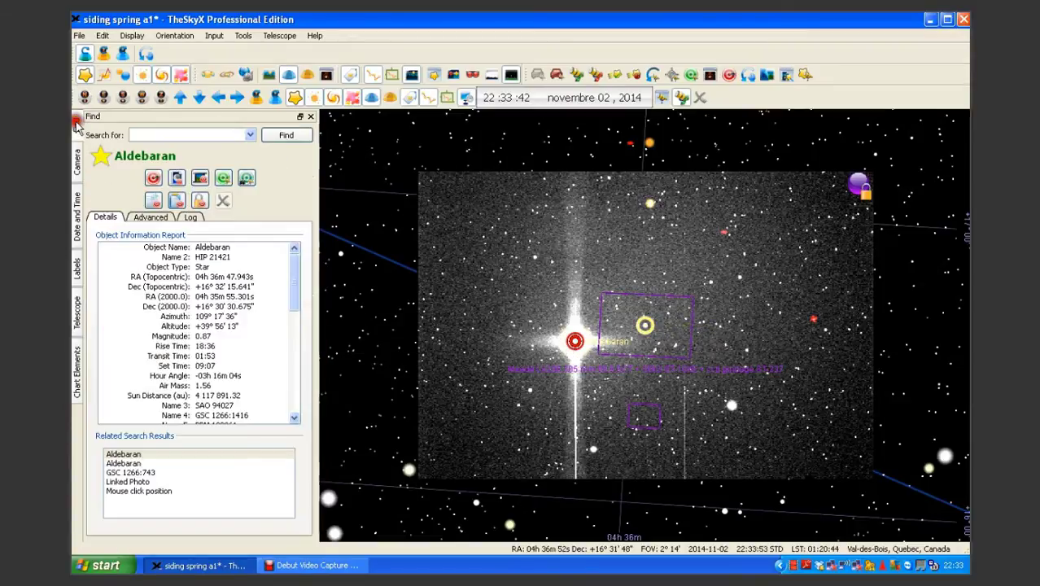
click(225, 179)
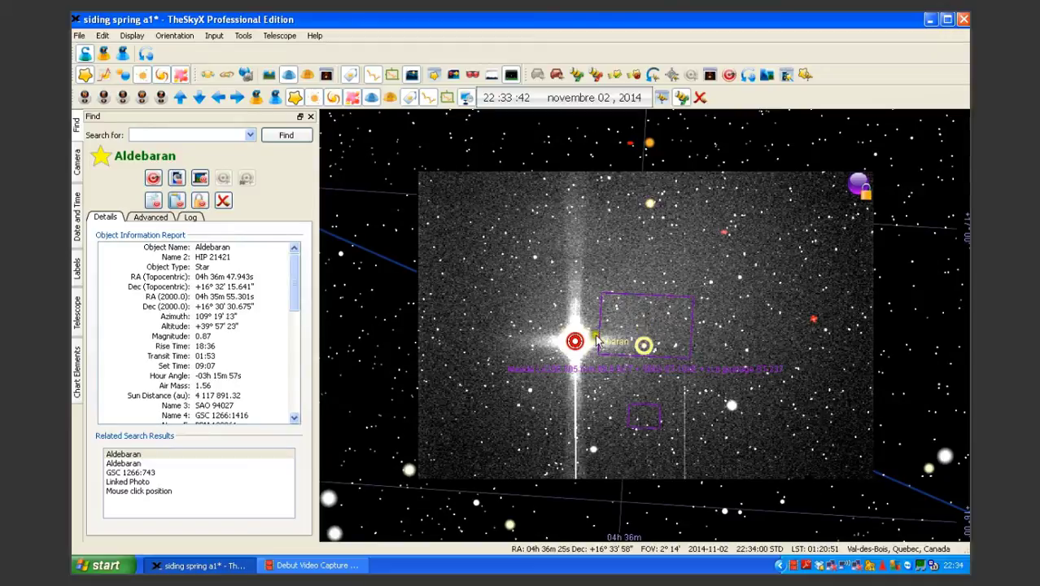
Step: Hide the Image Link photo on the sky chart
mouse_move(576, 342)
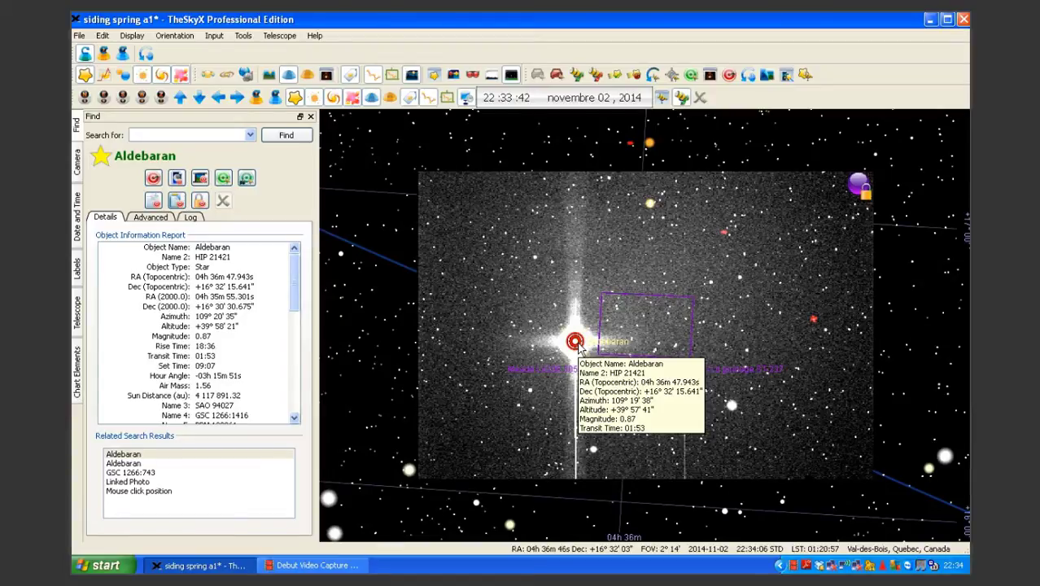
click(767, 79)
click(767, 79)
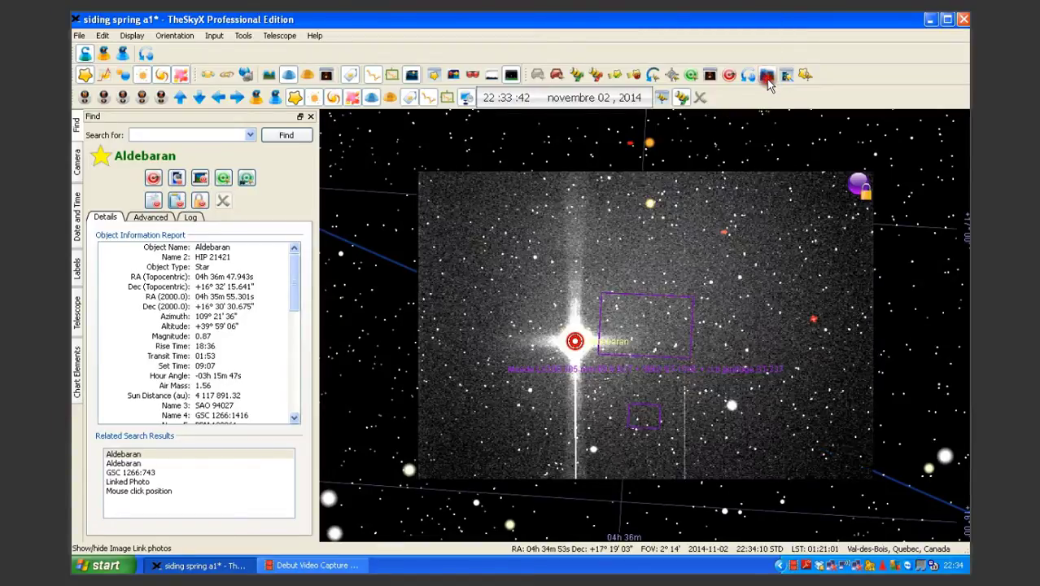
click(767, 79)
click(766, 79)
click(767, 79)
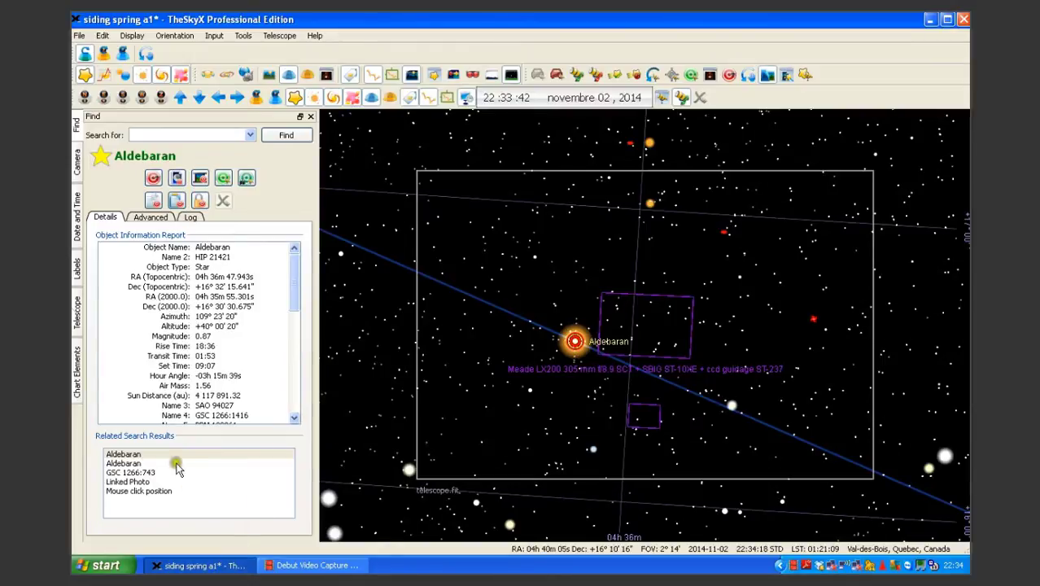
Step: Take a new photo of Aldebaran, check its centring with the crosshairs, and close the FITS viewer
click(77, 167)
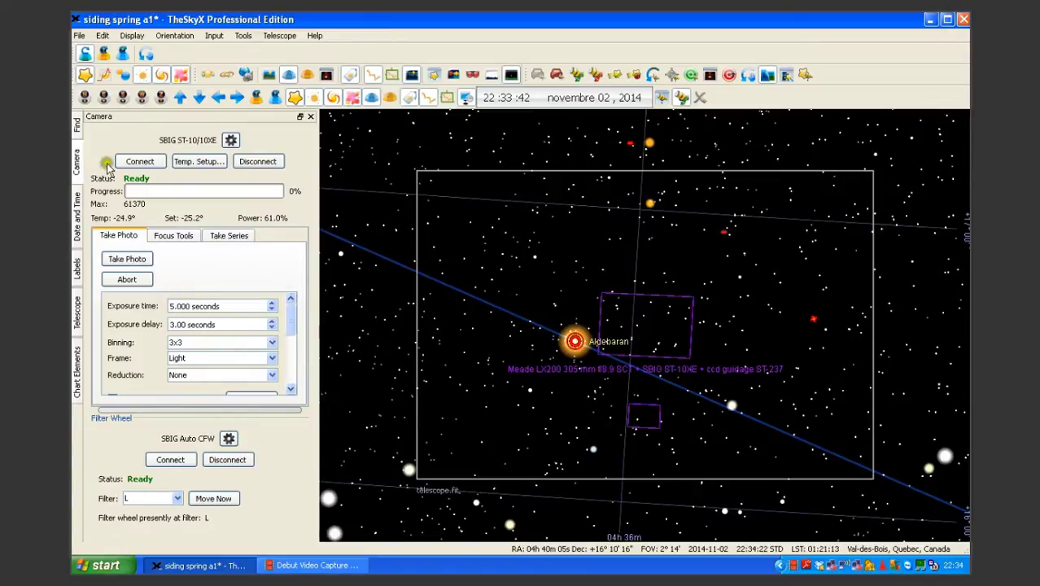
click(118, 260)
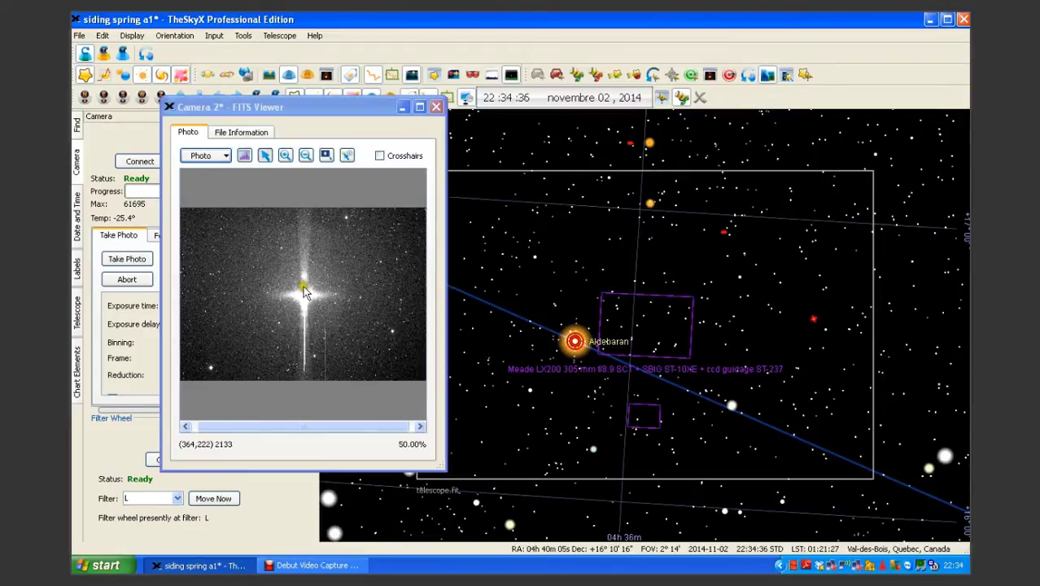
click(380, 156)
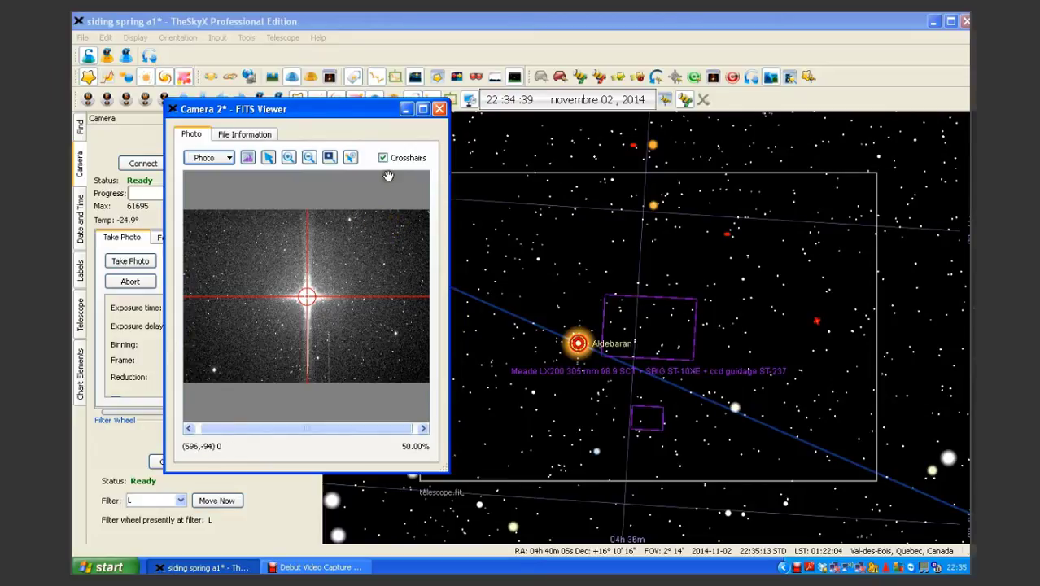
click(439, 109)
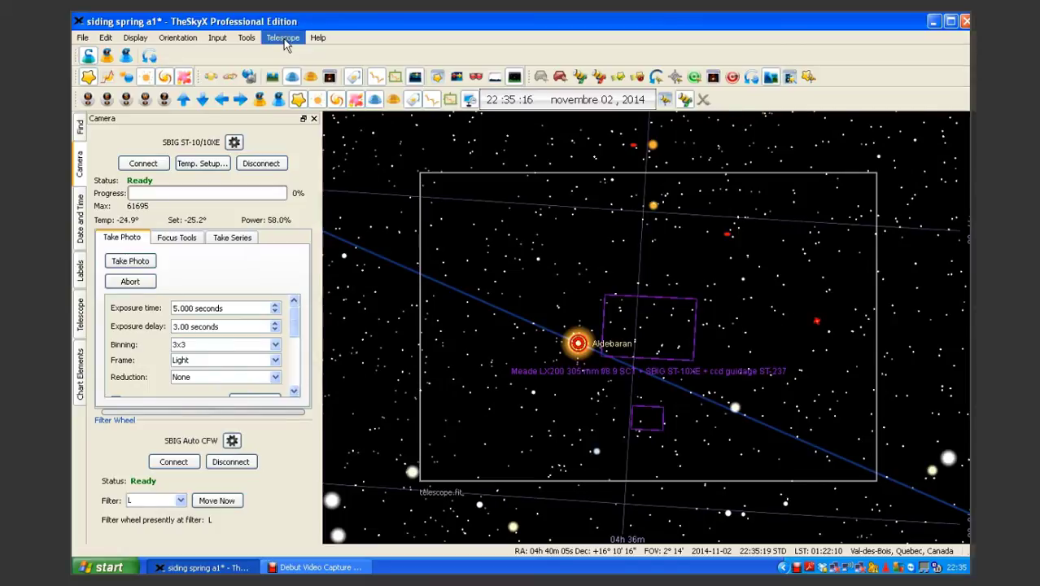
Step: Start a new TPoint model, clearing all pointing data and the pointing model
click(285, 40)
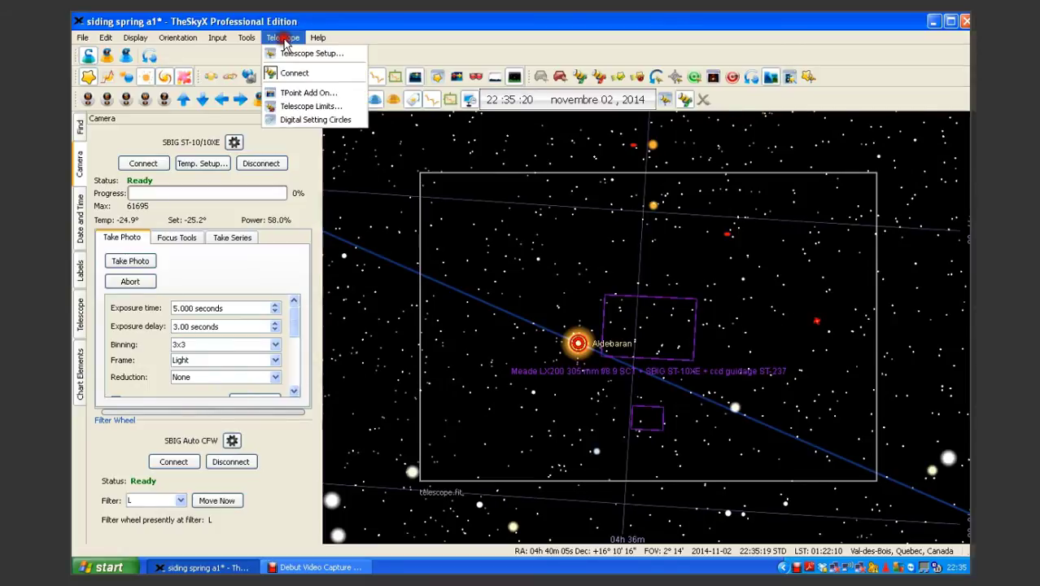
click(293, 93)
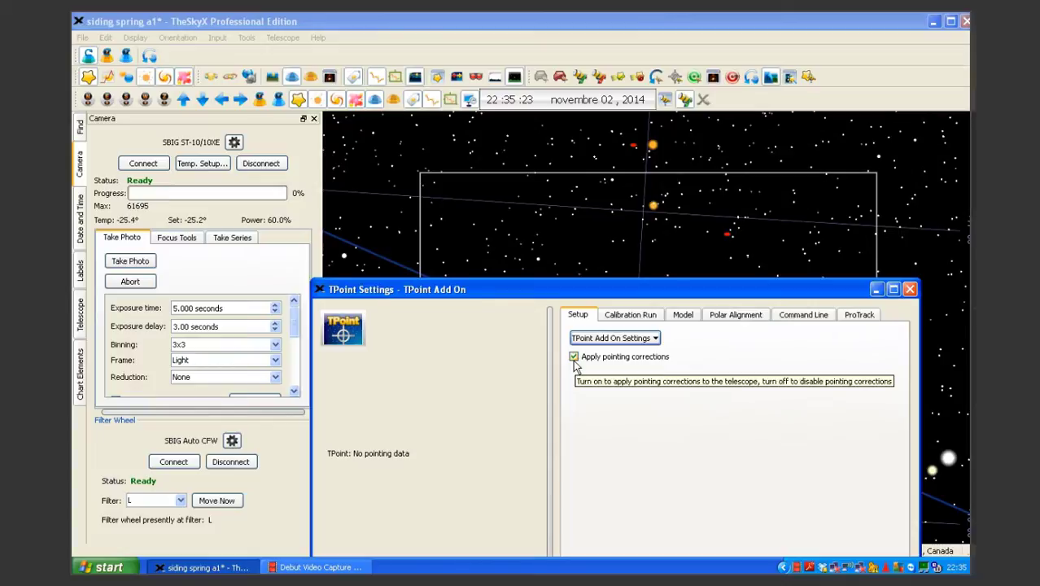
click(655, 341)
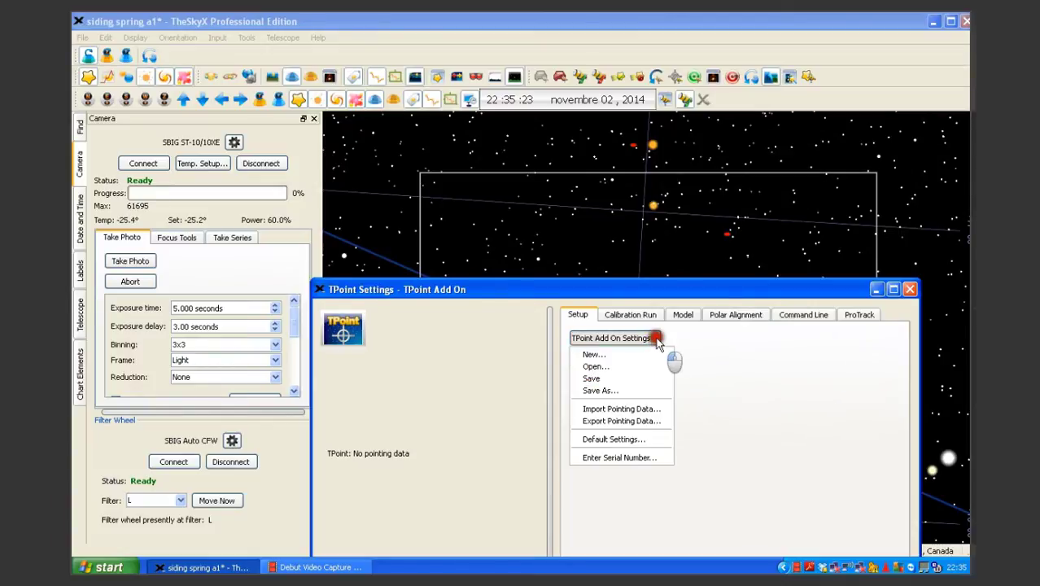
click(601, 358)
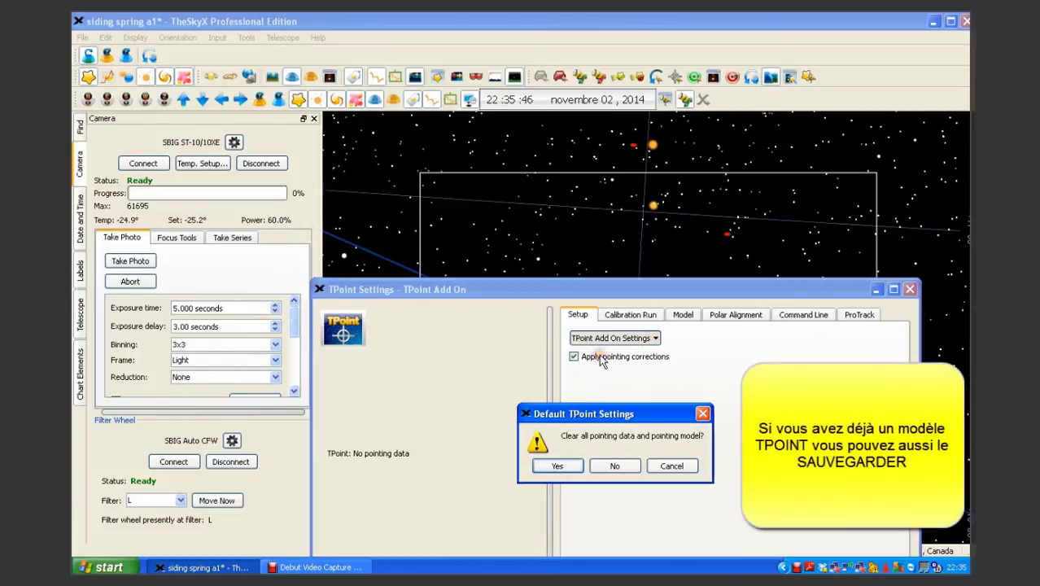
click(553, 469)
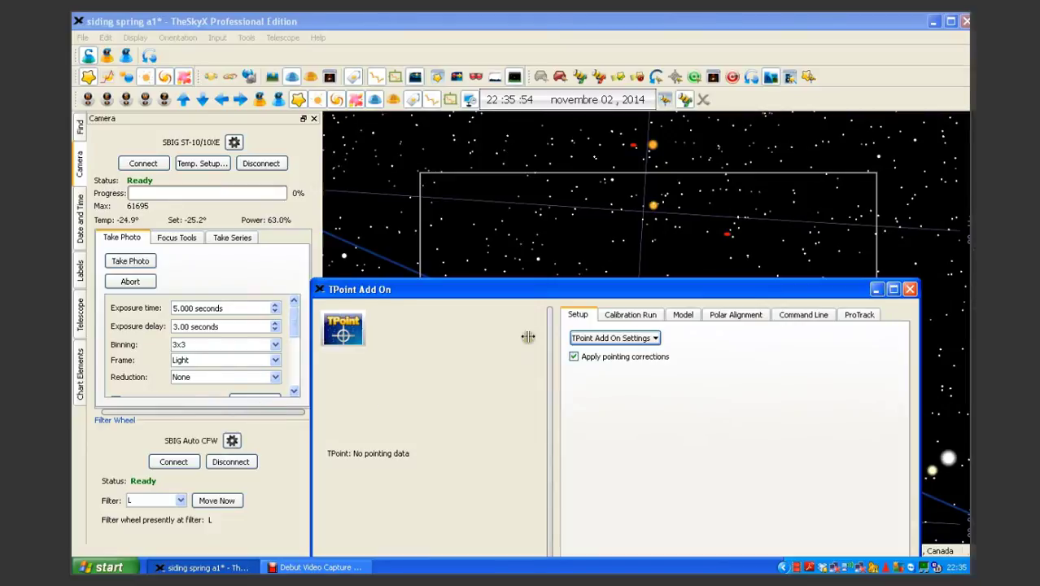
Step: Open the setup for TPoint's automated pointing calibration run and review the Image Link settings
click(631, 315)
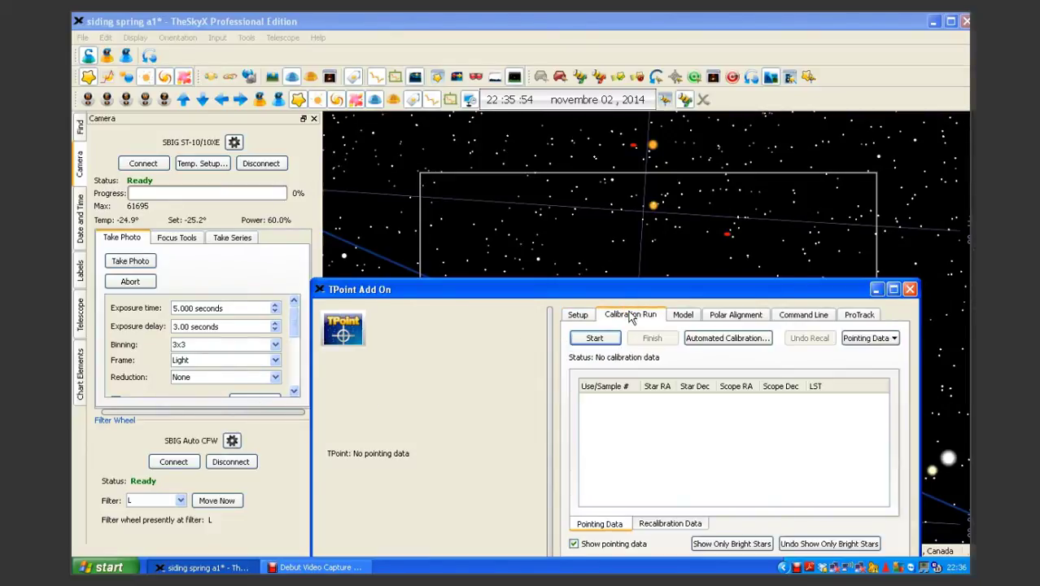
drag(631, 296, 570, 177)
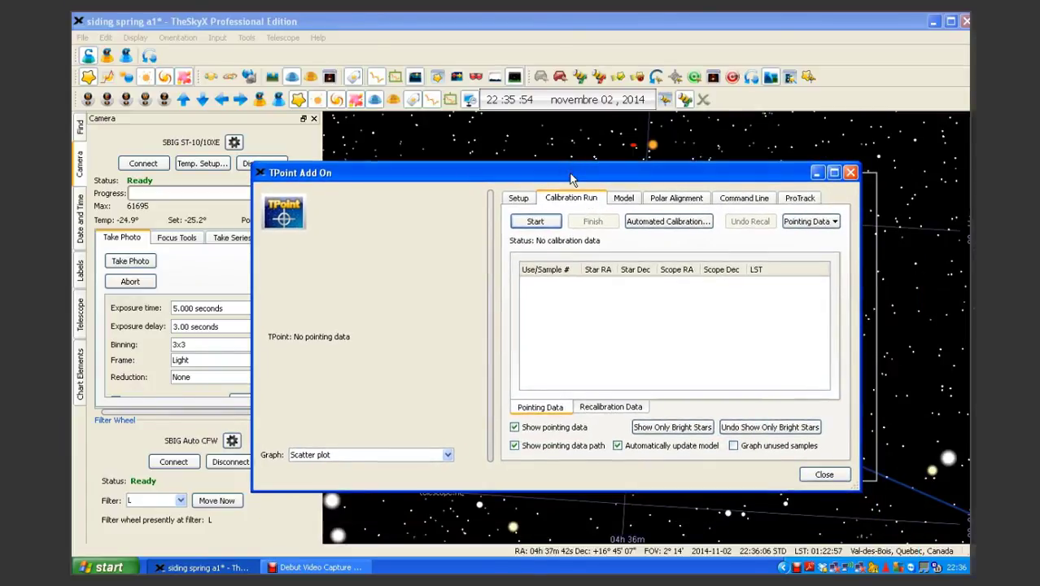
click(630, 223)
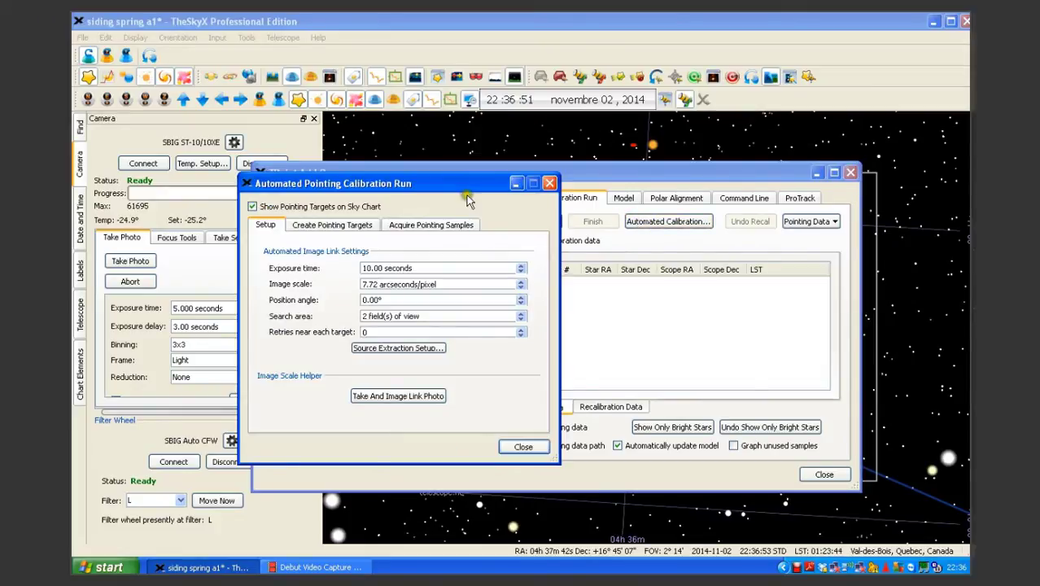
drag(460, 191, 495, 197)
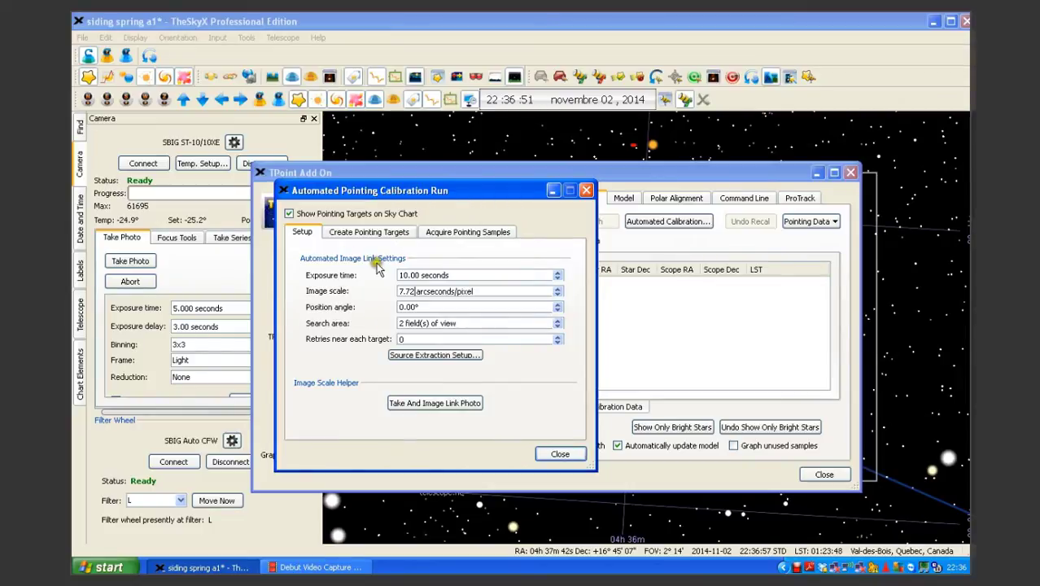
click(562, 422)
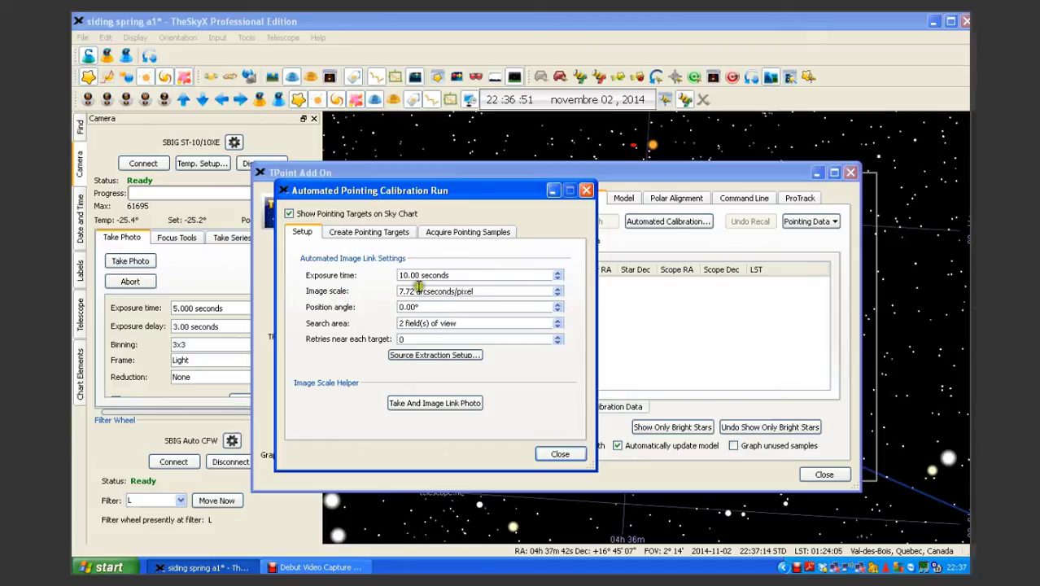
Step: Set the automated Image Link exposure time to 5 seconds and the image scale to 2 arcseconds/pixel
click(430, 407)
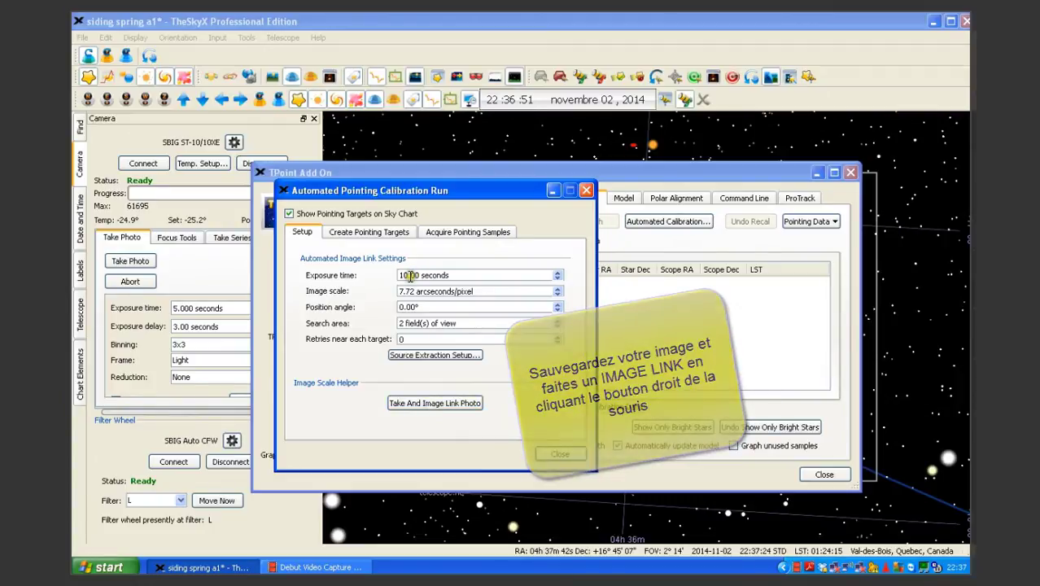
drag(408, 275, 378, 271)
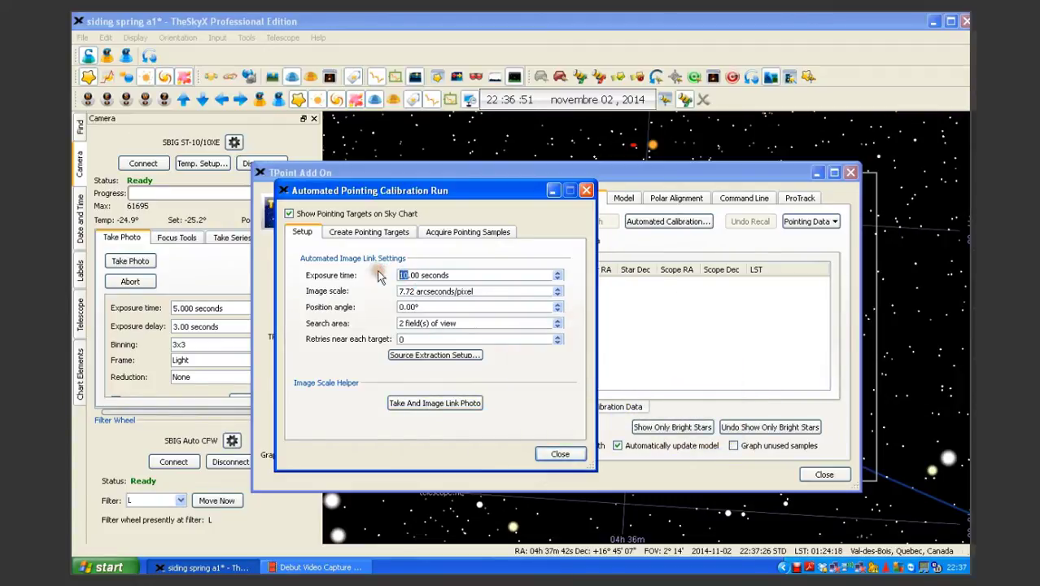
text(5)
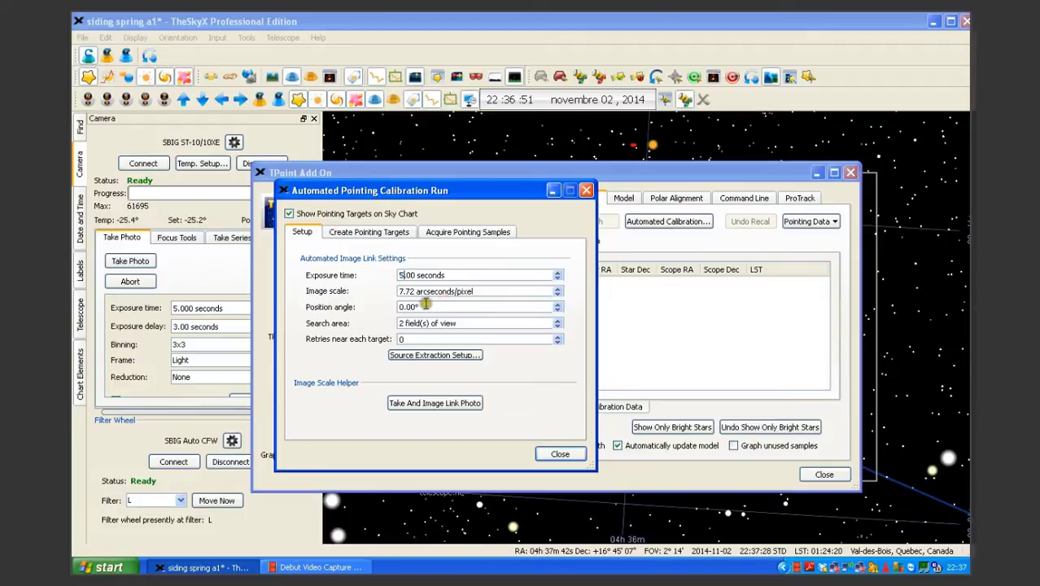
double_click(385, 290)
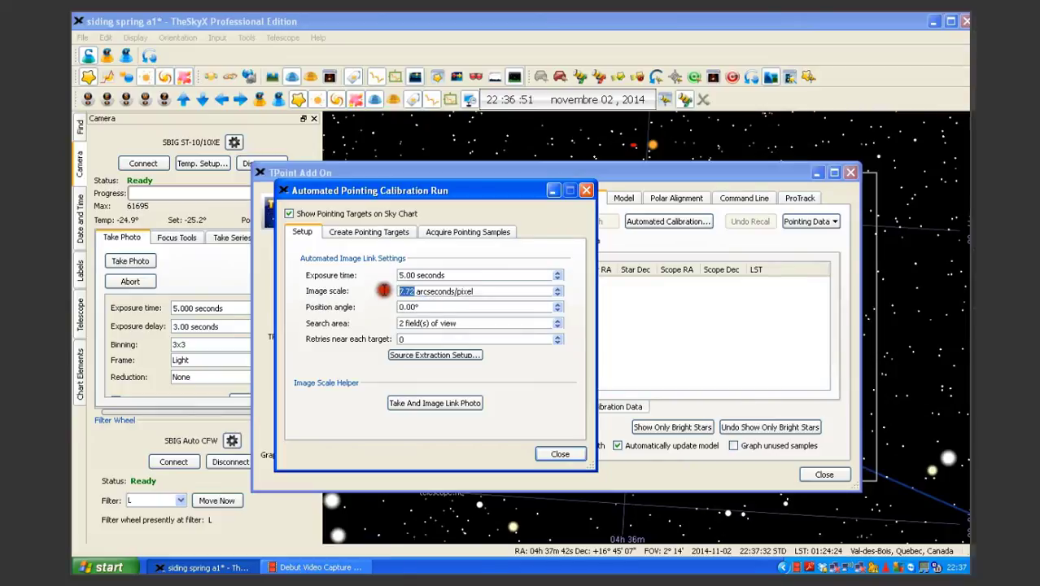
text(0)
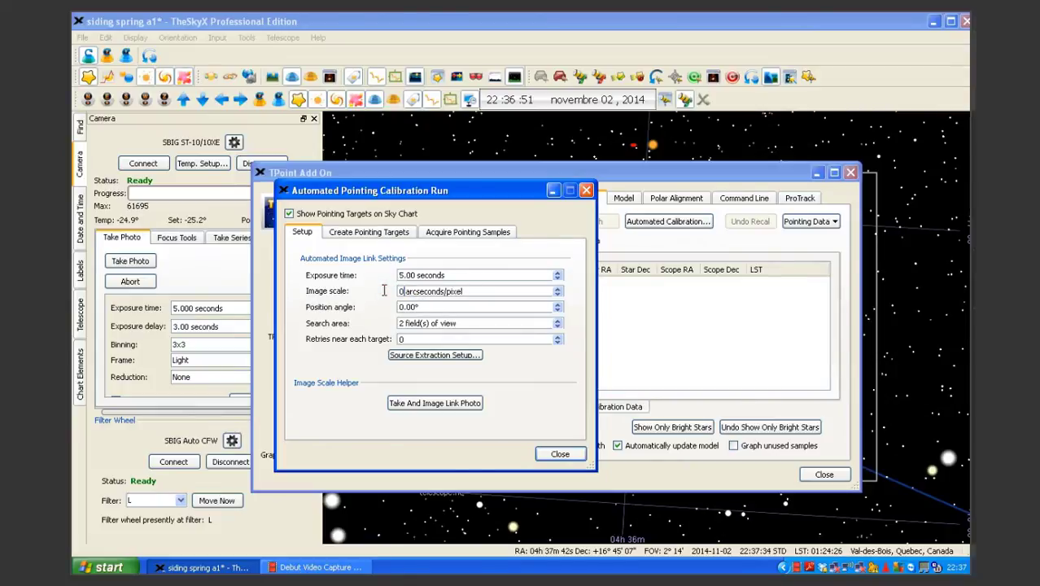
key(BackSpace)
text(2)
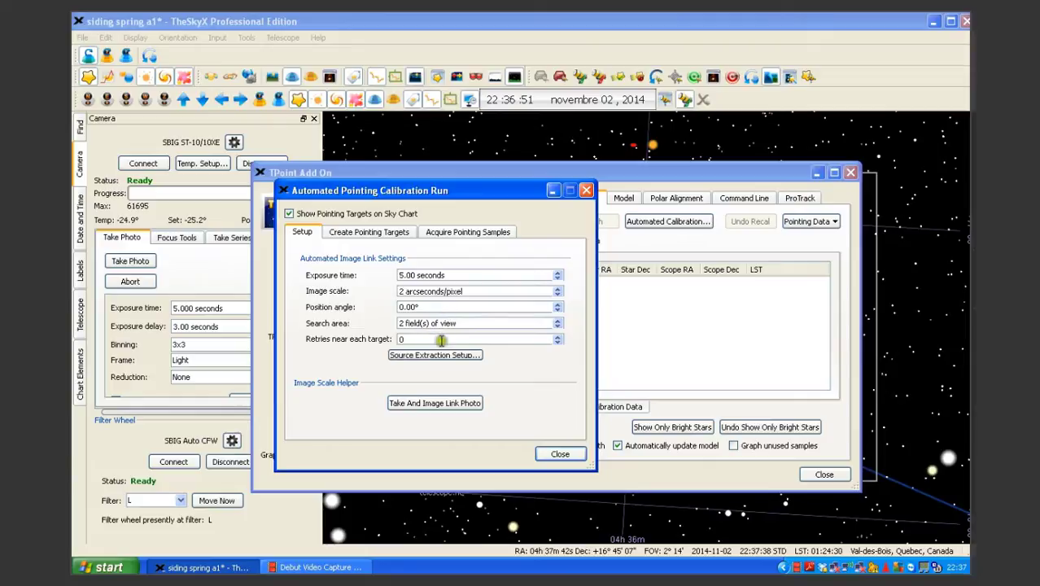
Step: Take and Image Link a photo to get the image scale and position angle, and close the Image Link results
click(434, 405)
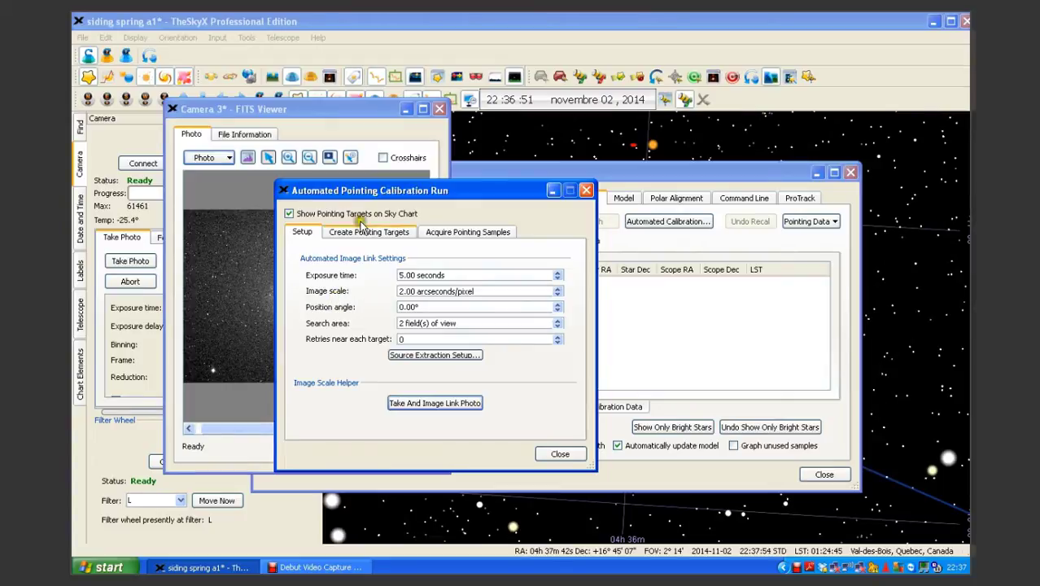
drag(362, 186, 521, 185)
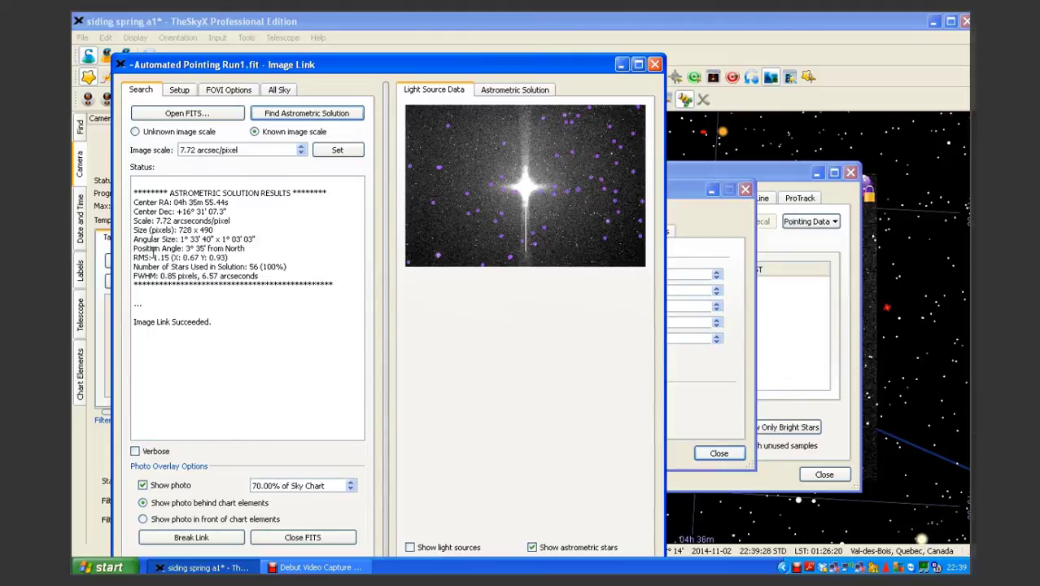
click(656, 65)
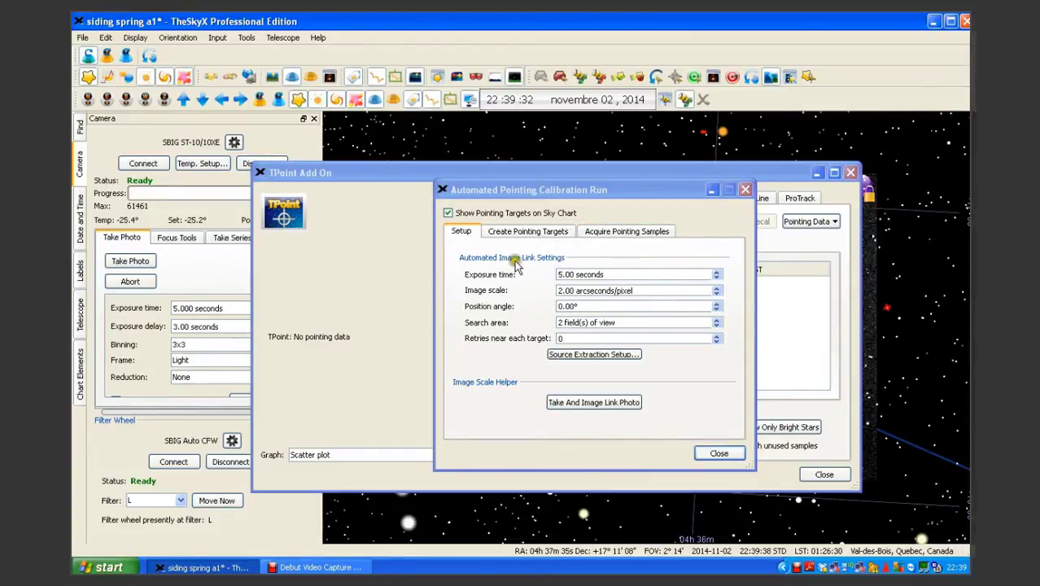
Step: Set the automated Image Link image scale to 7.72 arcseconds/pixel and the position angle to 3°
click(573, 289)
drag(575, 290, 548, 293)
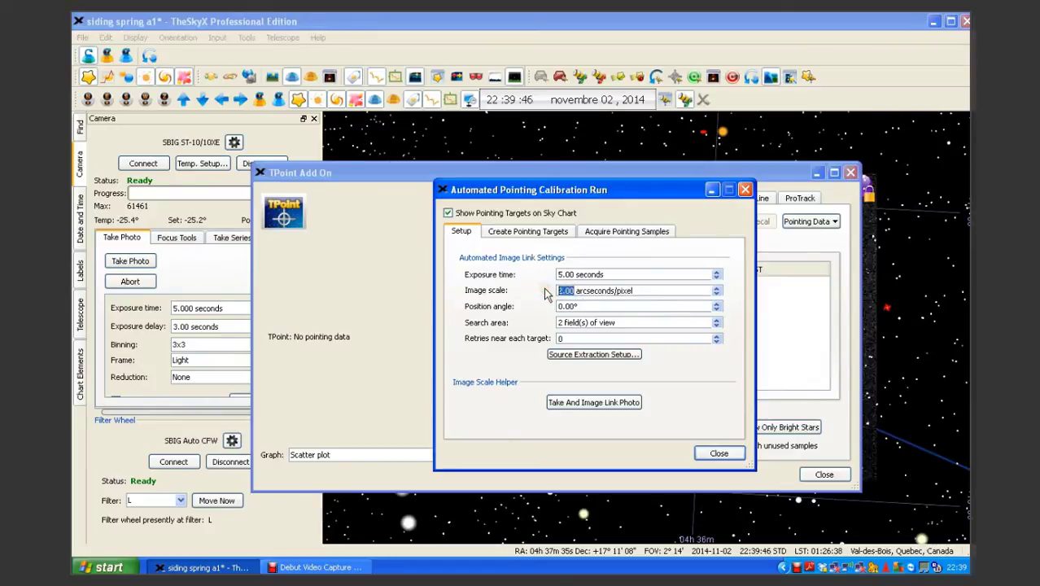
text(7)
text(7.)
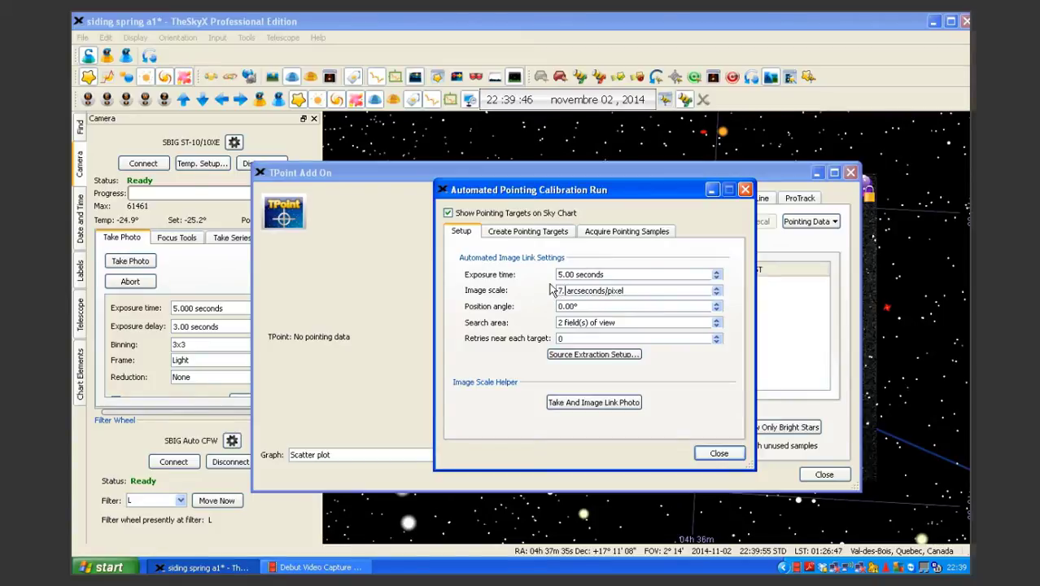
text(72)
click(572, 306)
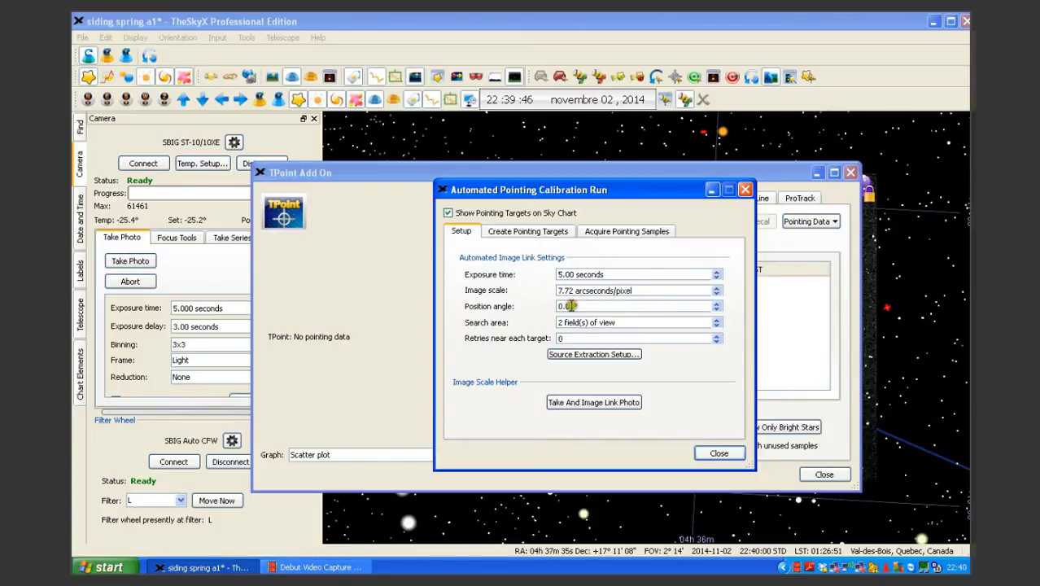
click(558, 306)
text(3)
click(553, 355)
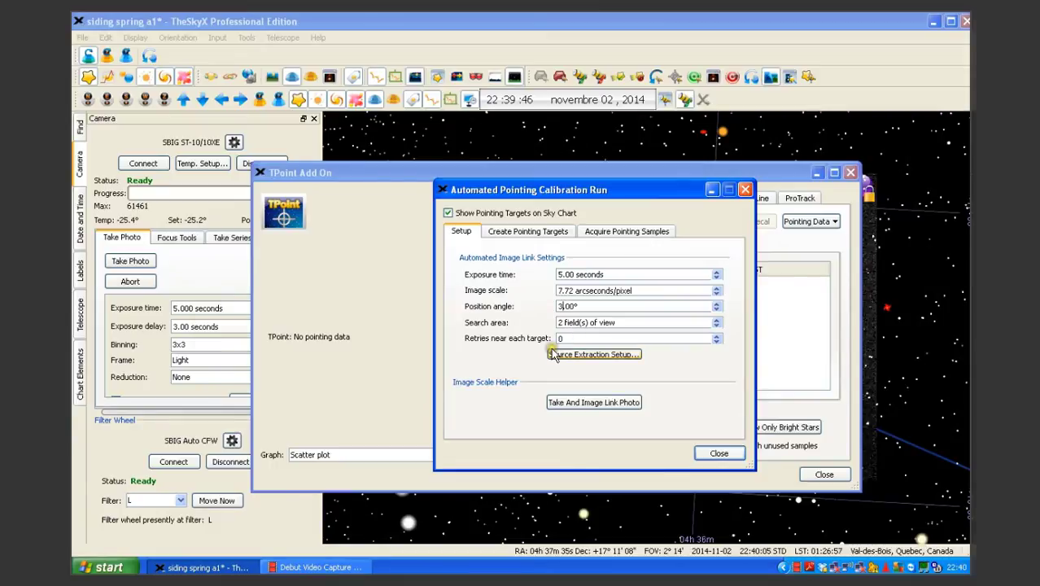
click(710, 454)
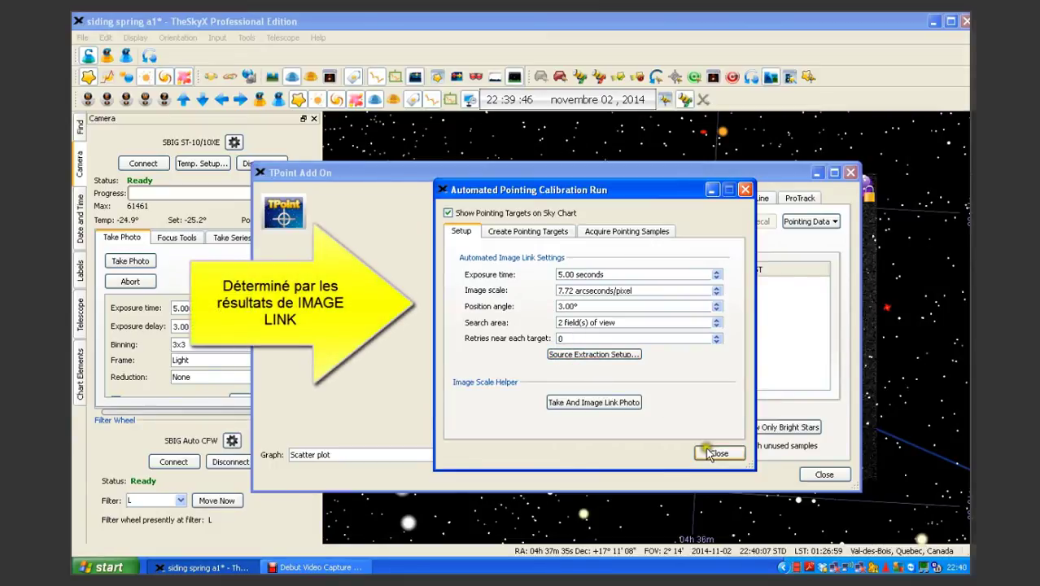
Step: Define the pointing target region with altitude start 26.0 and azimuth start 13.7, adjusting the density to about 129 targets
click(526, 234)
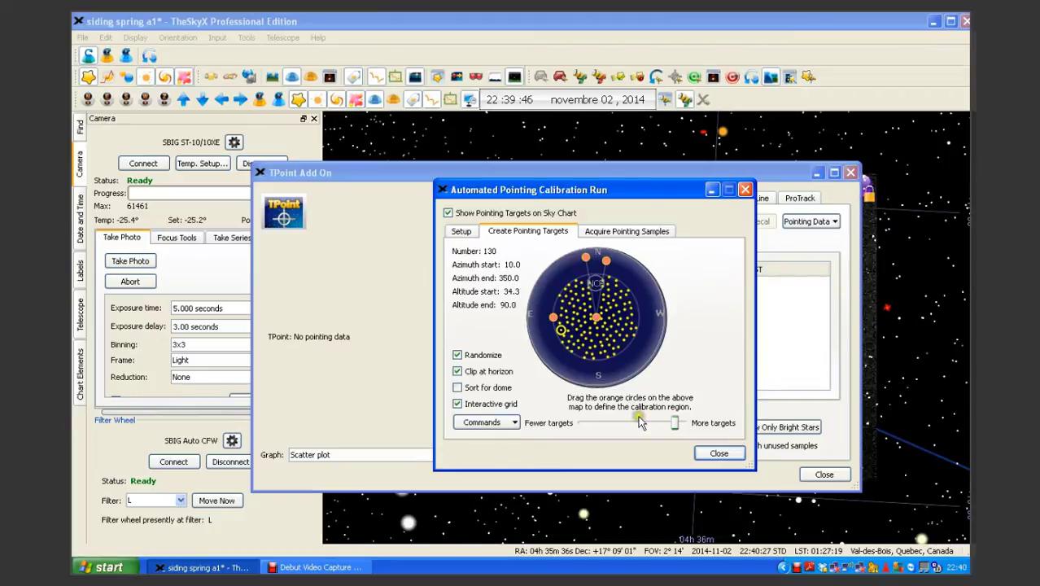
click(675, 423)
drag(676, 422, 647, 424)
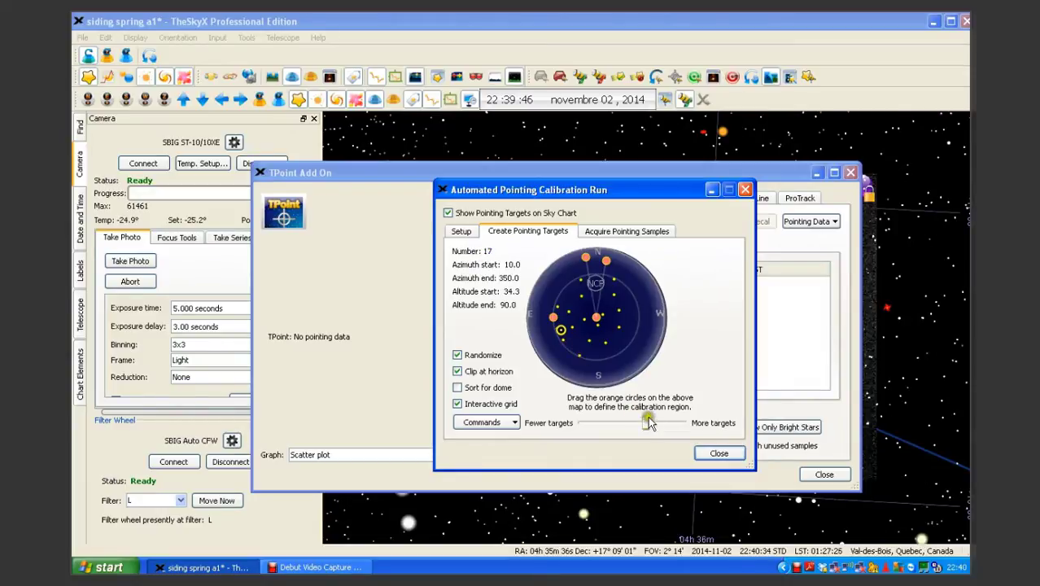
drag(649, 425, 667, 430)
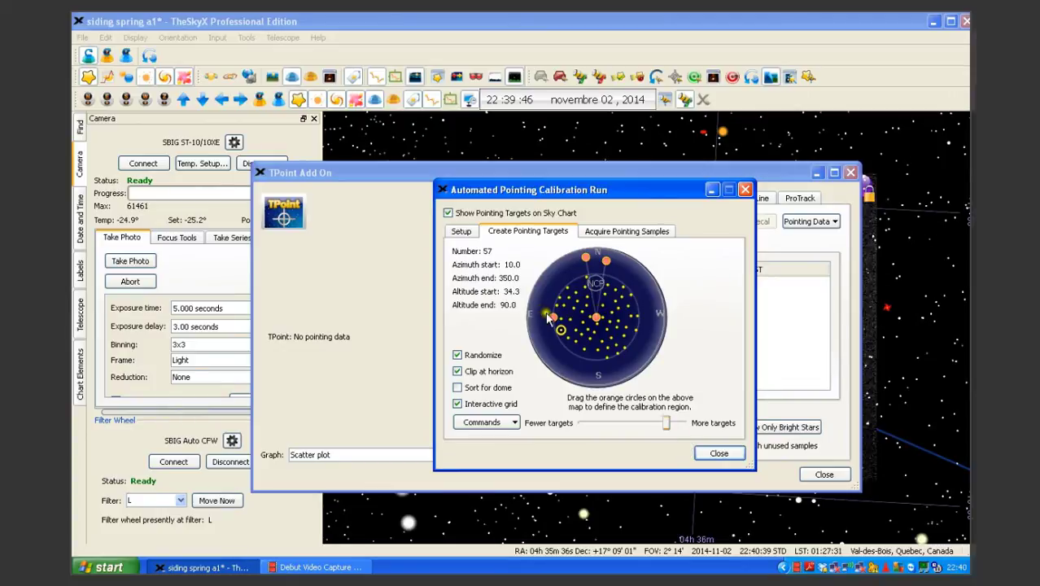
mouse_move(554, 318)
mouse_down()
mouse_move(532, 316)
mouse_move(550, 322)
mouse_up()
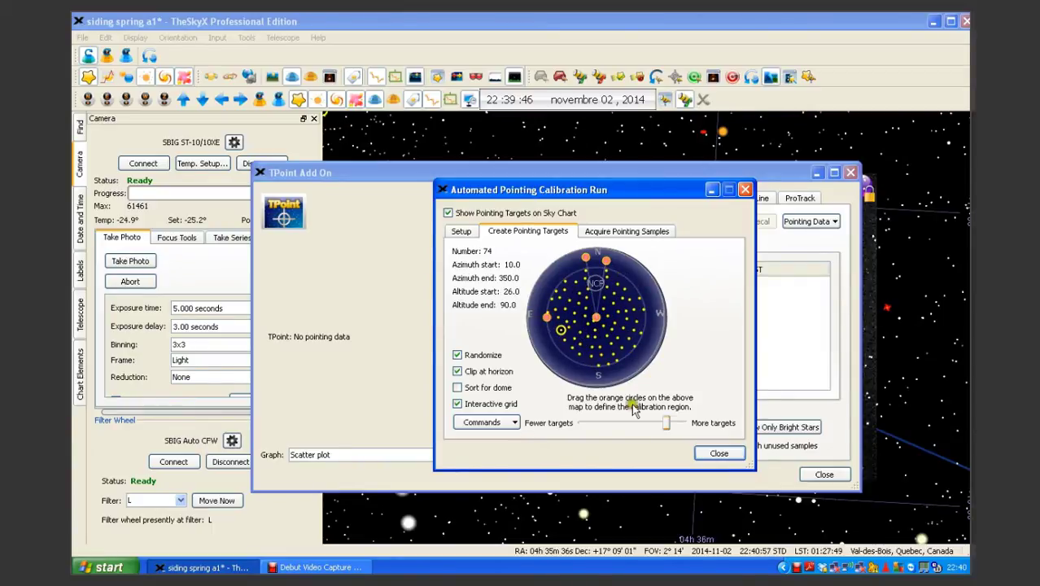
drag(667, 426, 671, 427)
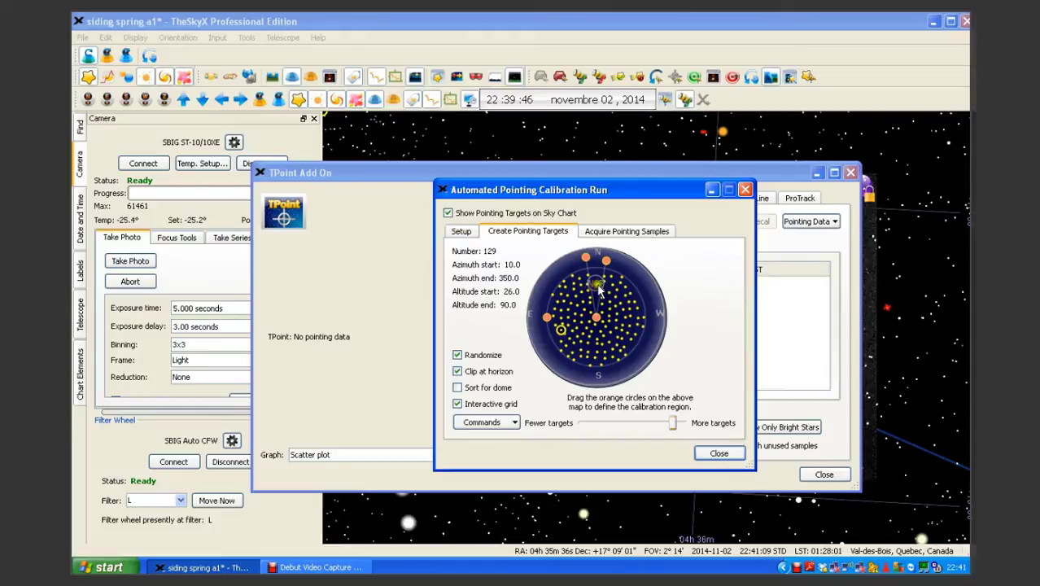
mouse_move(586, 259)
mouse_down()
mouse_move(572, 270)
mouse_move(581, 258)
mouse_up()
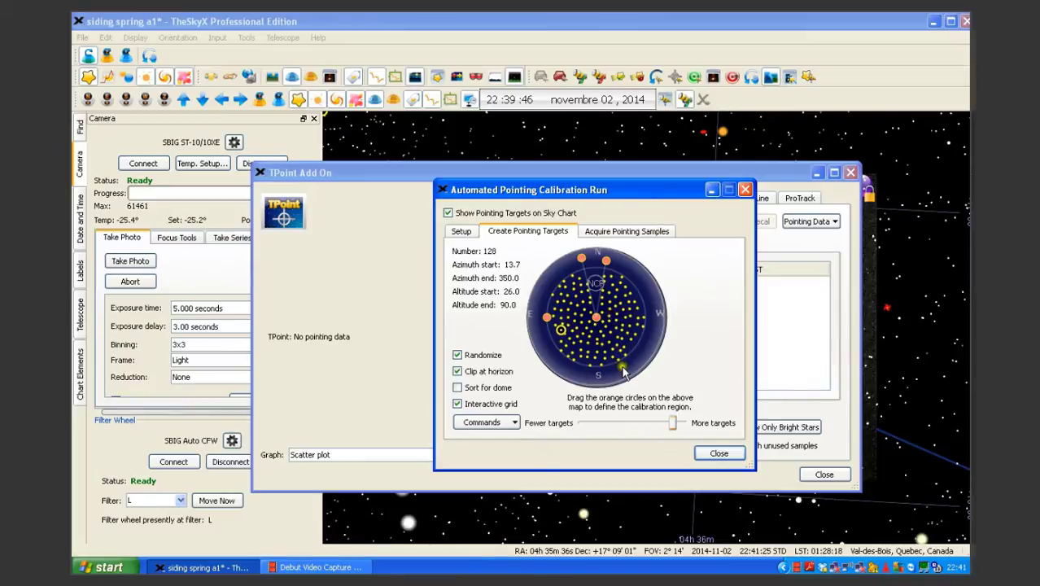
Step: Adjust the target density and raise the region's altitude start to 45.5 for a total of 81 pointing targets
drag(673, 423, 678, 428)
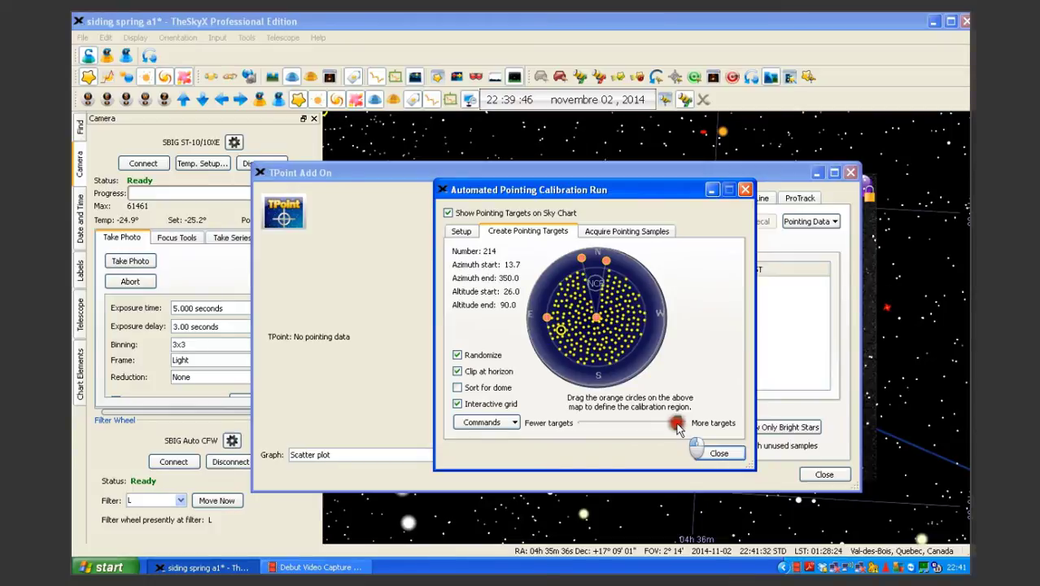
drag(677, 426, 675, 427)
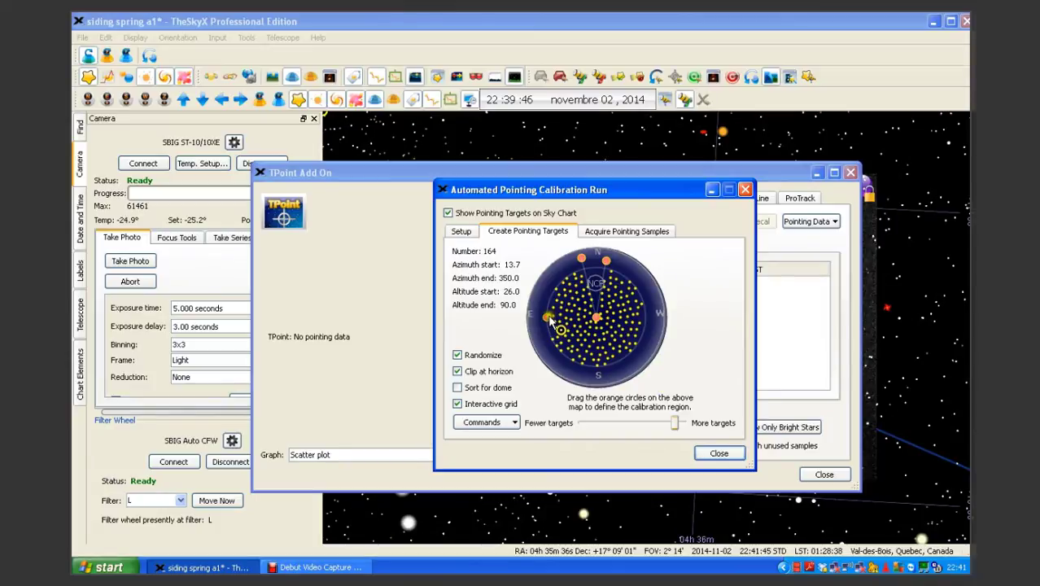
drag(551, 320, 552, 321)
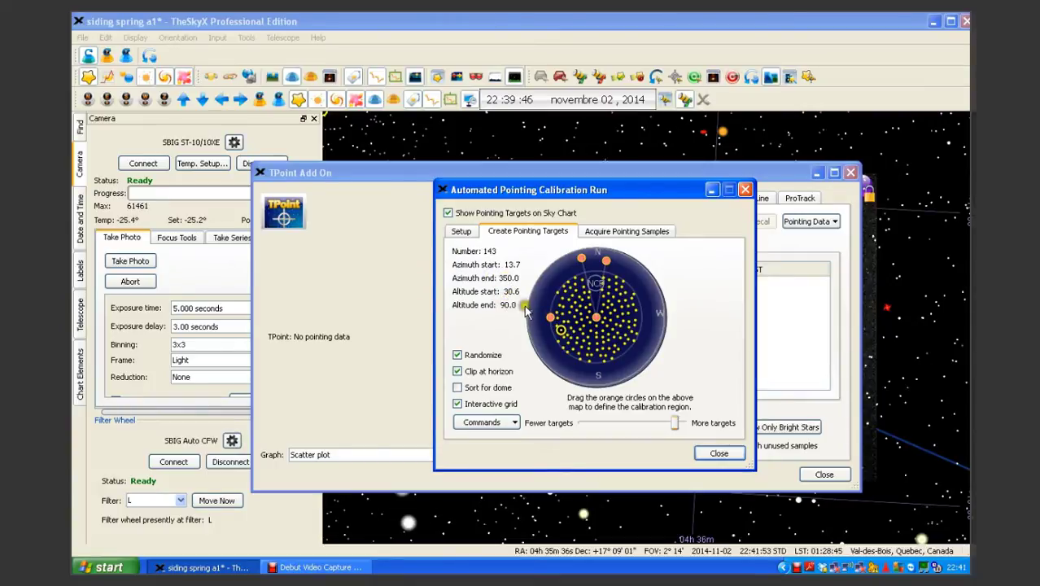
mouse_move(553, 326)
mouse_down()
mouse_move(513, 310)
mouse_move(564, 324)
mouse_up()
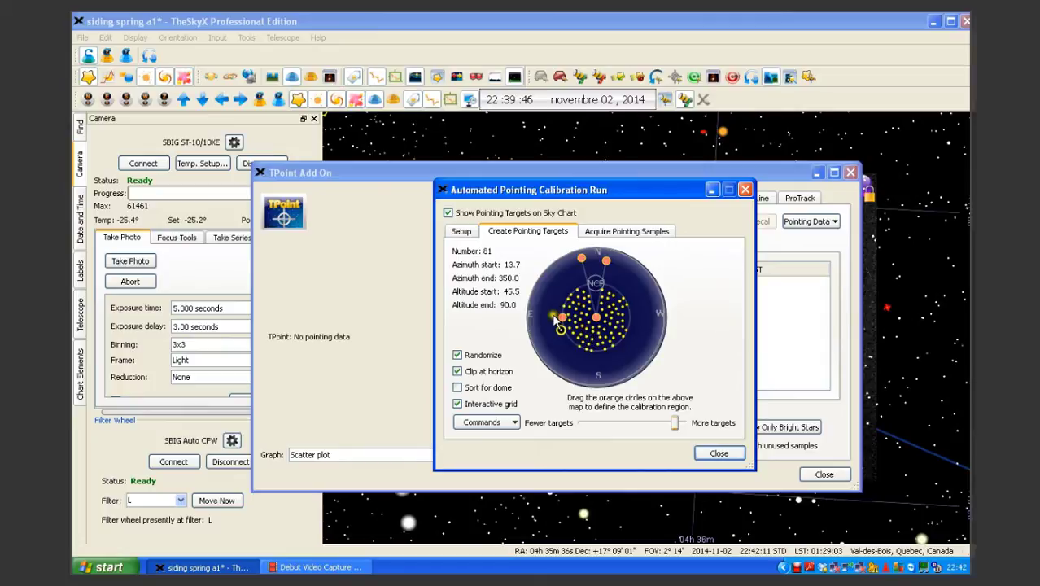
Step: Review the list of targets for acquiring pointing samples and compare it with the target map
click(622, 233)
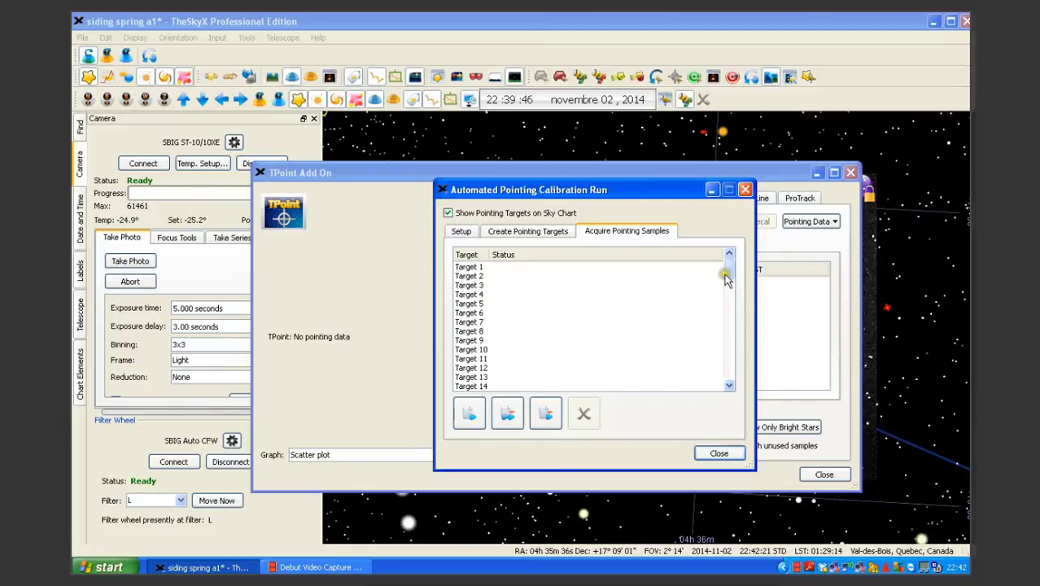
click(547, 234)
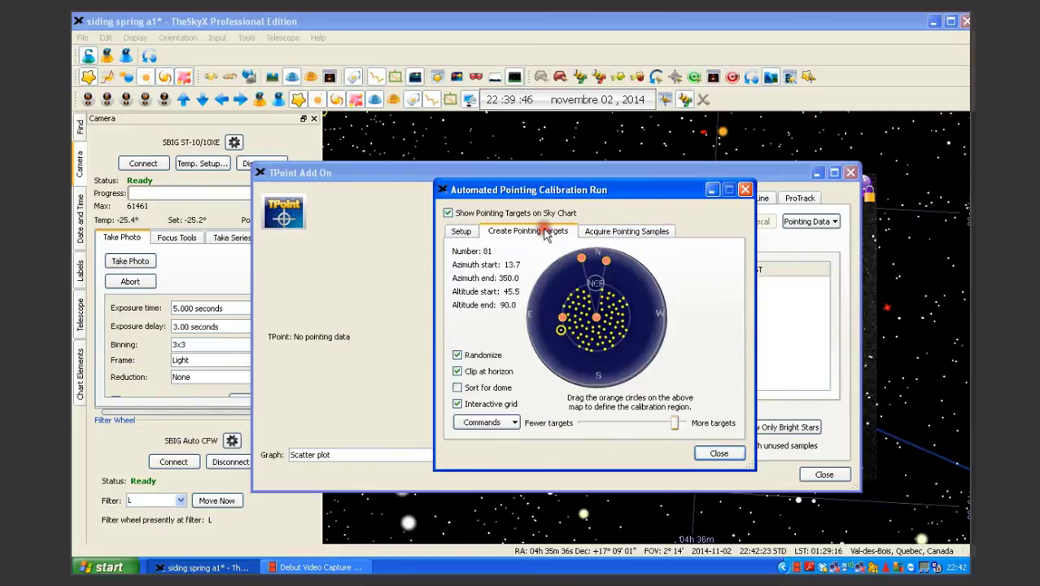
click(643, 233)
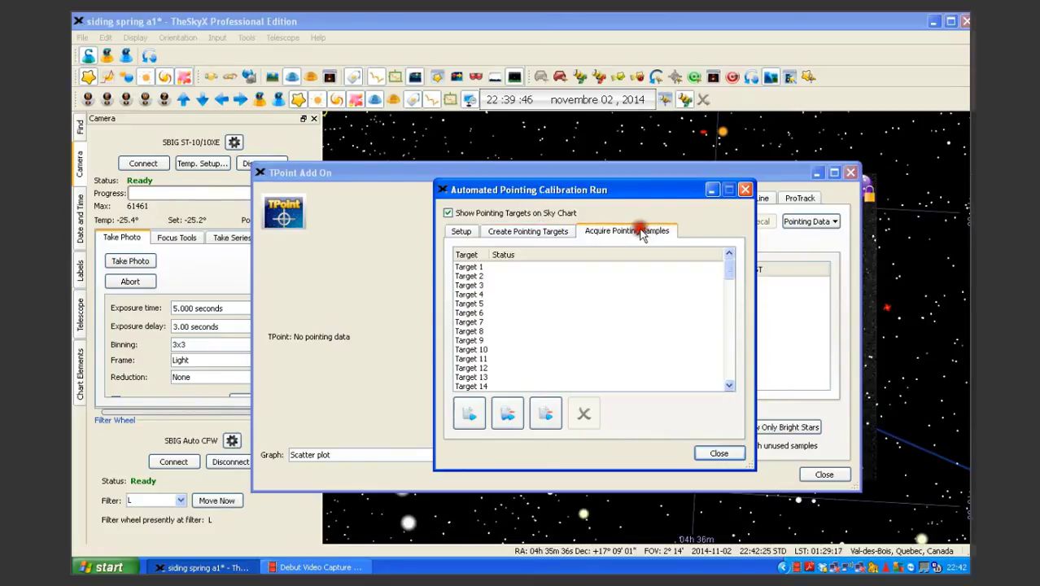
mouse_move(729, 271)
mouse_down()
mouse_move(743, 366)
mouse_move(734, 262)
mouse_up()
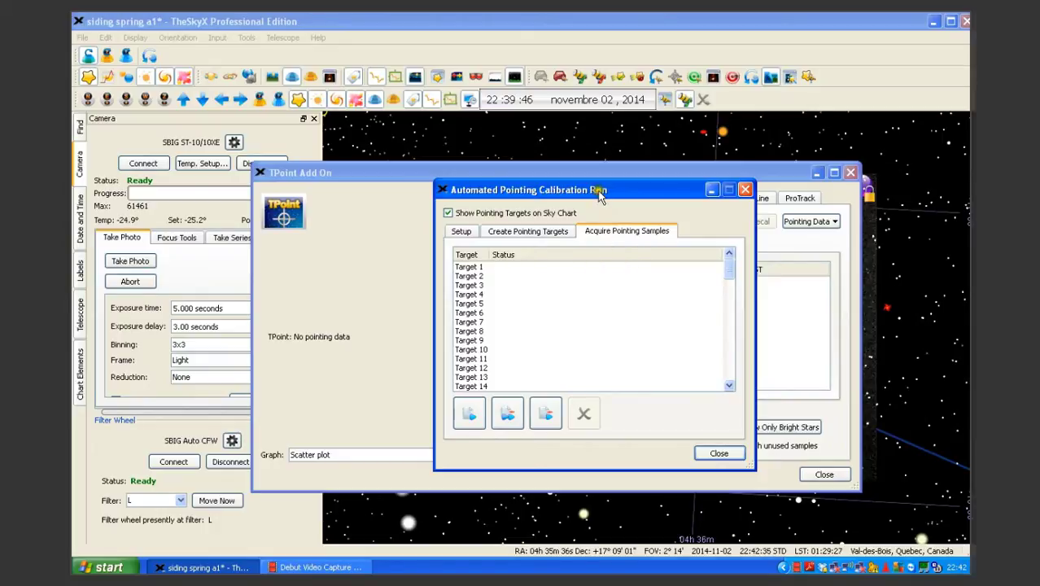
Step: Return to the calibration run's Image Link settings and move both TPoint windows aside to uncover the Aldebaran photo on the sky chart
click(464, 234)
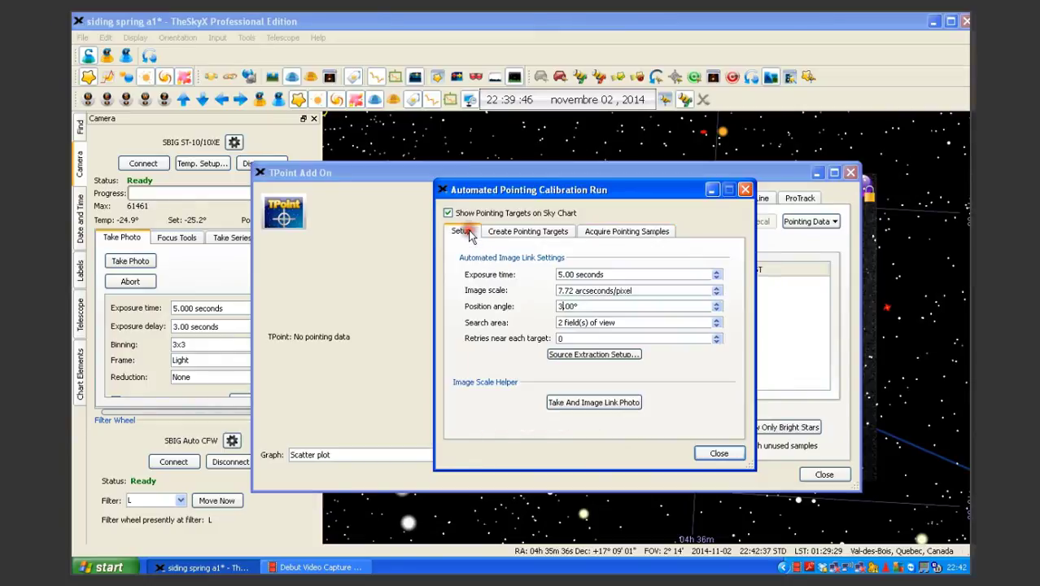
drag(511, 197, 819, 318)
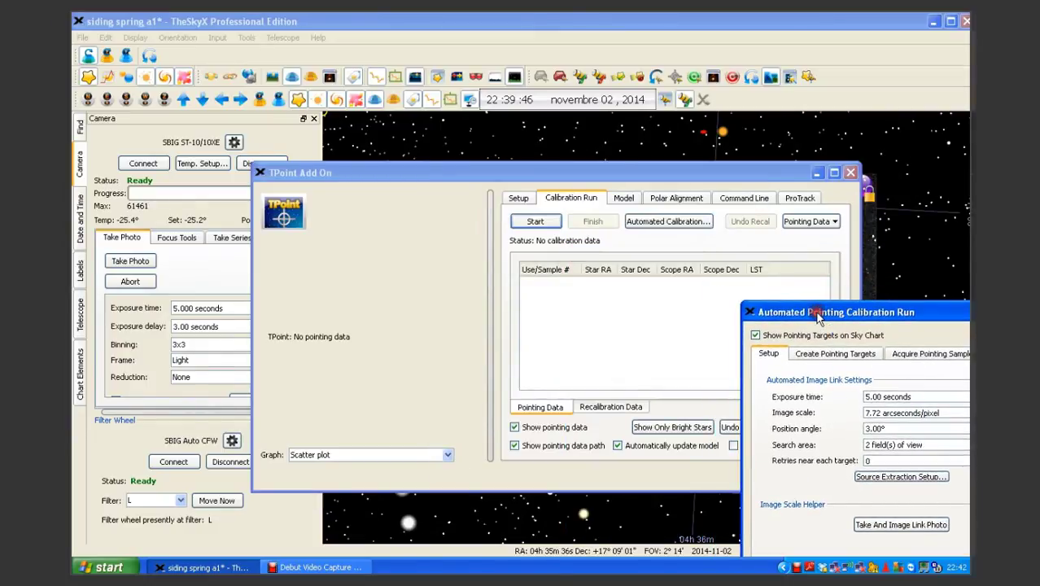
mouse_move(609, 177)
mouse_down()
mouse_move(577, 162)
mouse_move(521, 163)
mouse_up()
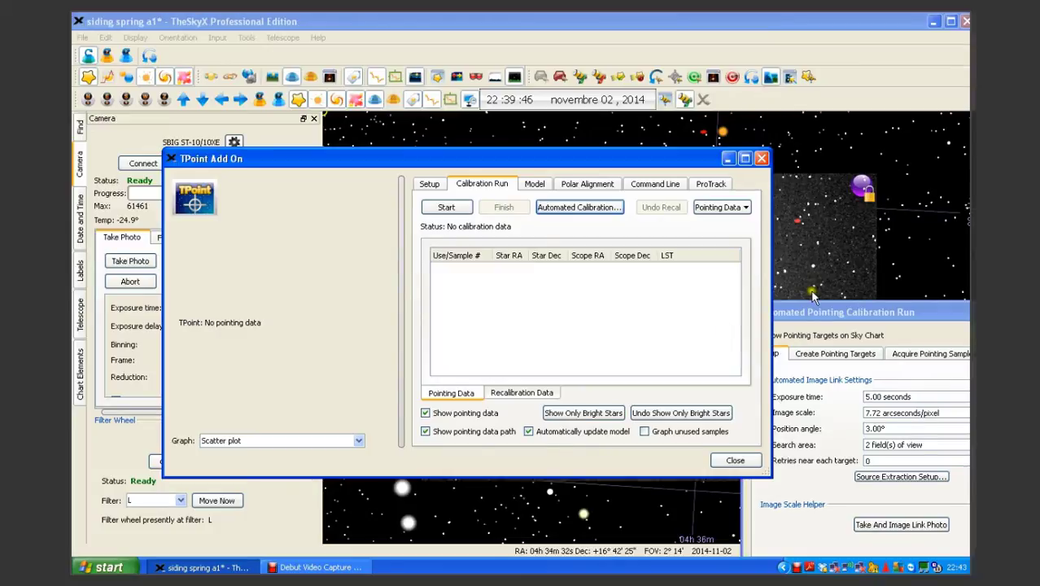
drag(694, 157, 456, 446)
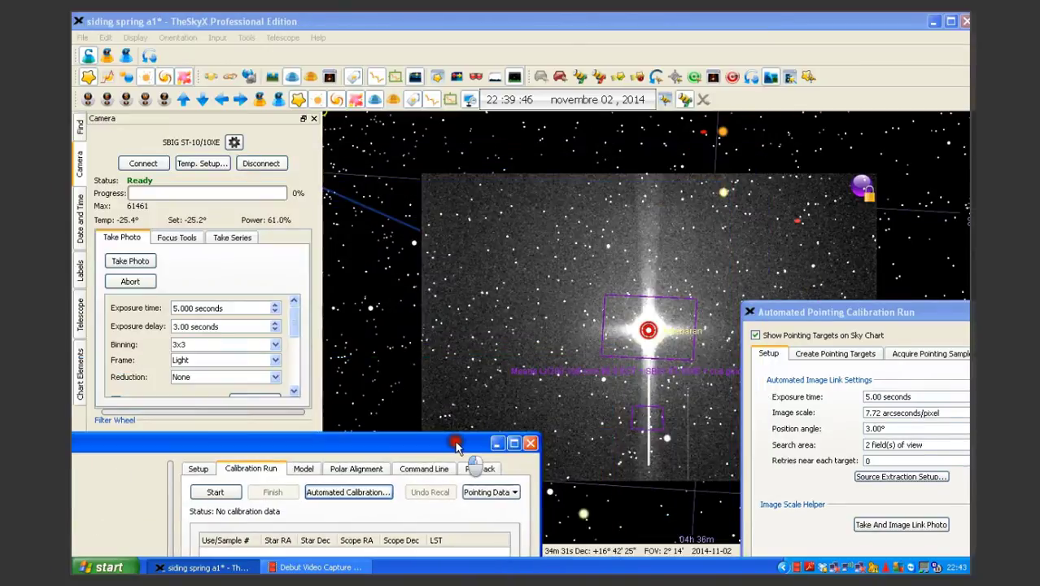
Step: Place the calibration run window beside the photo and review the position angle and the pointing target map
click(787, 313)
drag(787, 314, 291, 243)
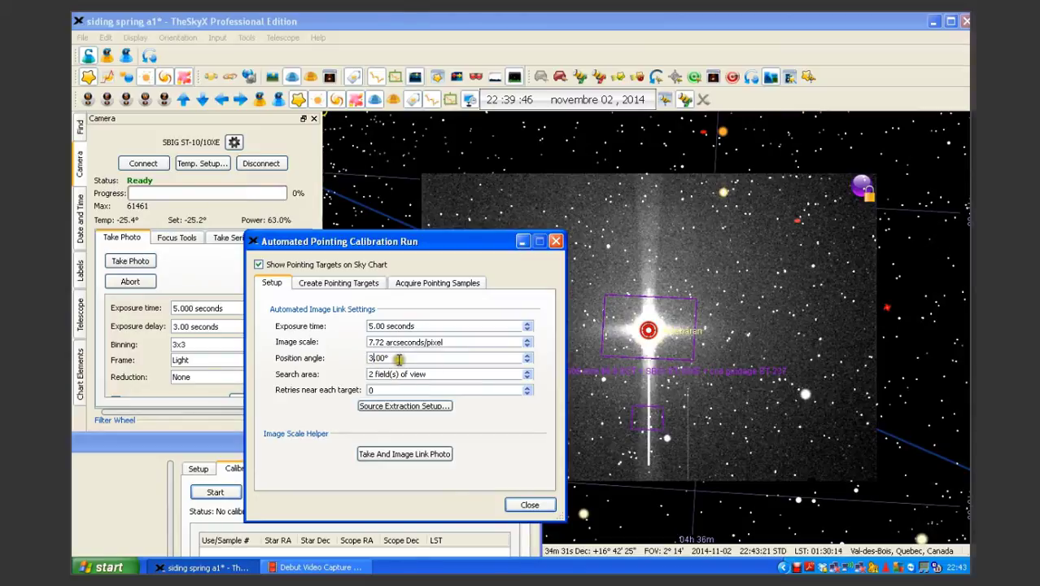
click(368, 358)
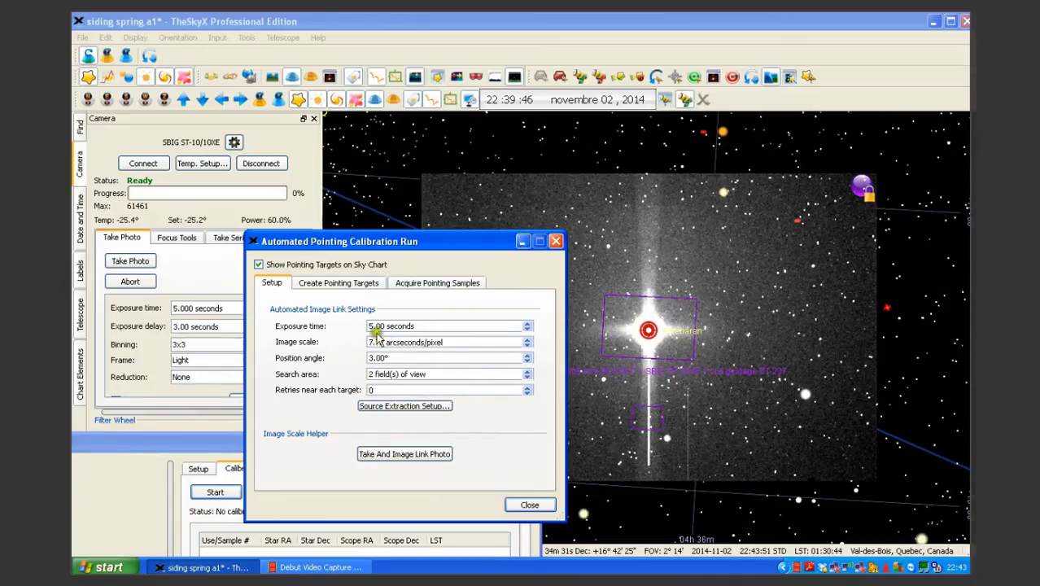
click(358, 283)
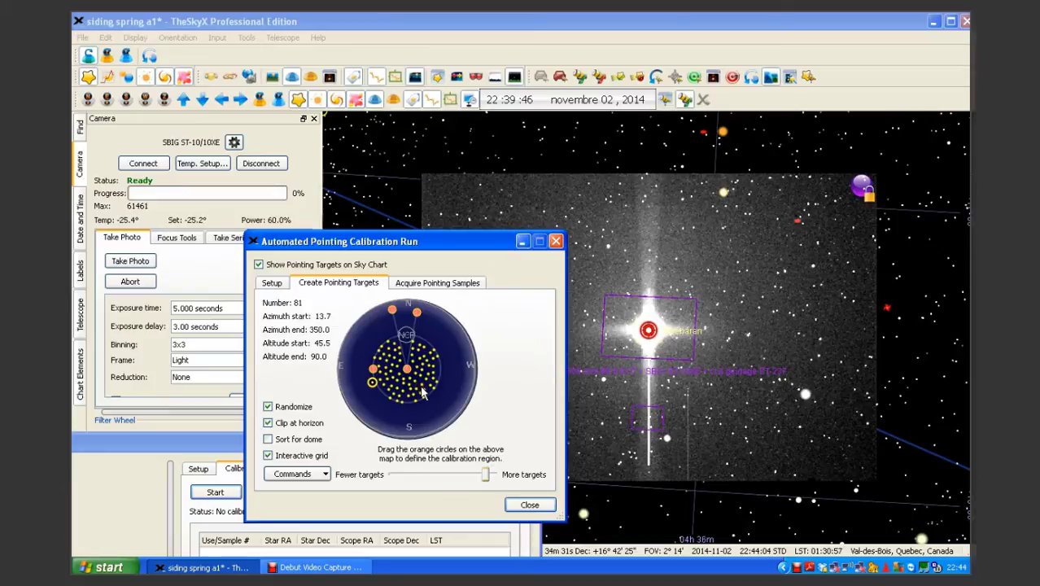
Step: Start a full calibration run from Target 1 for the ASCOM Mount, with refraction parameters of 10.00 C, 1000.00 mB and 50.0 percent humidity
click(432, 284)
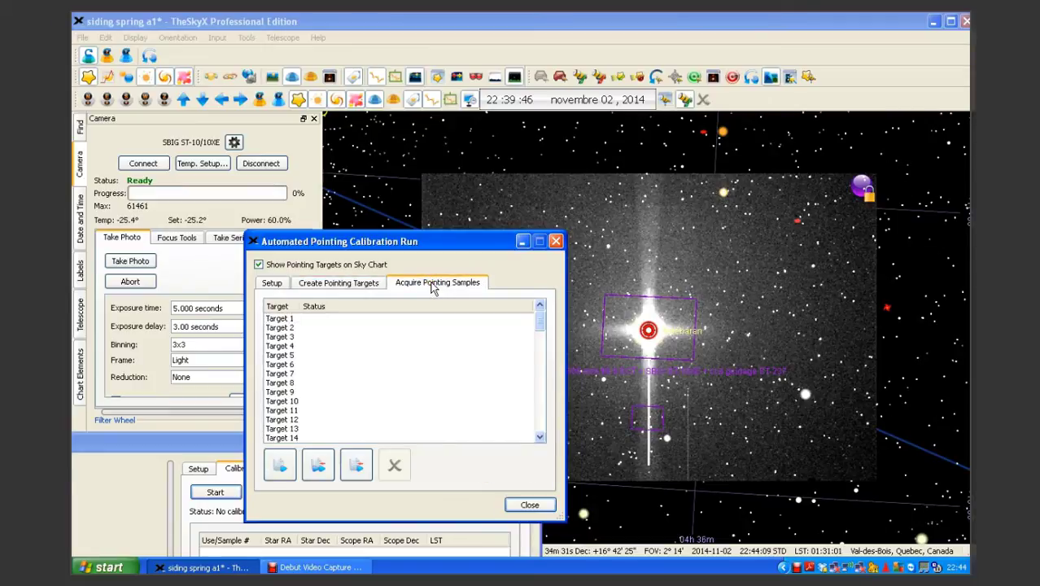
click(284, 319)
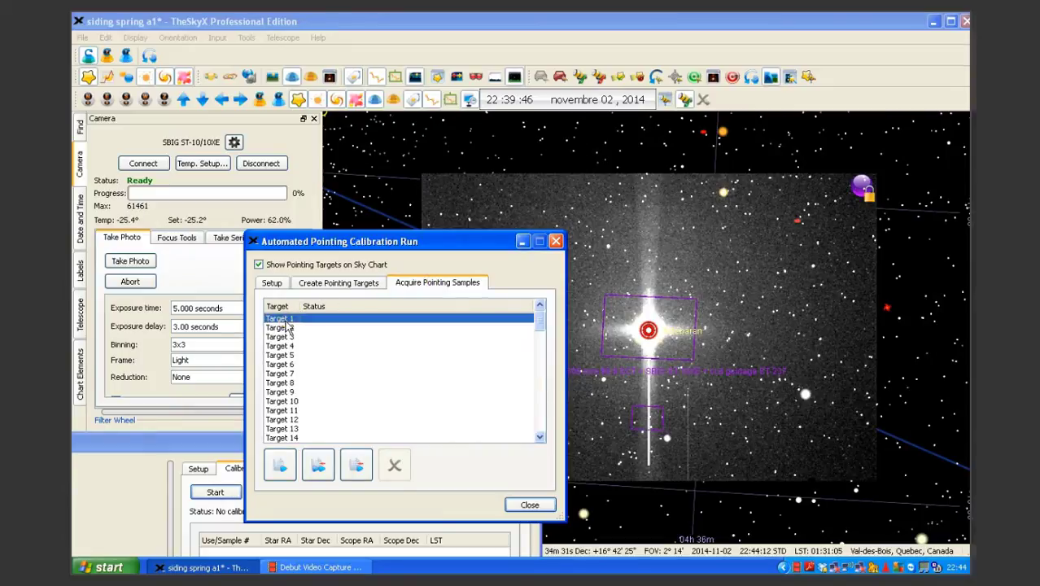
click(280, 466)
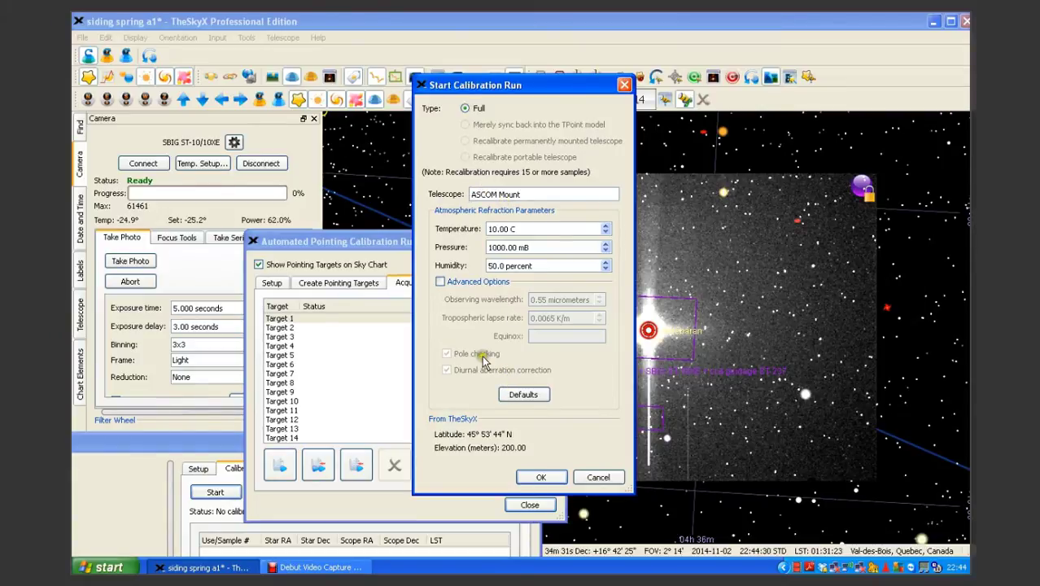
click(540, 477)
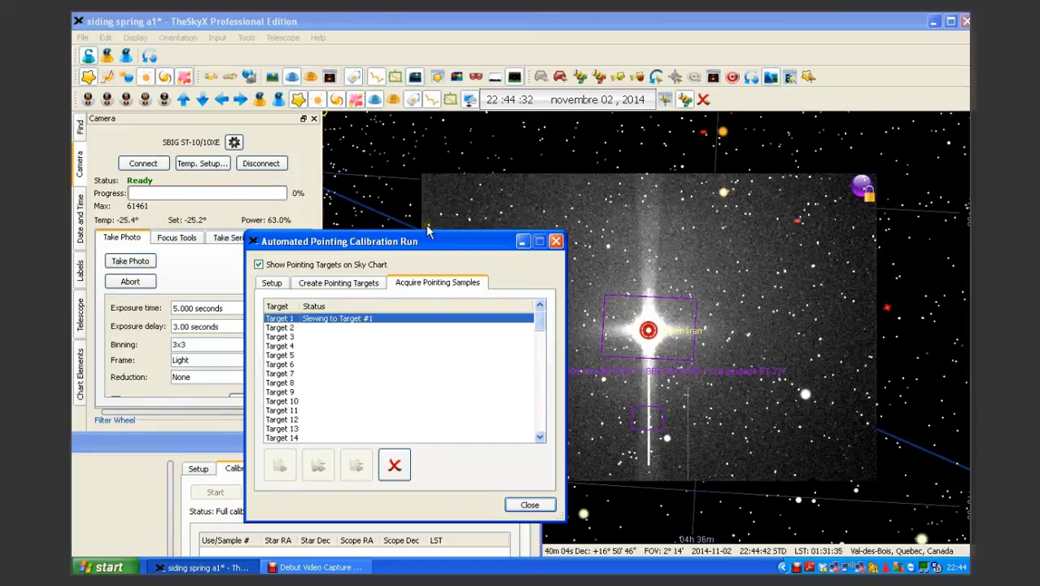
Step: Move the calibration run window down off the sky chart and bring the TPoint settings forward to follow the pointing samples and scatter plot
drag(427, 241, 386, 406)
click(126, 100)
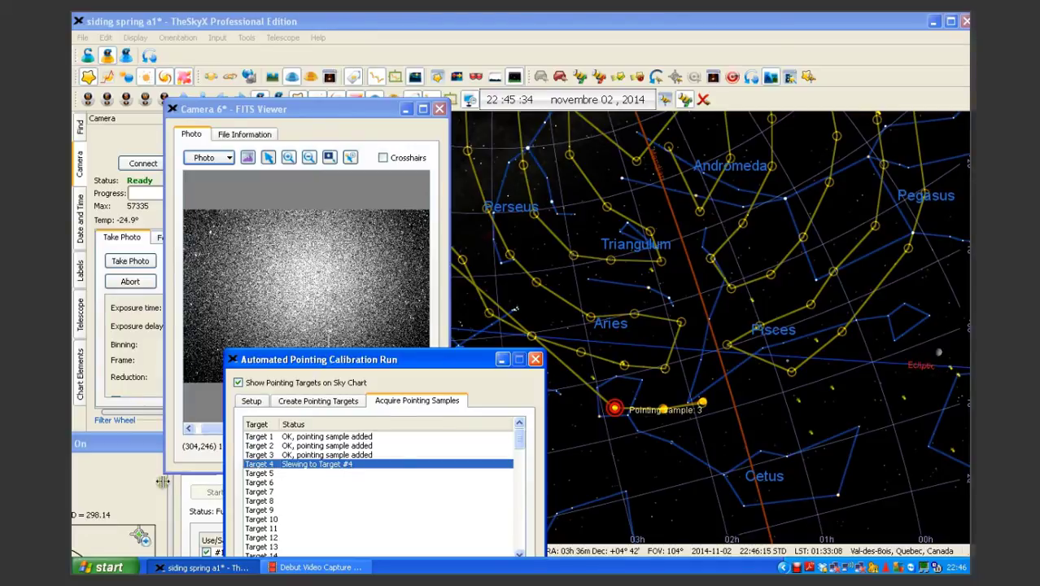
double_click(105, 443)
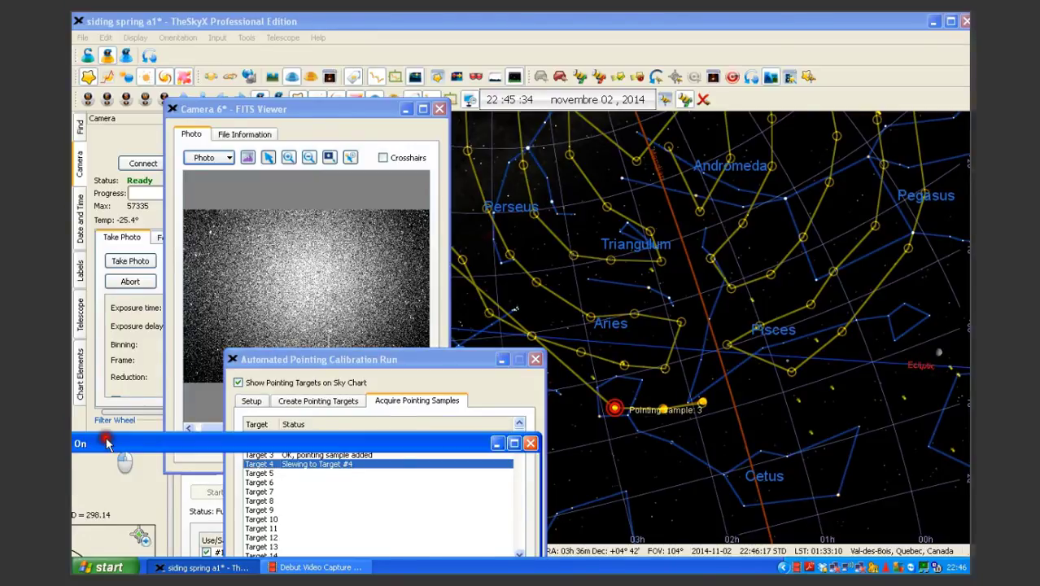
drag(121, 446, 282, 237)
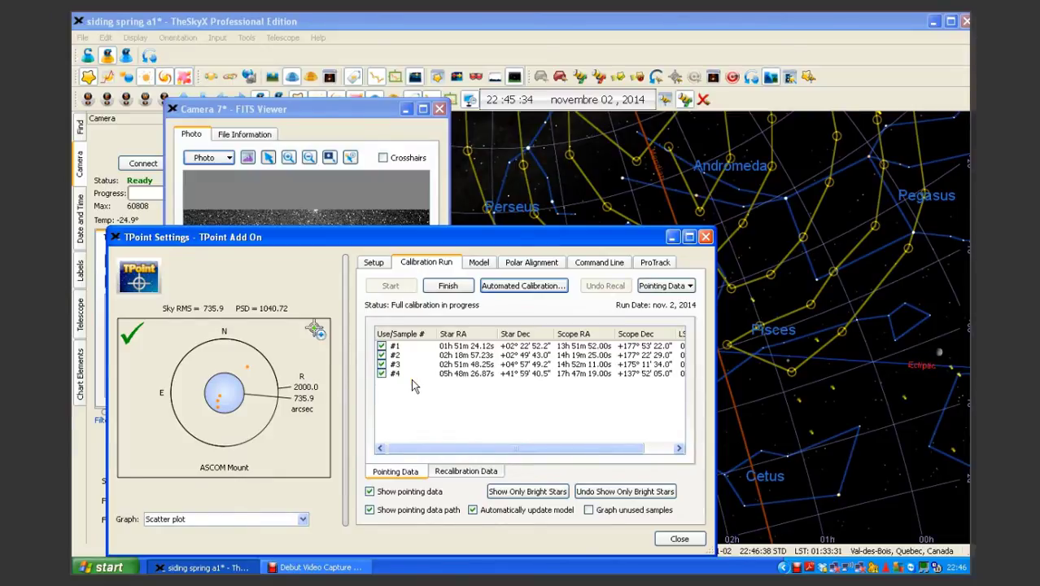
Step: Arrange the camera photo, target status list and TPoint settings around the sky chart to monitor the run's progress
drag(374, 359, 380, 244)
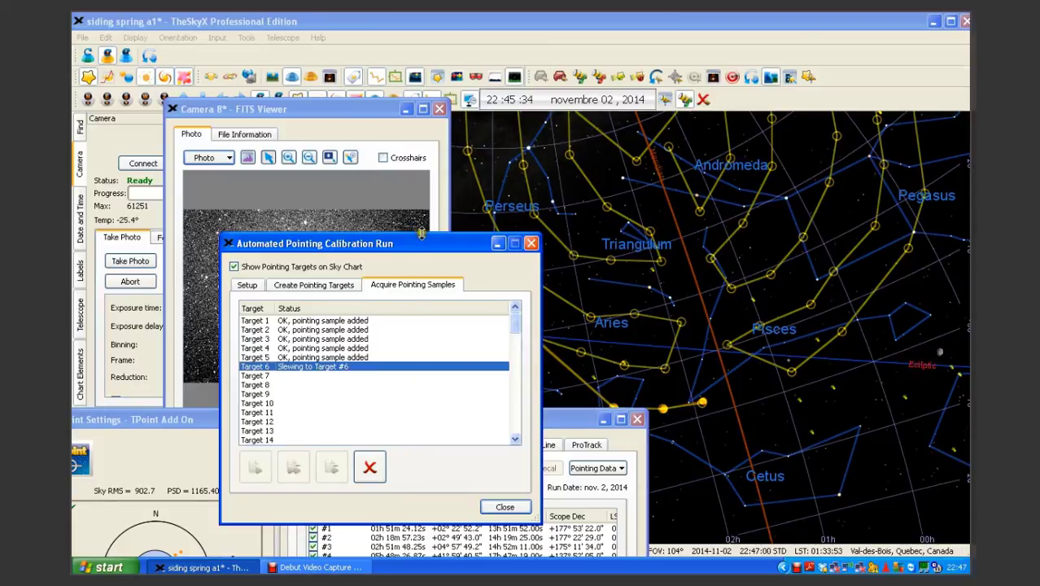
drag(424, 241, 323, 309)
drag(355, 110, 291, 114)
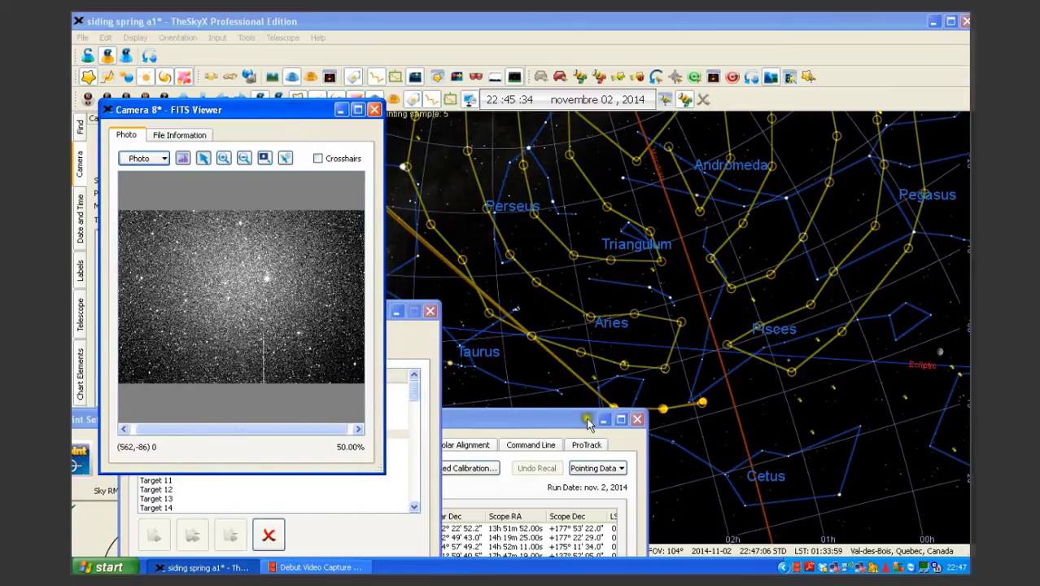
drag(575, 424, 944, 326)
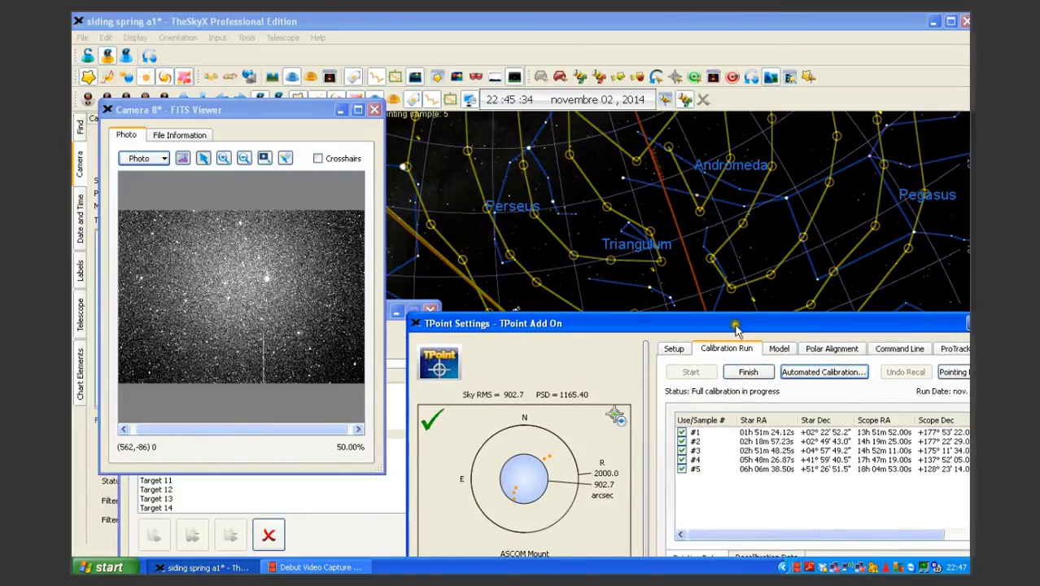
drag(736, 329, 738, 318)
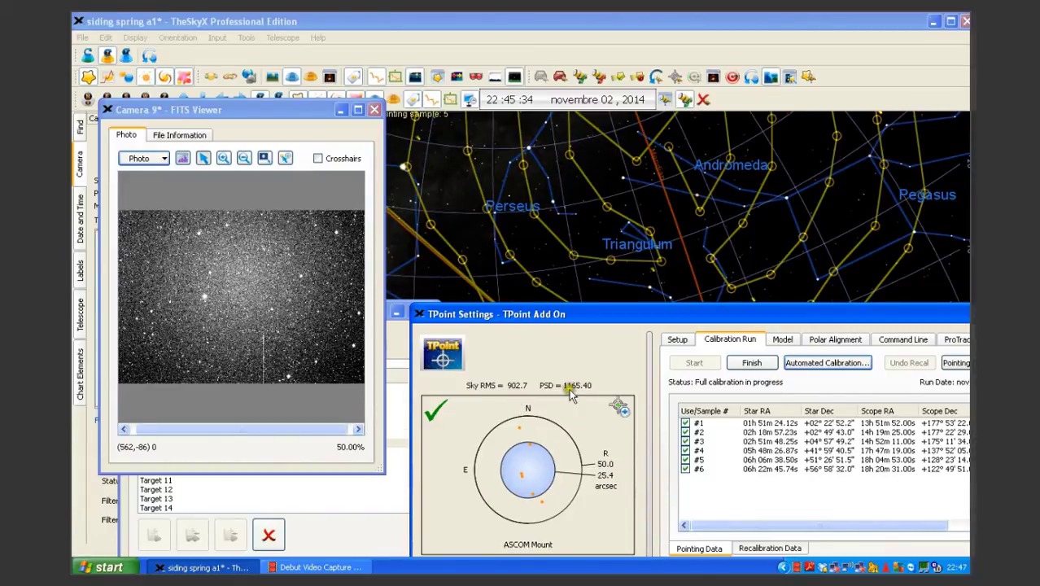
click(397, 348)
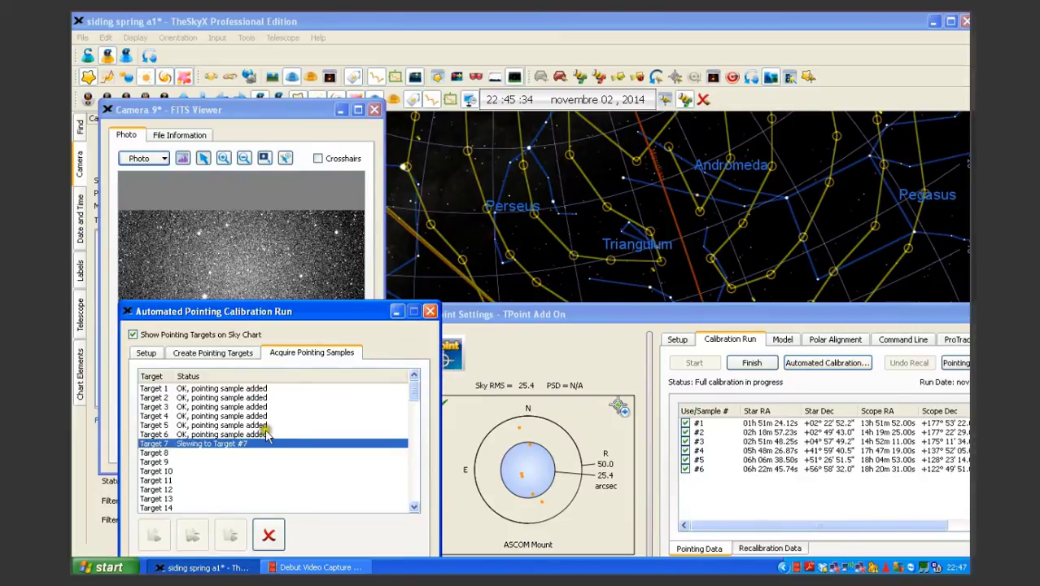
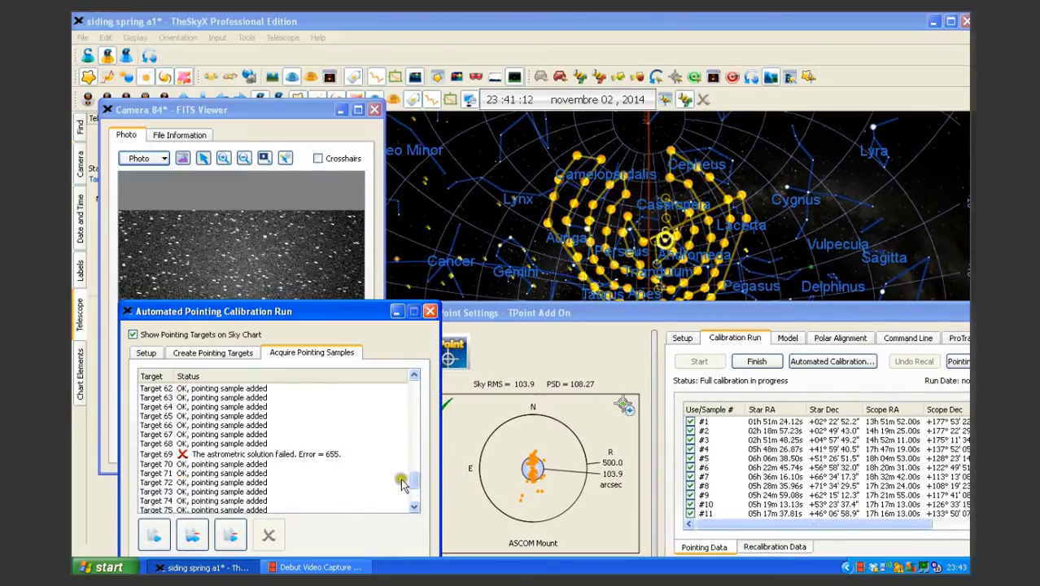
Step: Review the statuses of the last targets and finish the full calibration run in the TPoint settings
mouse_move(413, 480)
mouse_down()
mouse_move(413, 416)
mouse_move(416, 488)
mouse_up()
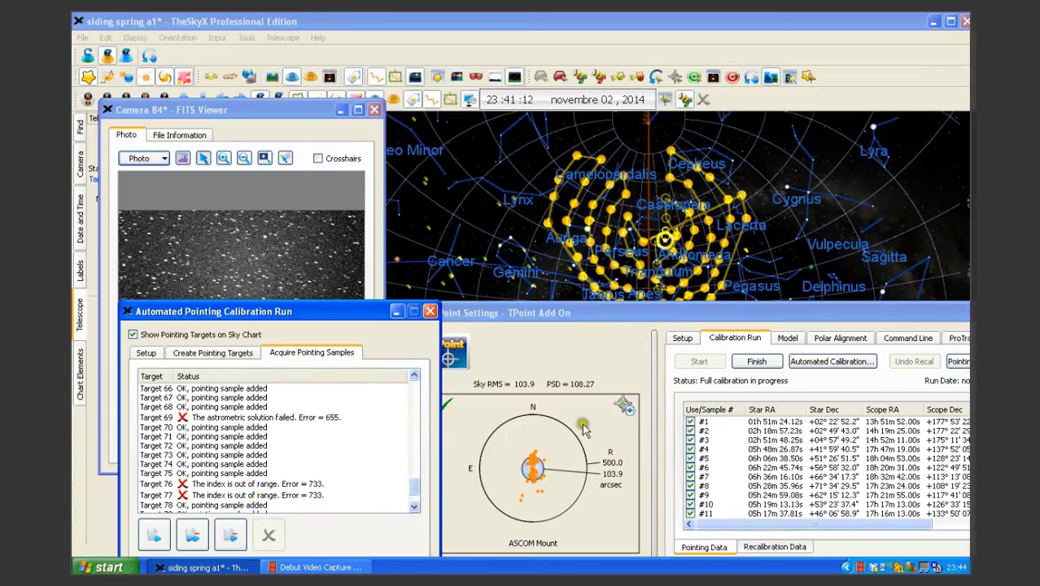
mouse_move(753, 312)
mouse_down()
mouse_move(596, 273)
mouse_move(570, 232)
mouse_up()
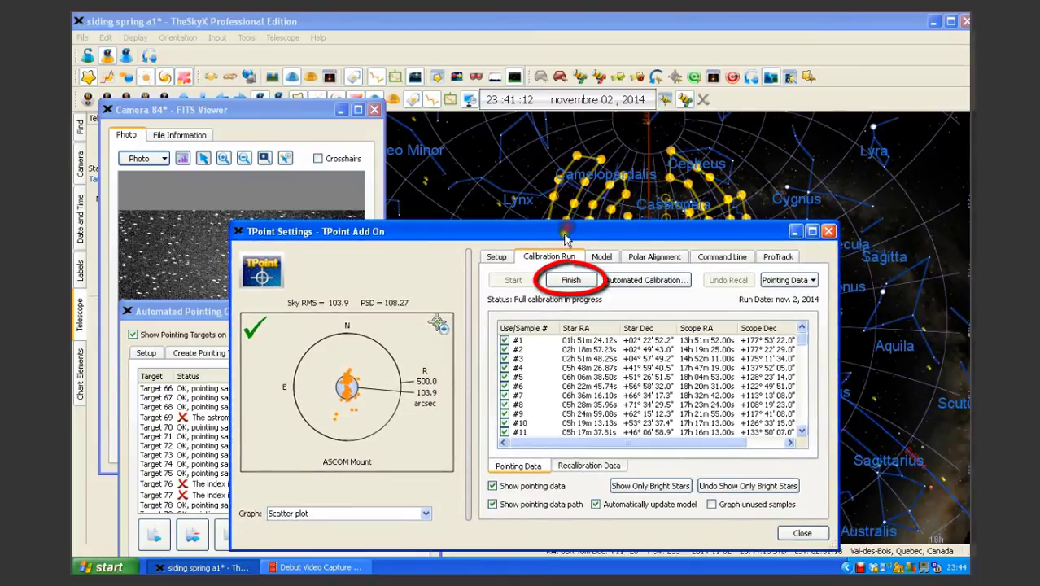
click(562, 281)
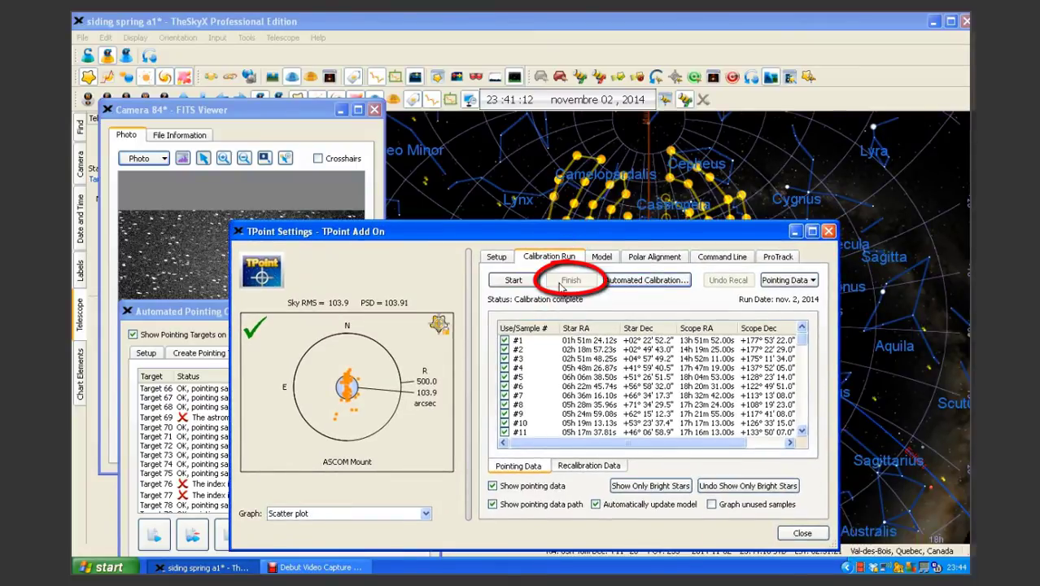
Step: Compute a Super Model from the pointing samples and move its window off the list of model terms
click(601, 257)
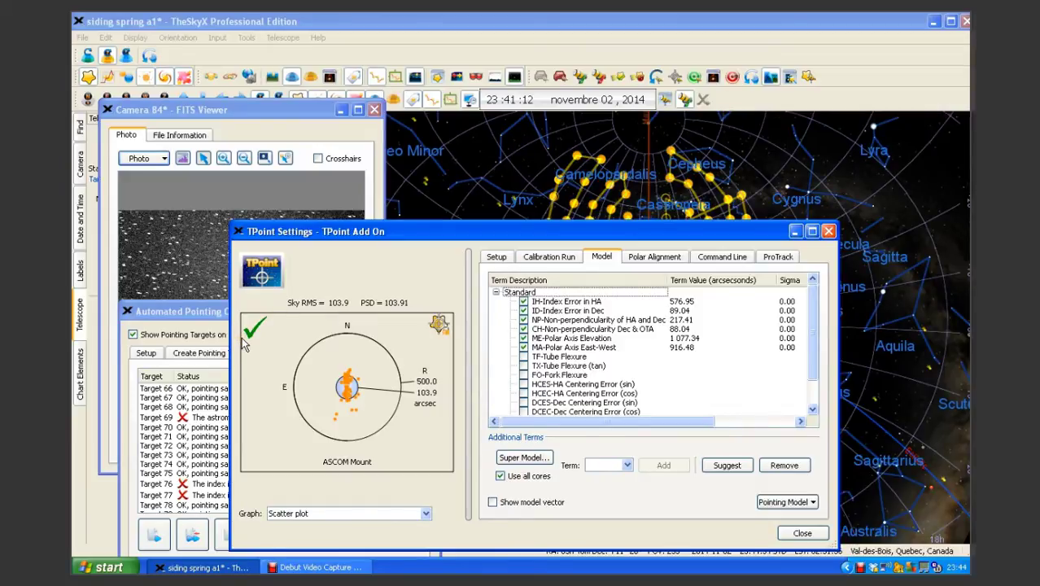
click(523, 426)
click(518, 459)
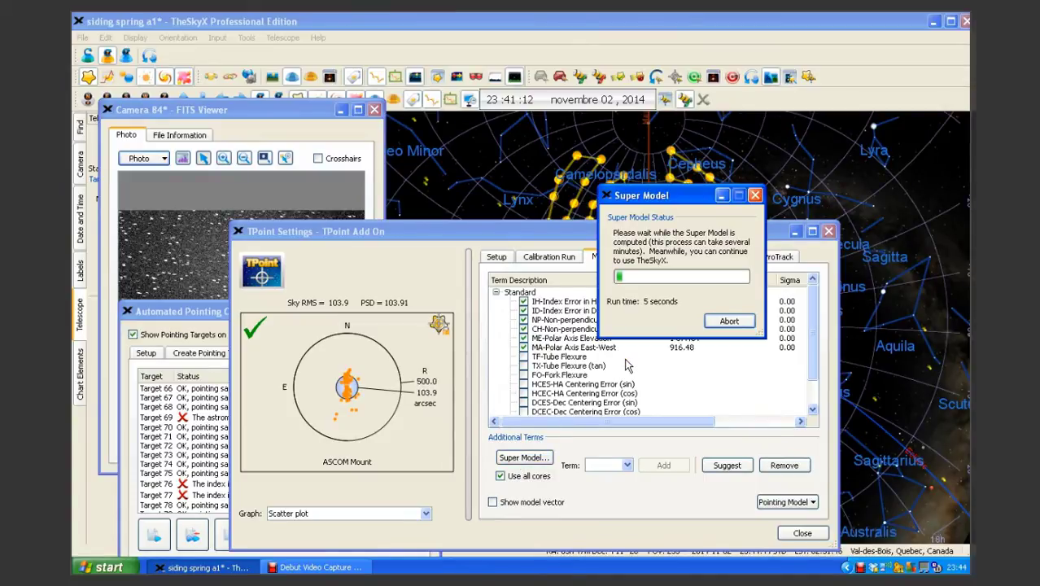
click(567, 292)
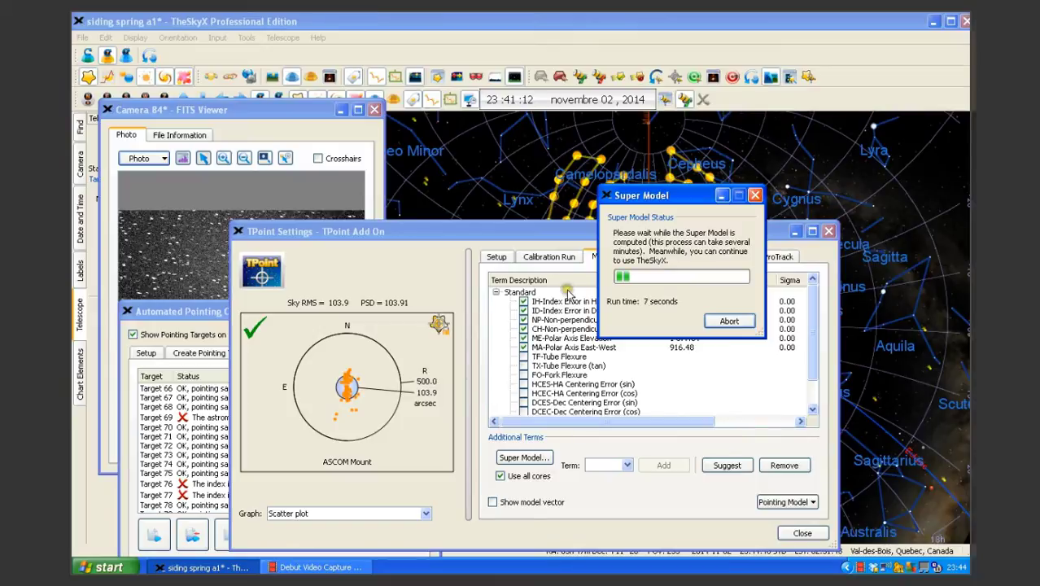
click(635, 196)
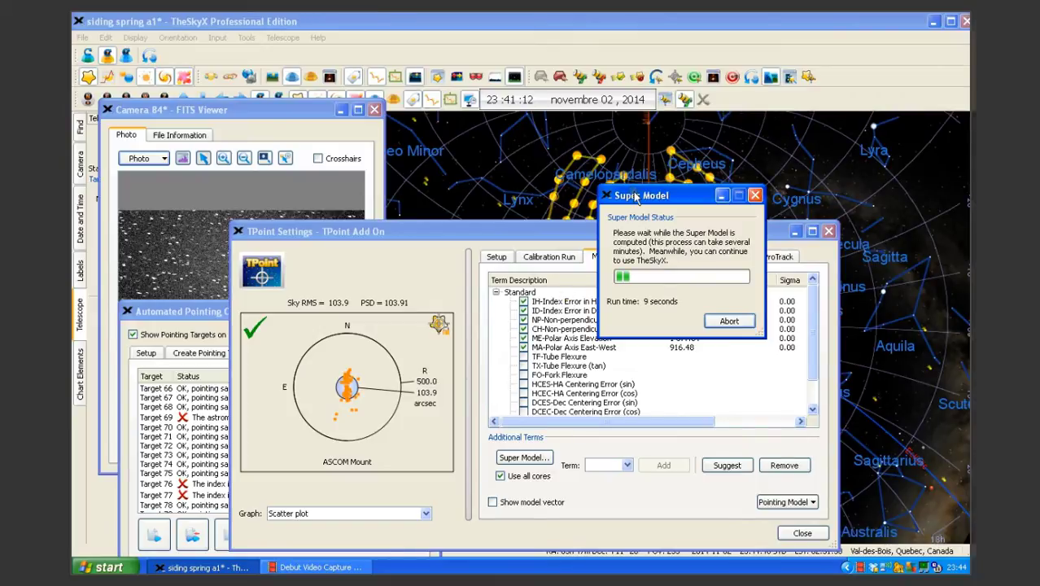
drag(635, 198, 890, 10)
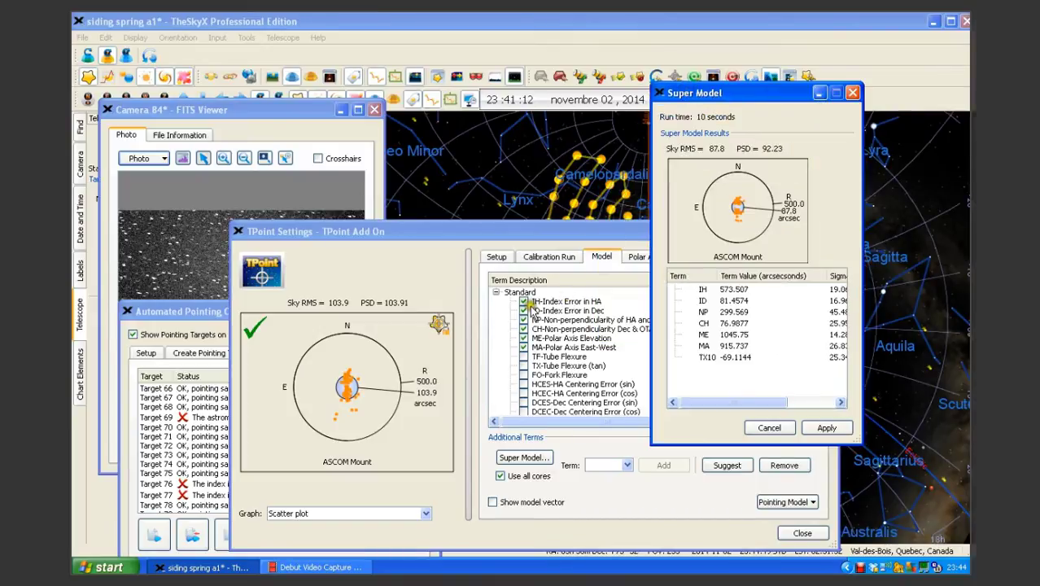
Step: Compare the Super Model results with the current model terms and apply them to the pointing model
click(561, 324)
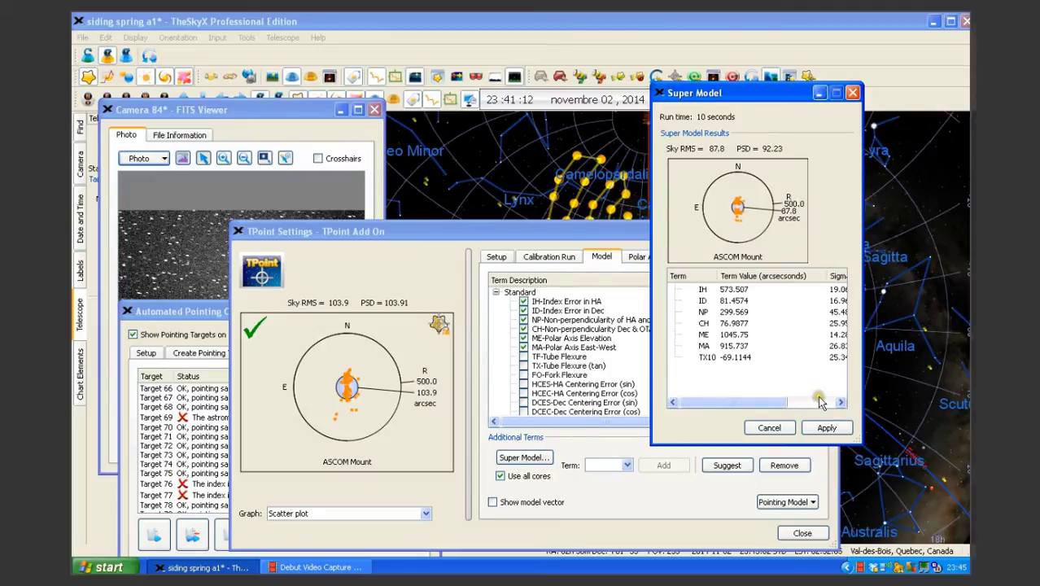
click(823, 429)
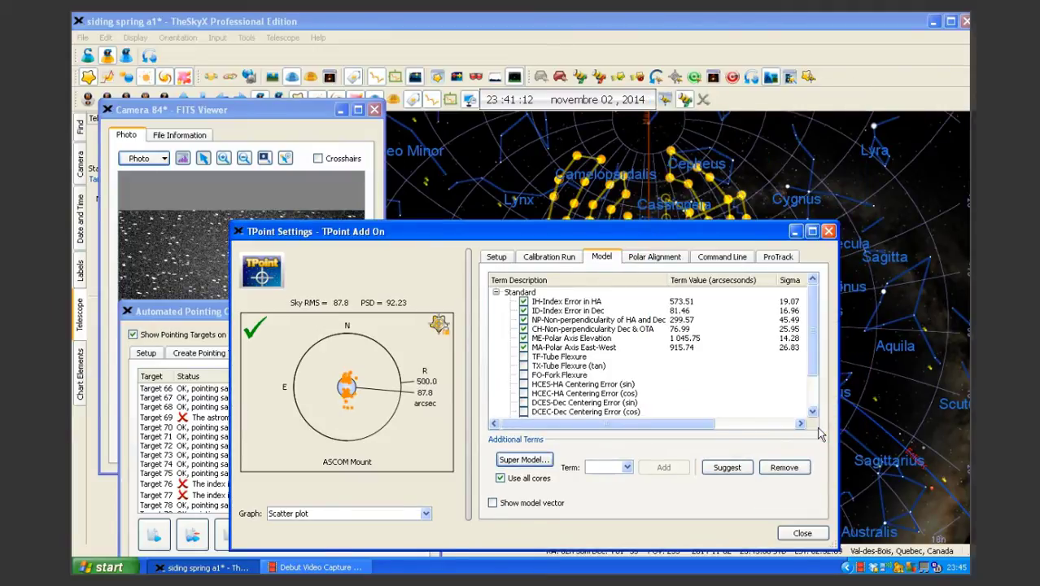
click(811, 466)
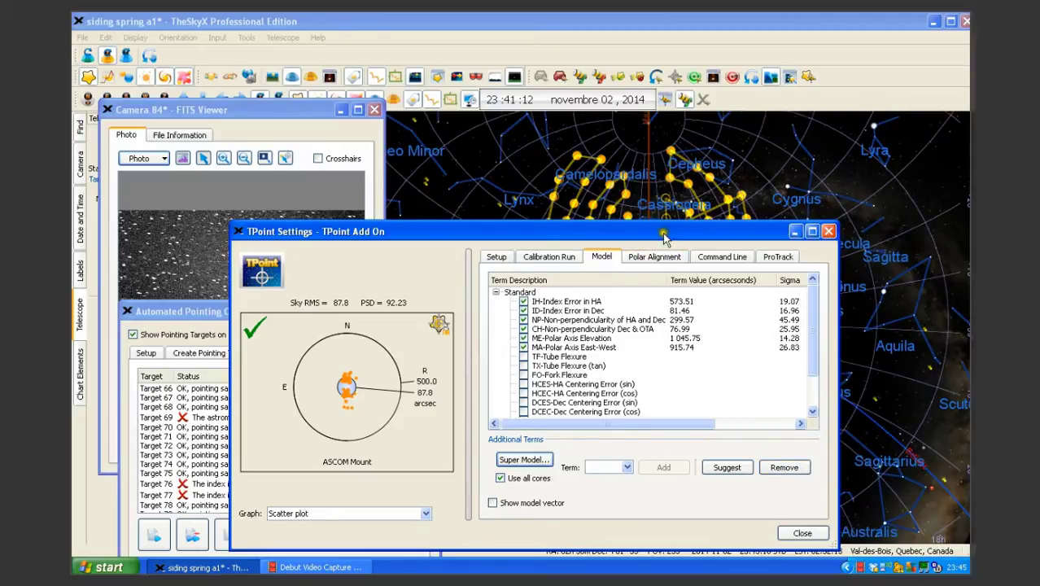
Step: Hide the pointing targets on the sky chart and close the automated calibration run window
drag(664, 232, 699, 293)
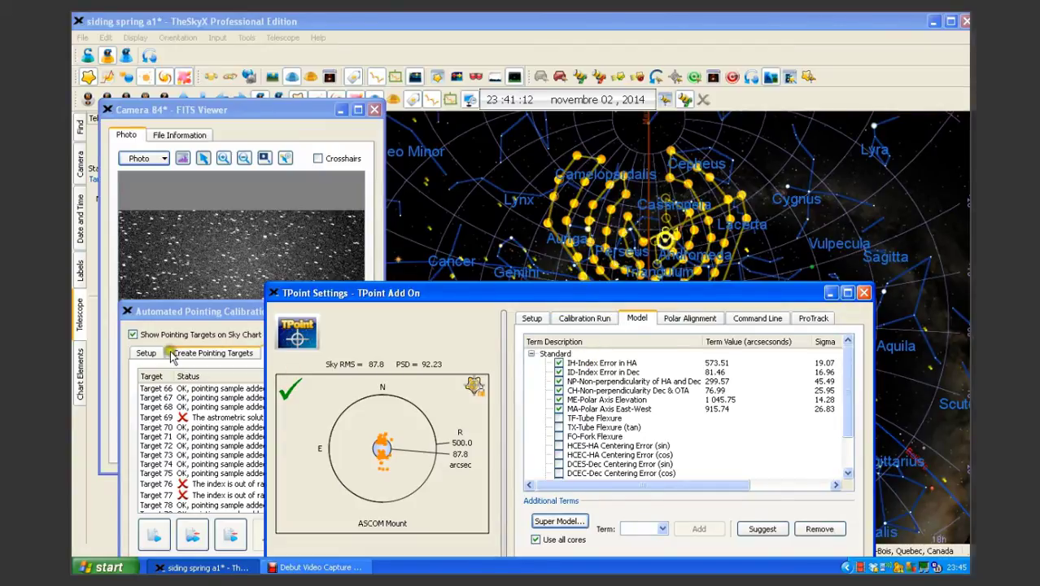
click(181, 310)
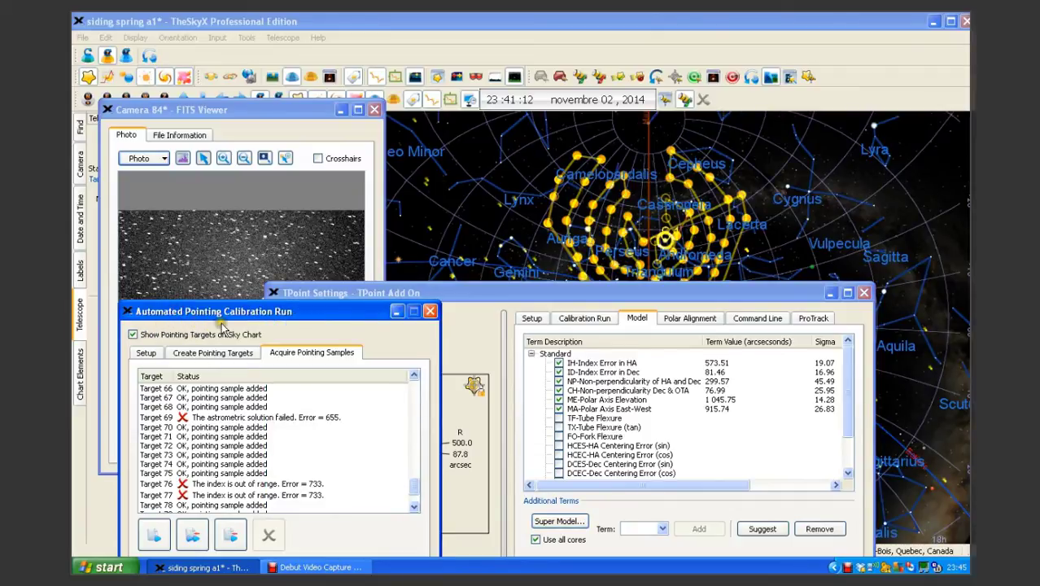
click(133, 334)
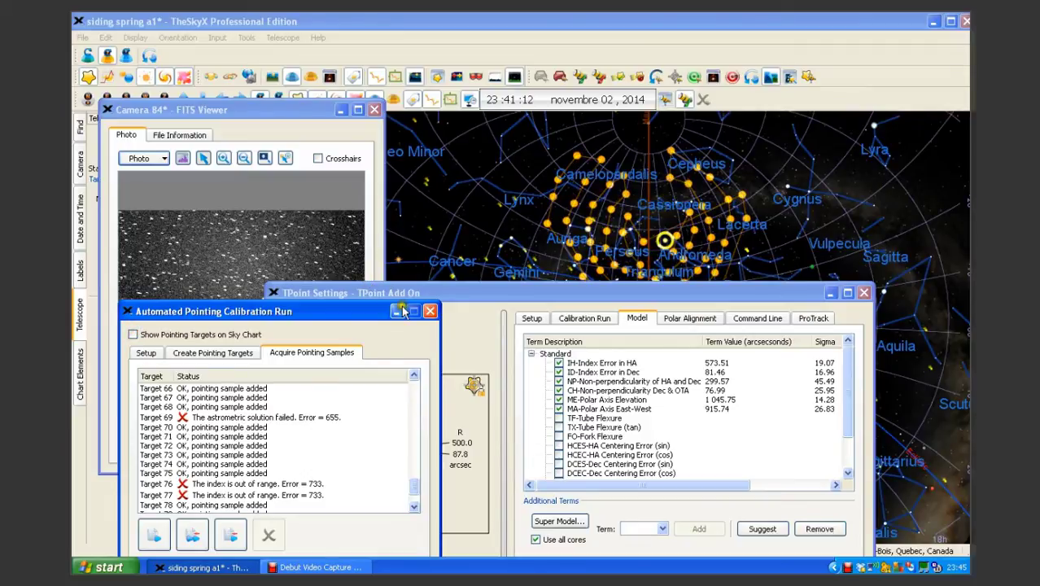
click(430, 313)
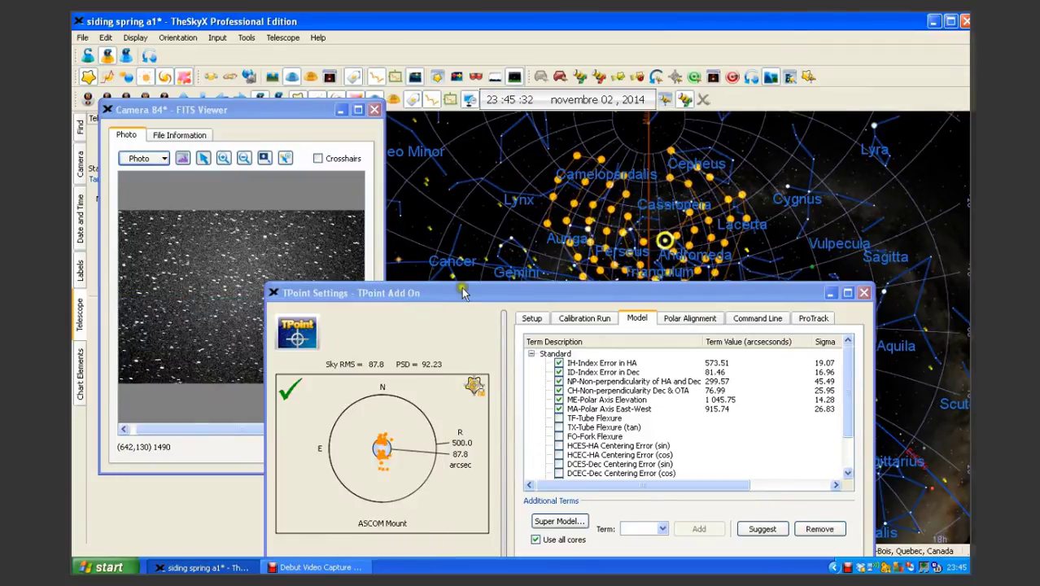
Step: Turn off the pointing data and the pointing data path on the sky chart and close the TPoint settings
drag(475, 291, 420, 243)
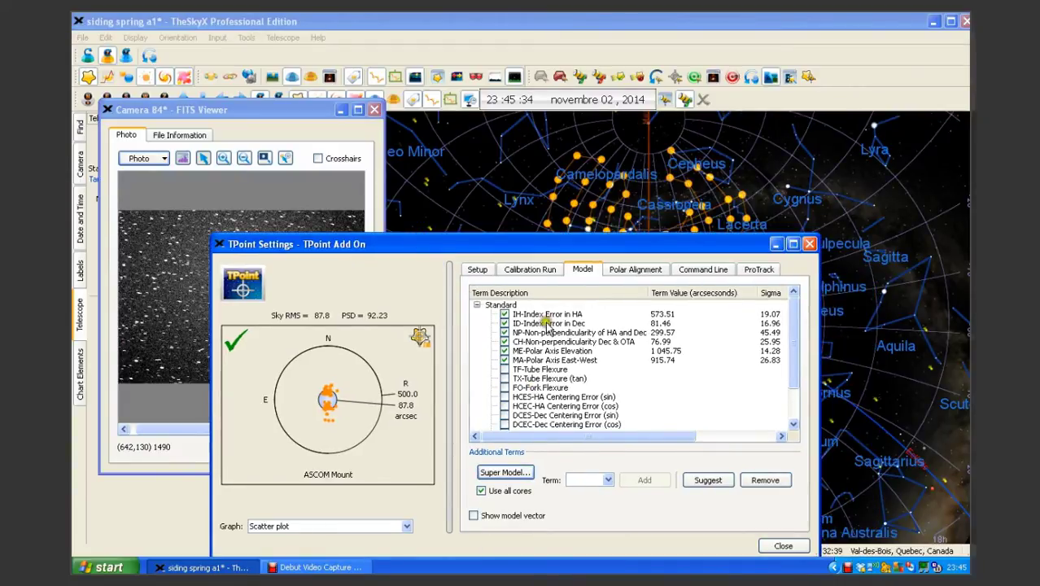
click(516, 273)
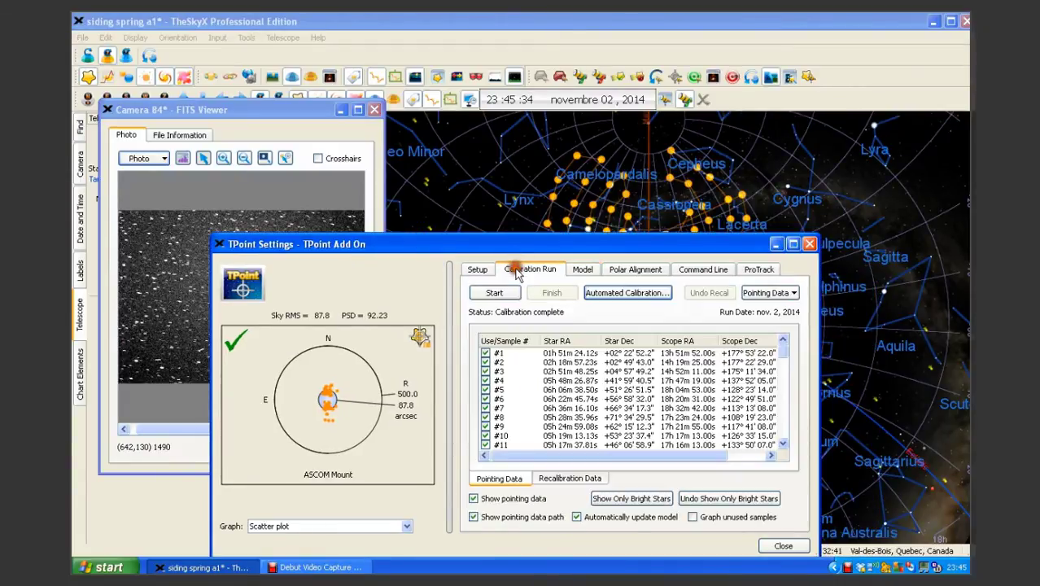
click(475, 498)
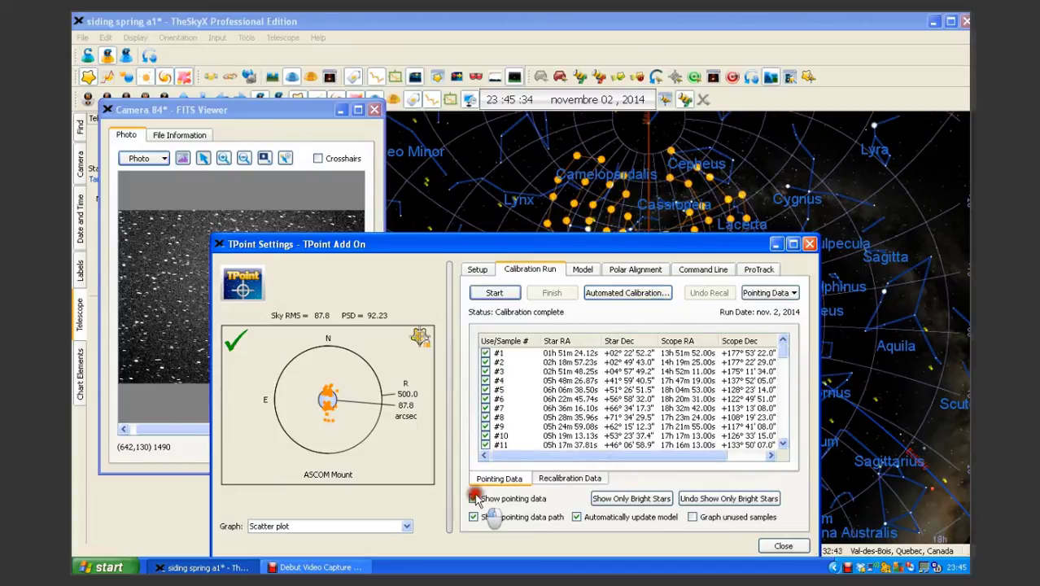
click(473, 518)
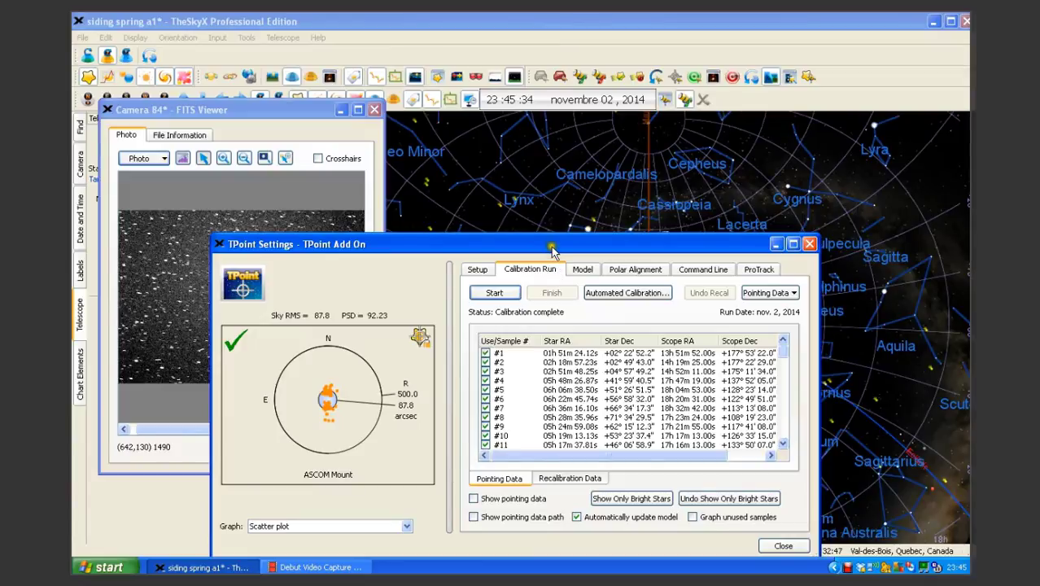
drag(552, 249, 617, 330)
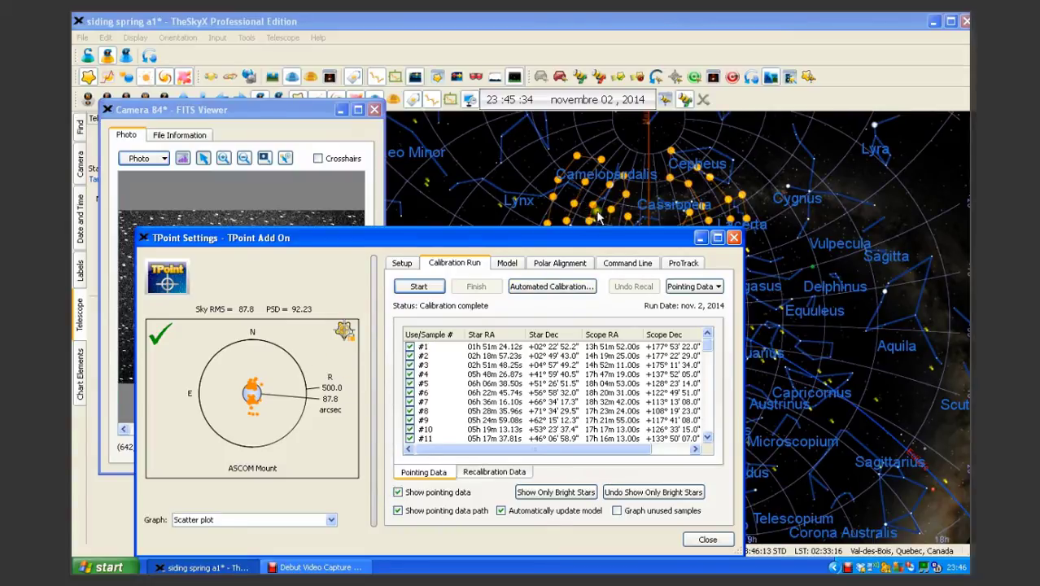
click(398, 492)
click(397, 510)
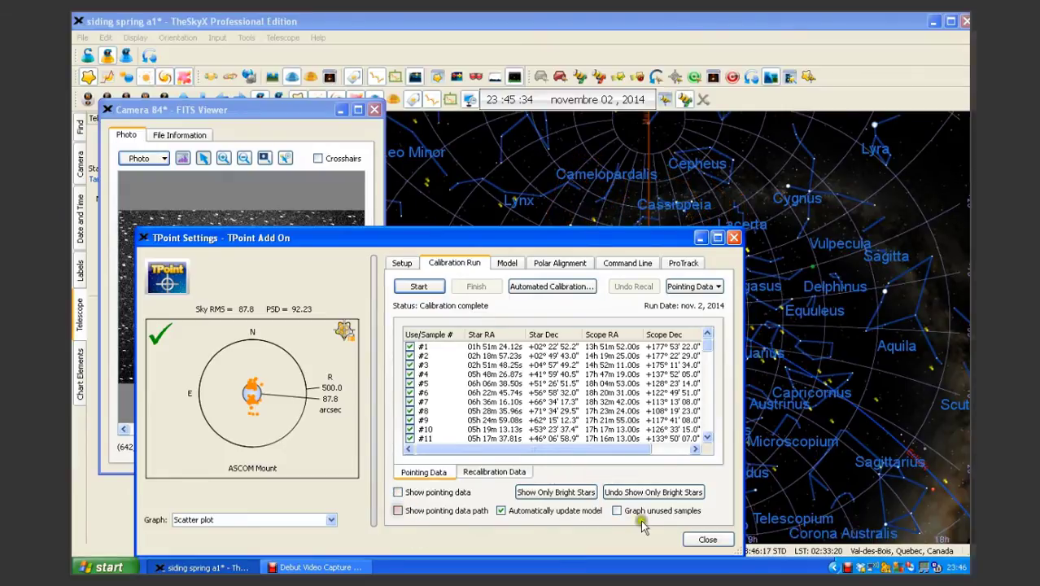
click(686, 541)
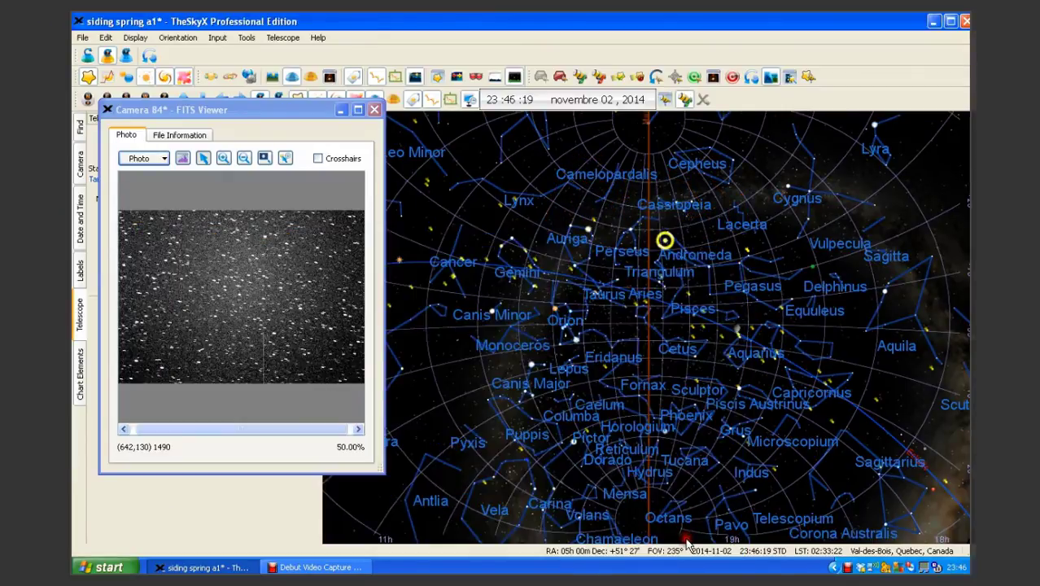
Step: Close the last calibration photo and slew the telescope to the star Capella in Auriga
click(375, 109)
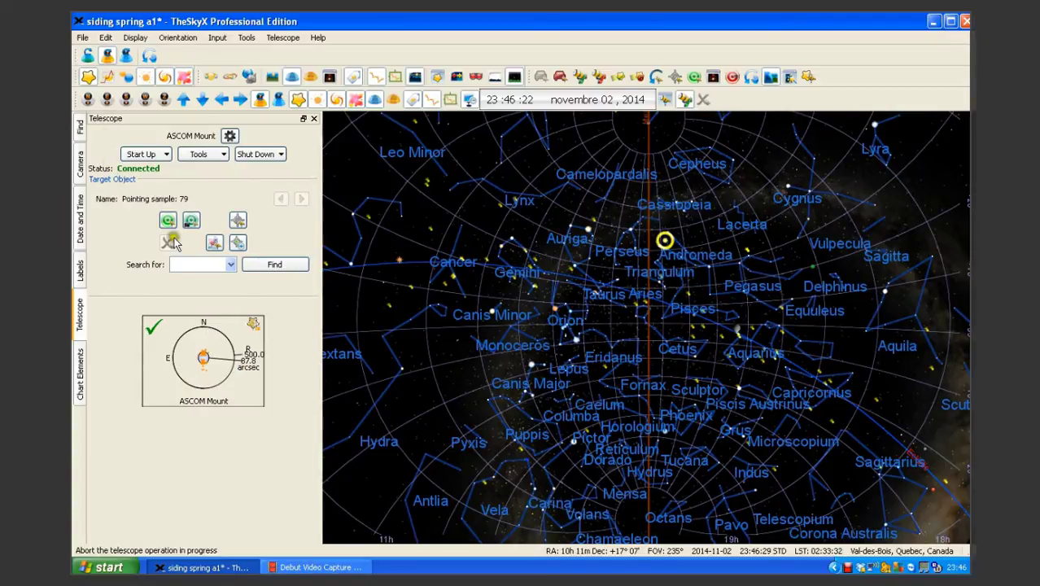
drag(205, 367, 249, 372)
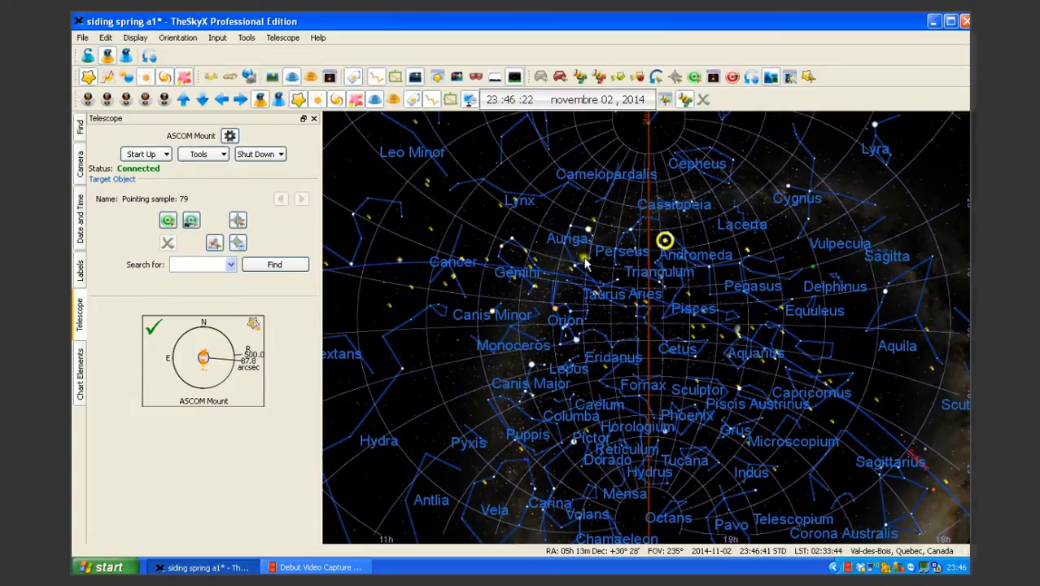
mouse_move(590, 234)
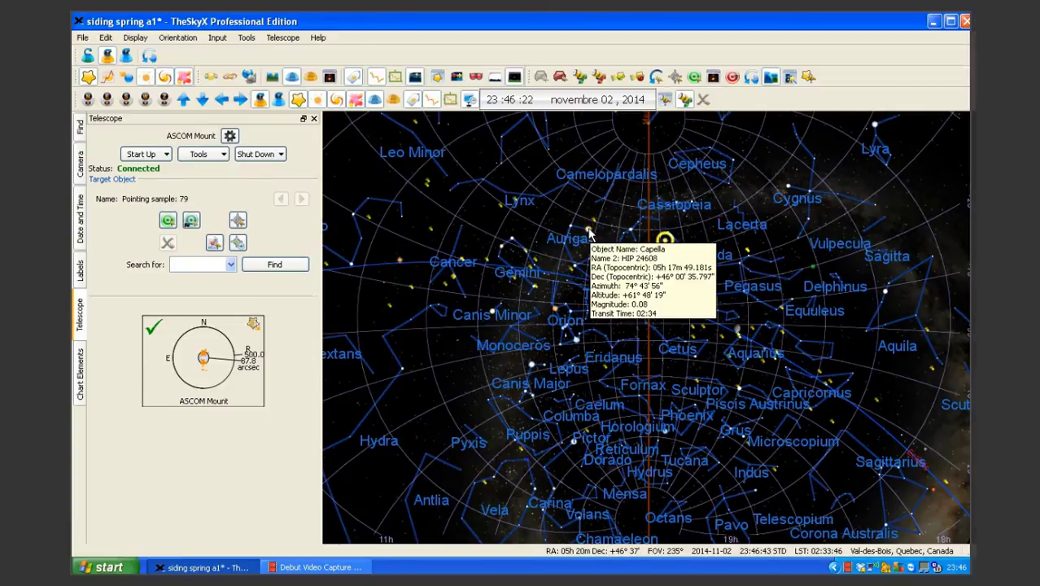
click(590, 233)
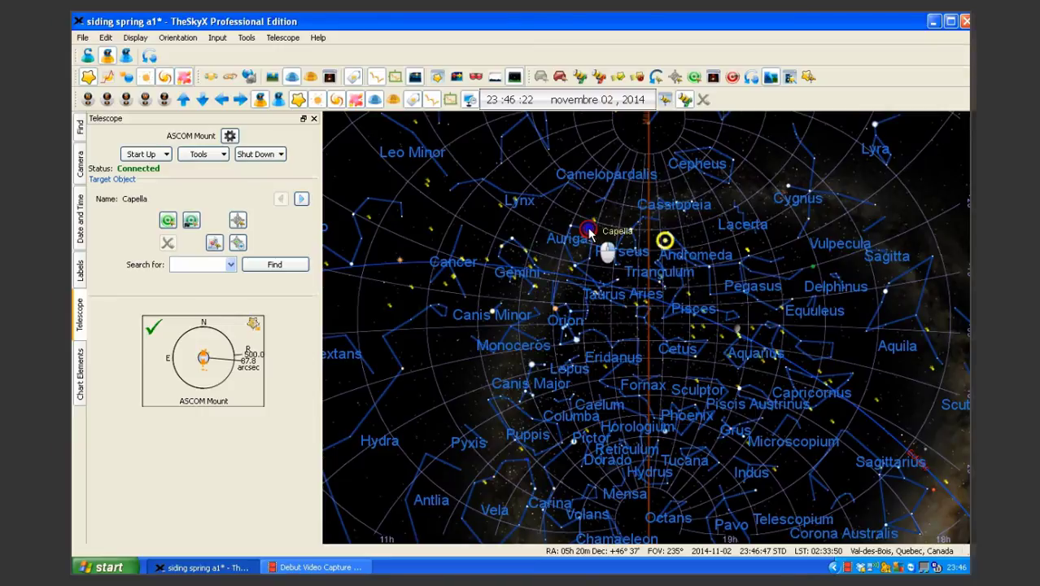
right_click(590, 231)
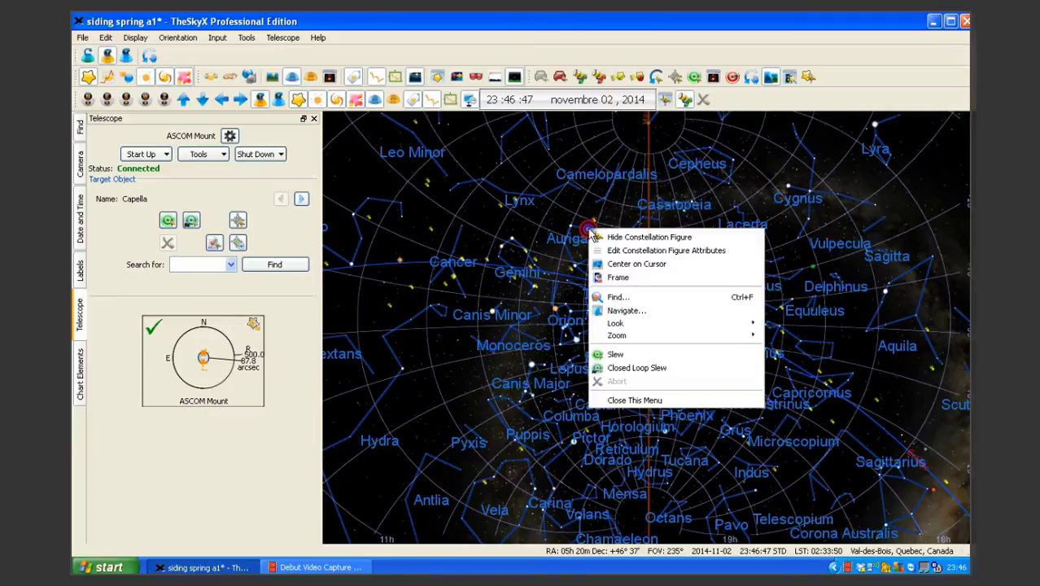
click(616, 356)
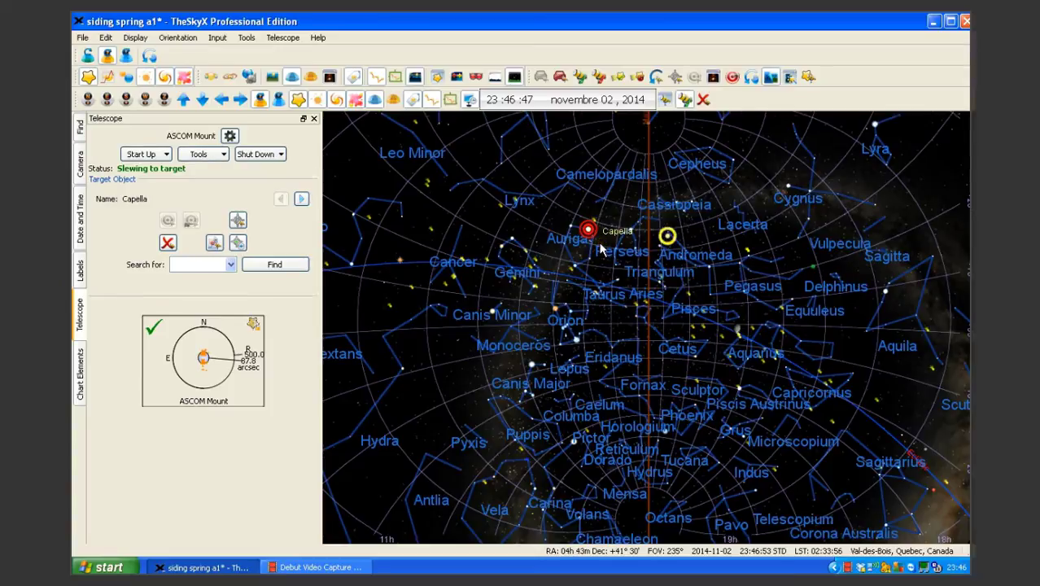
mouse_move(598, 248)
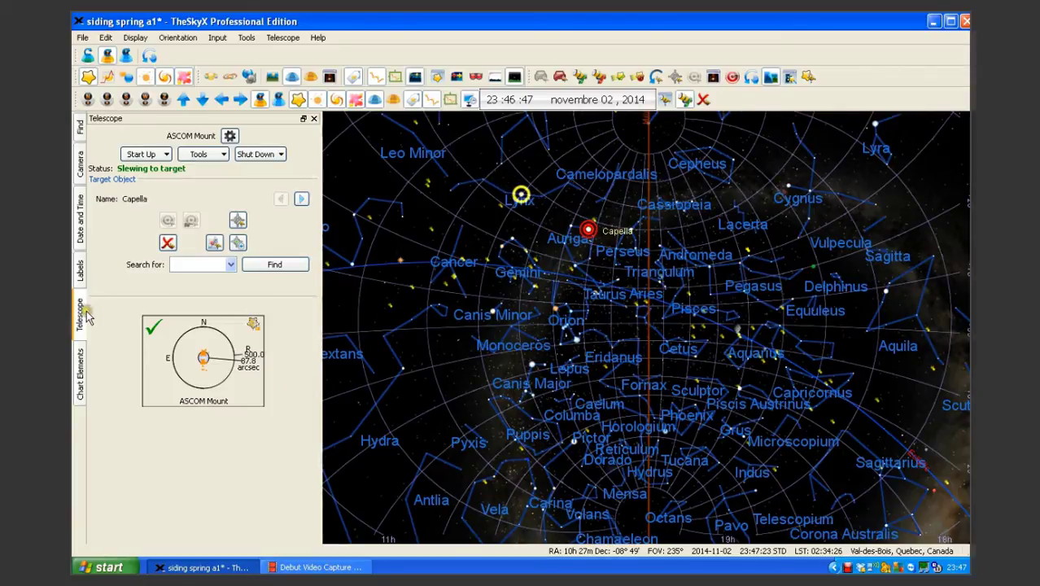
Step: Photograph Capella with the current camera settings and check its centering against the crosshairs before closing the image
click(79, 173)
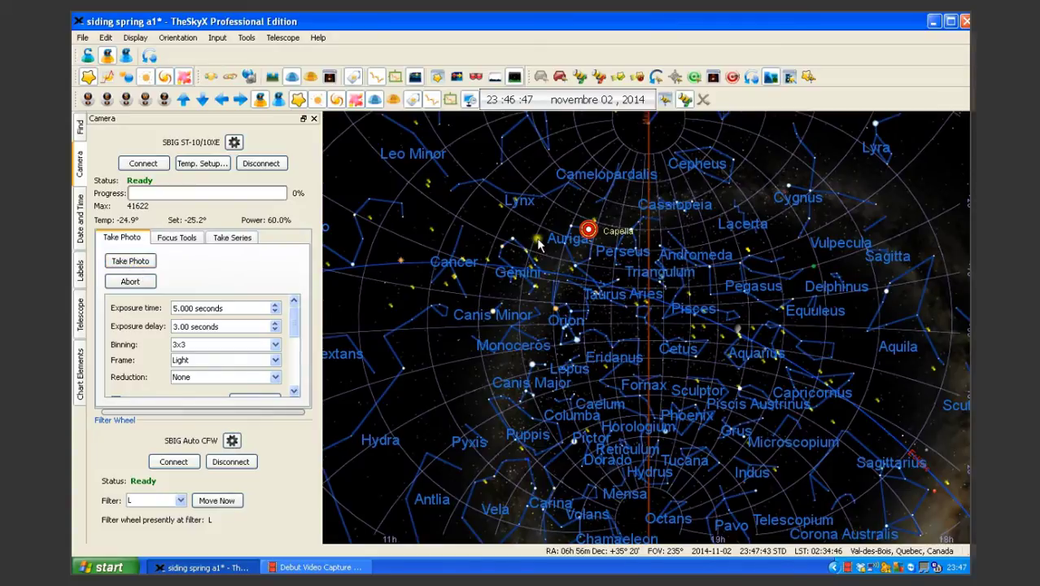
click(147, 266)
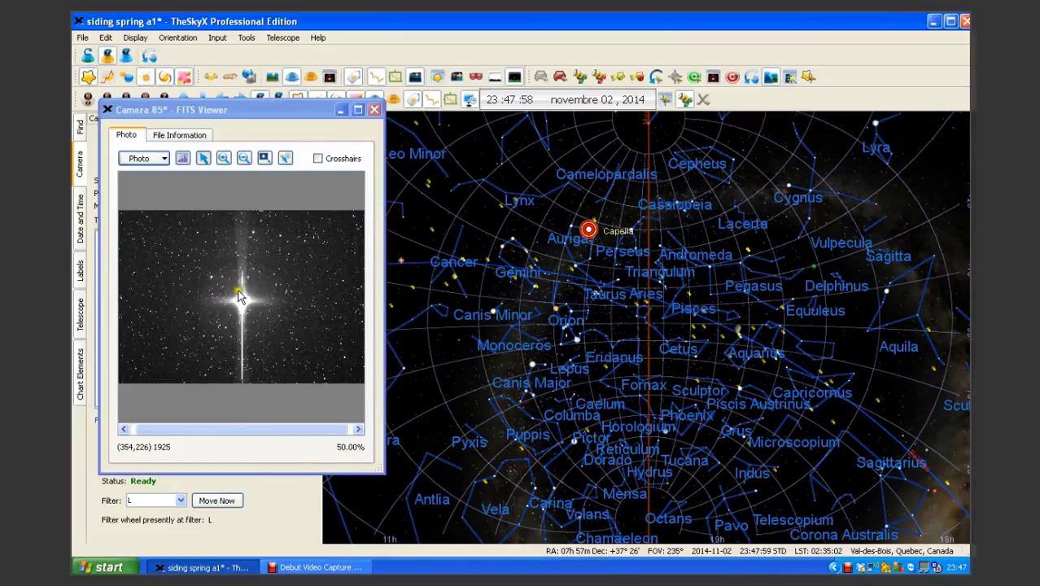
click(318, 159)
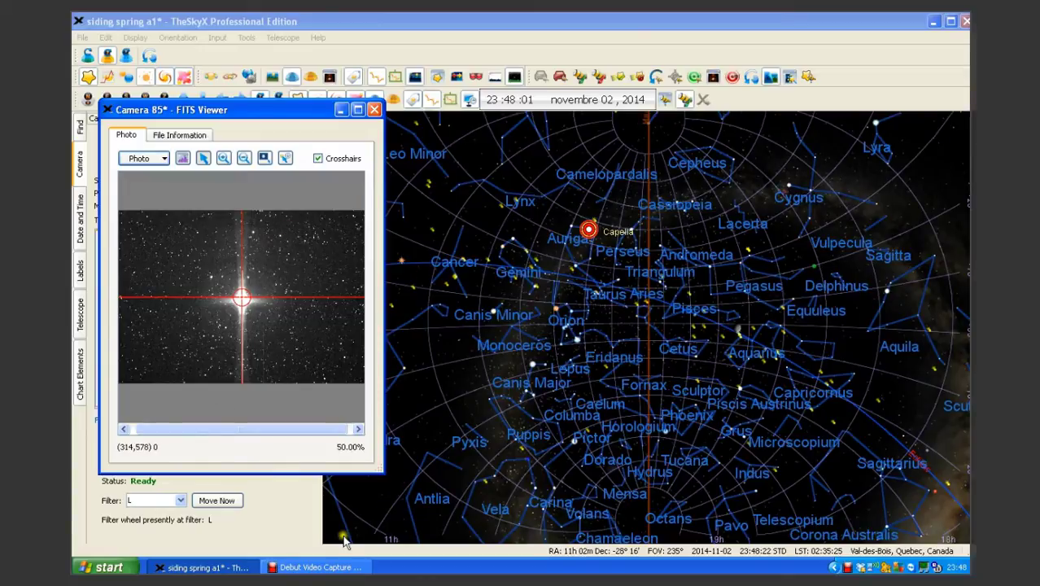
click(298, 519)
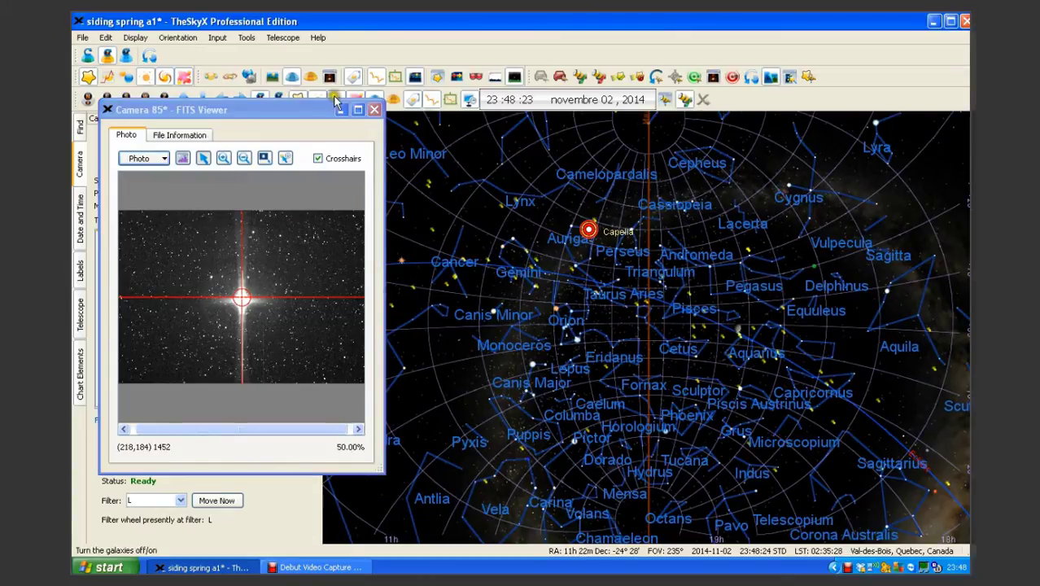
click(374, 109)
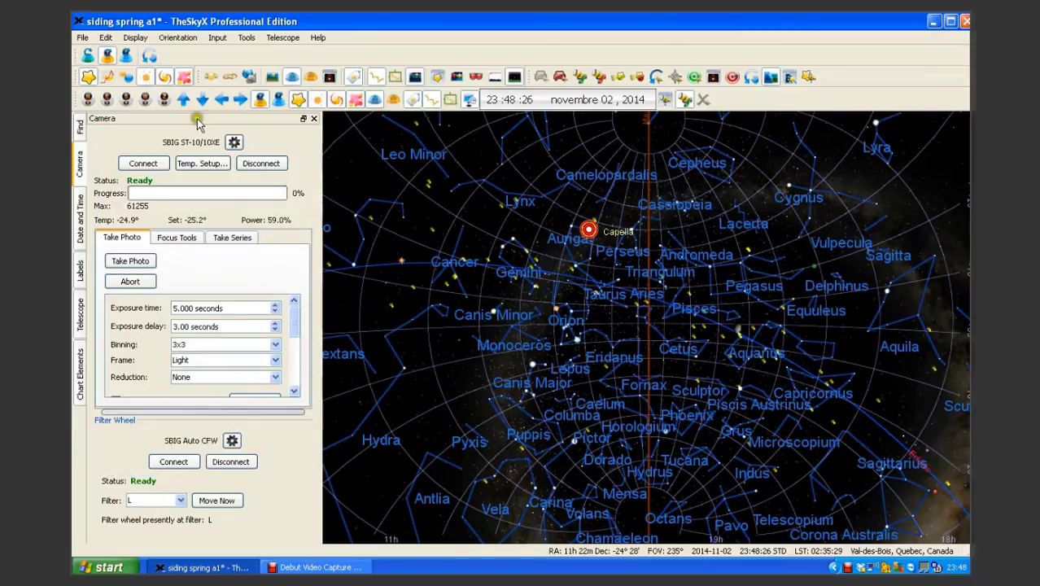
Step: Find the object m42 and slew the telescope to it
click(79, 126)
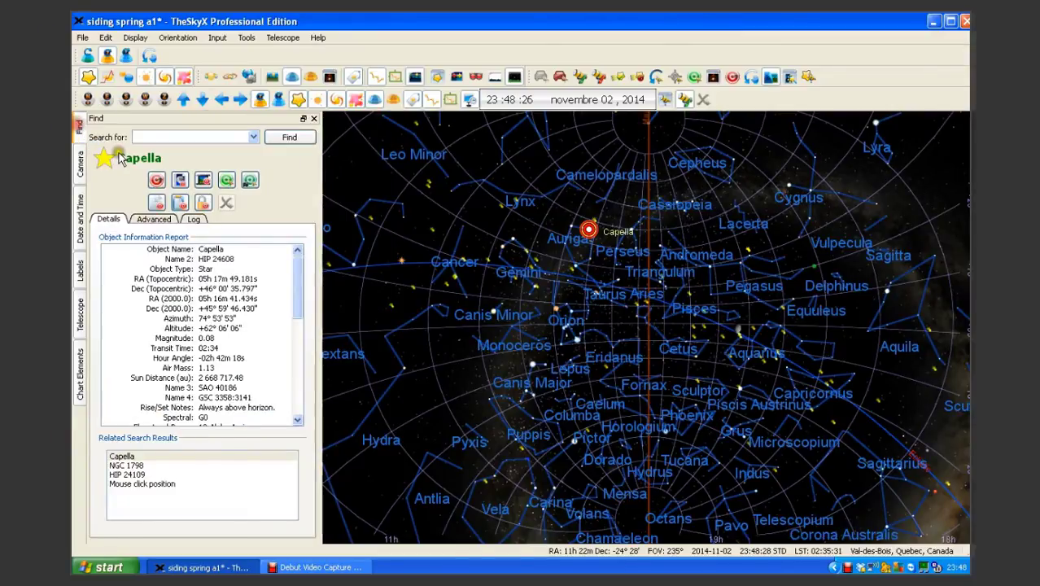
click(143, 136)
text(m)
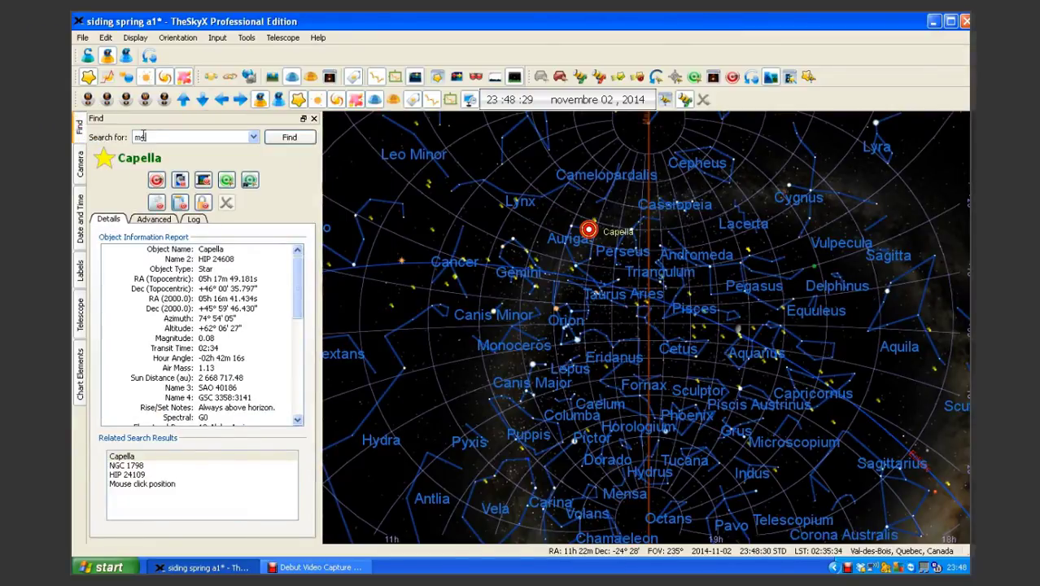
text(42)
click(290, 137)
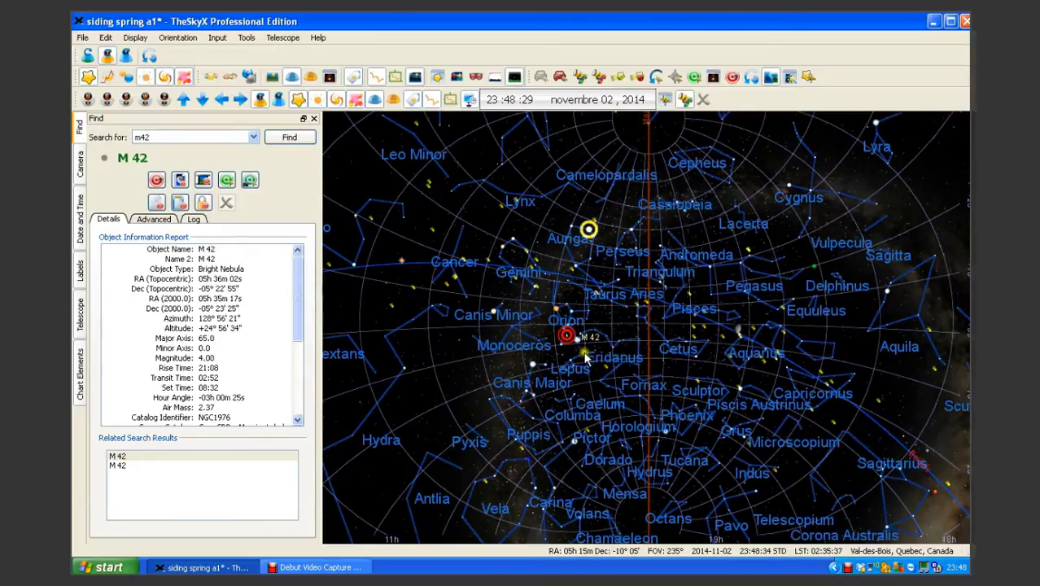
click(230, 180)
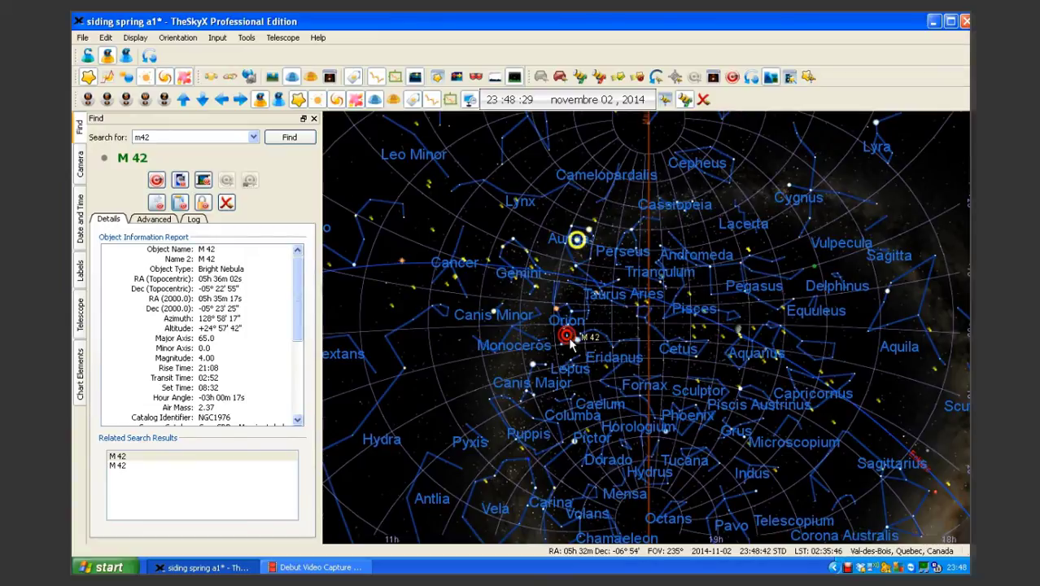
mouse_move(568, 346)
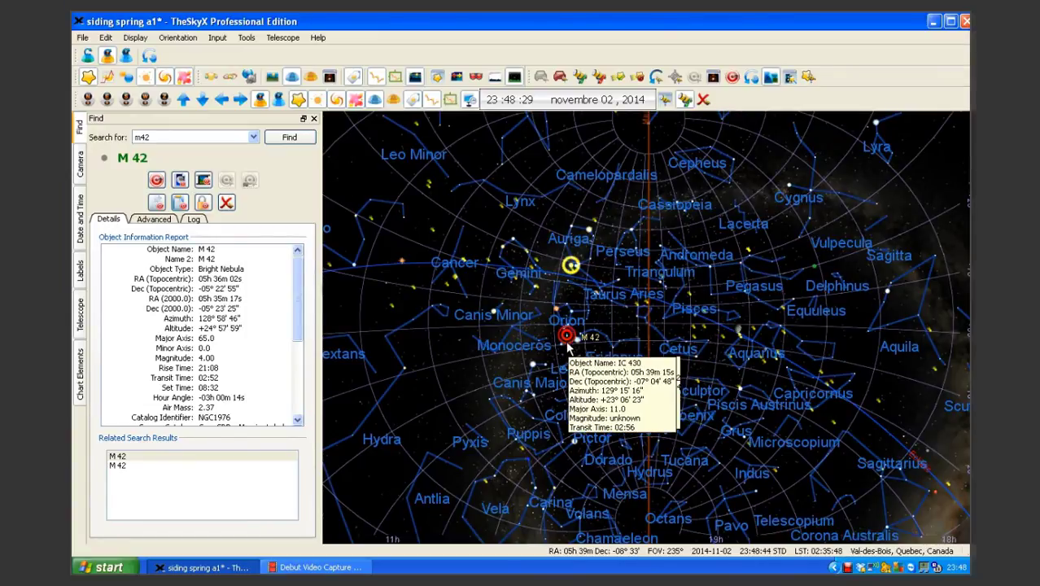
Step: Photograph M 42 once the slew has ended and check its centering against the crosshairs before closing the image
click(78, 311)
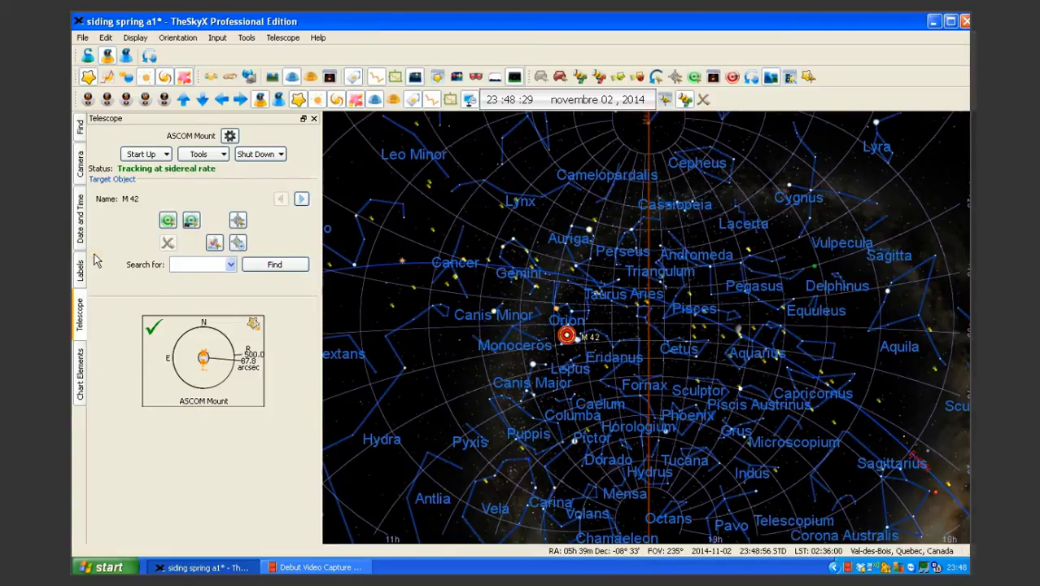
click(79, 164)
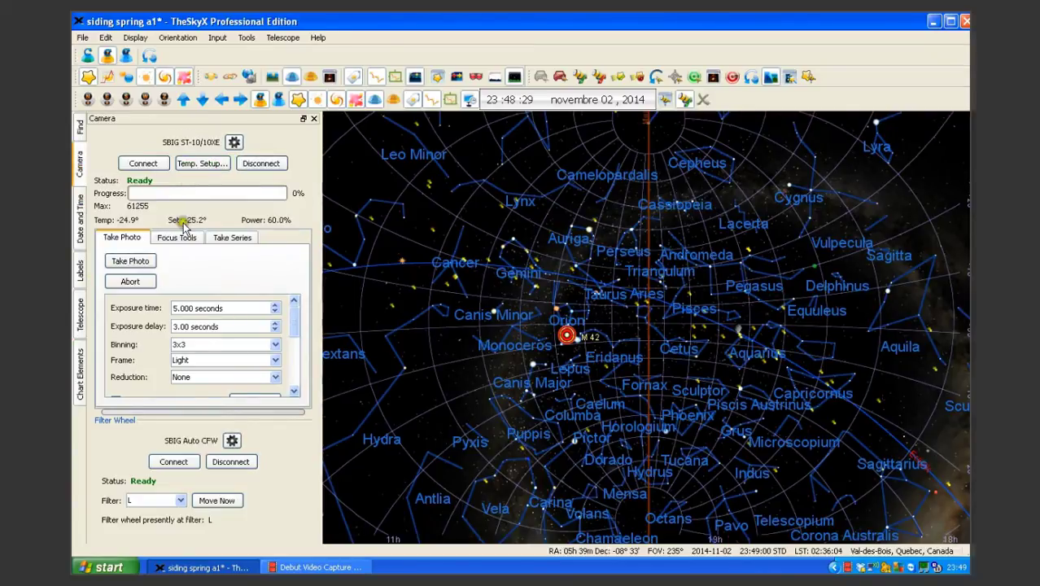
click(143, 260)
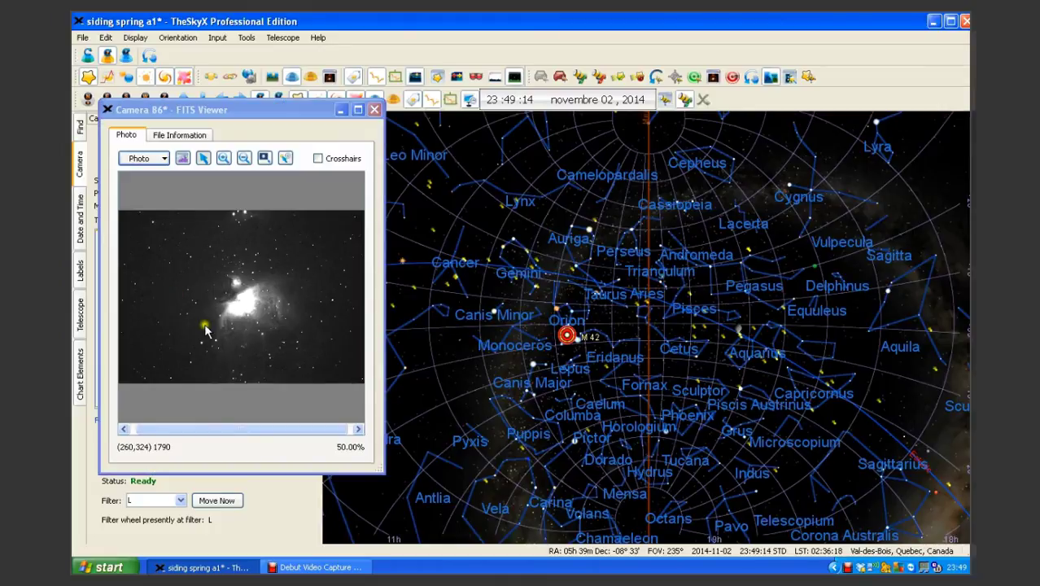
click(318, 160)
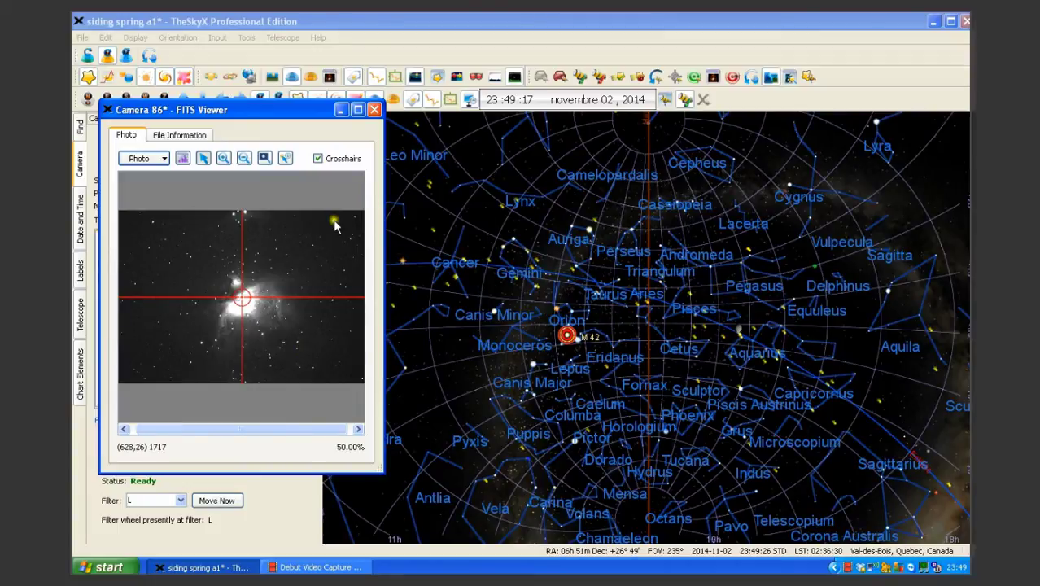
click(374, 110)
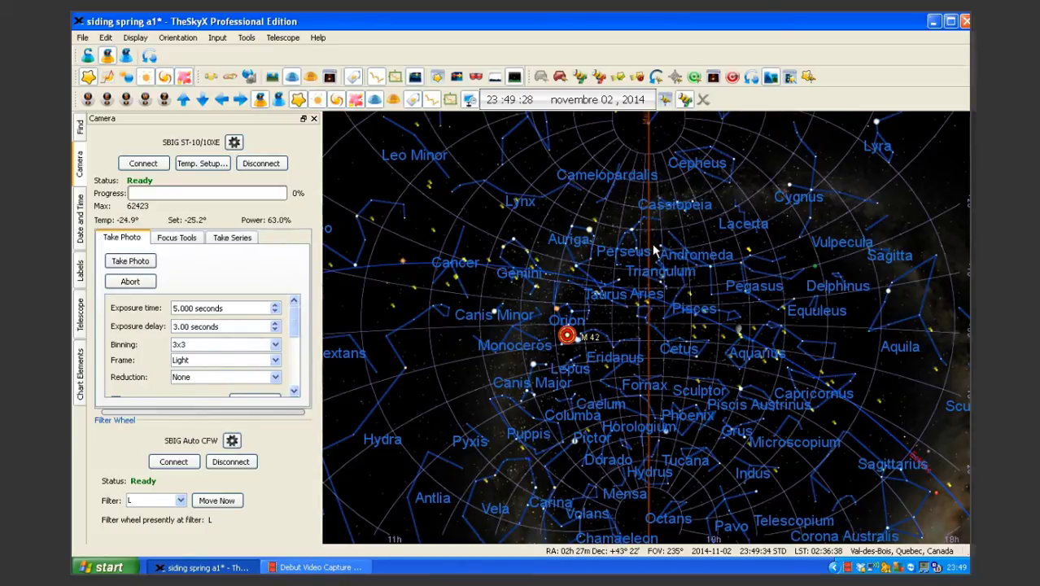
Step: Find the galaxy ngc891 and slew the telescope to it across the meridian
click(80, 127)
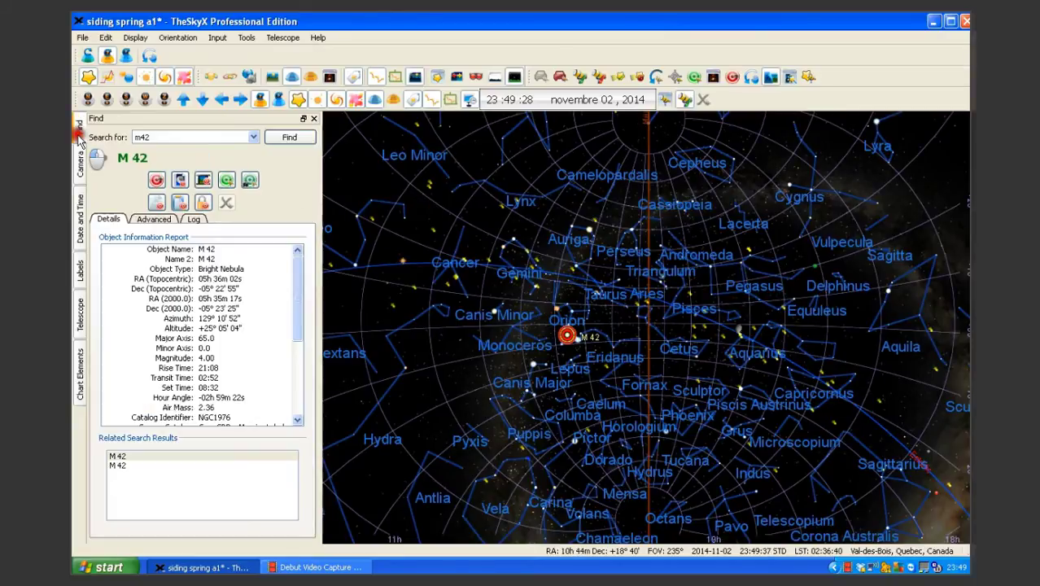
click(152, 136)
key(BackSpace)
key(BackSpace)
key(BackSpace)
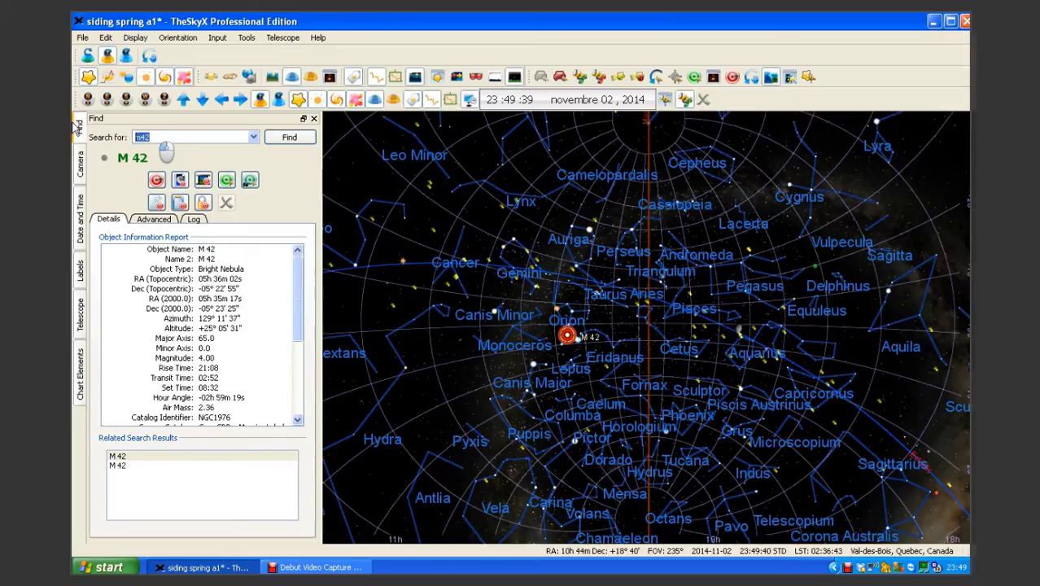
text(ngc891)
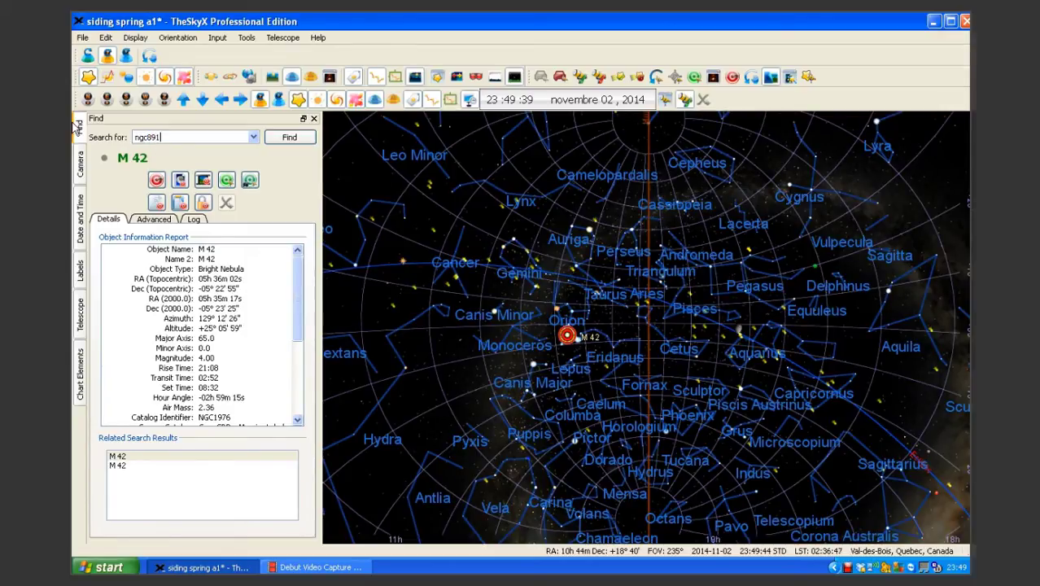
click(287, 138)
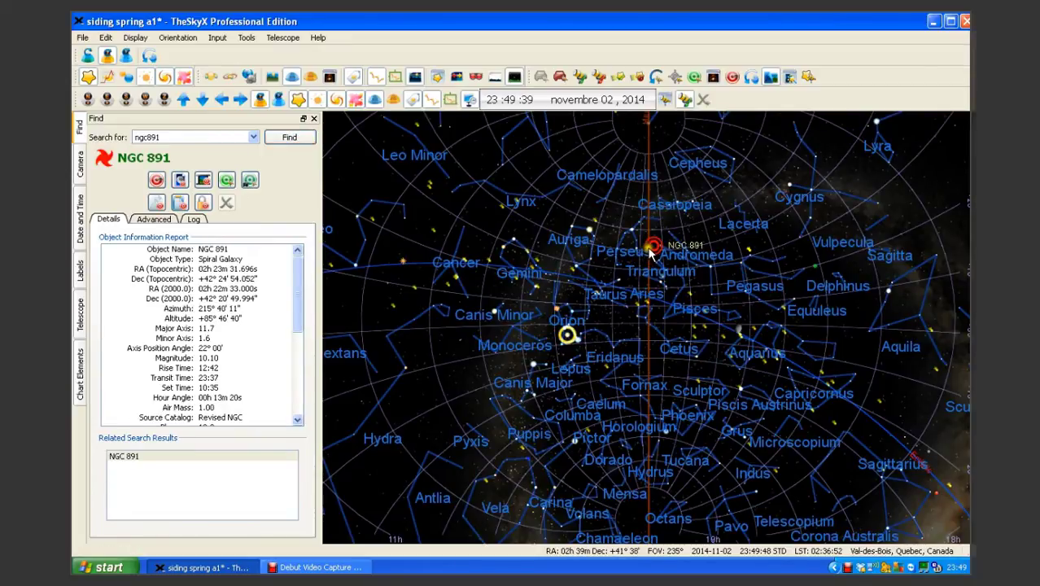
click(228, 180)
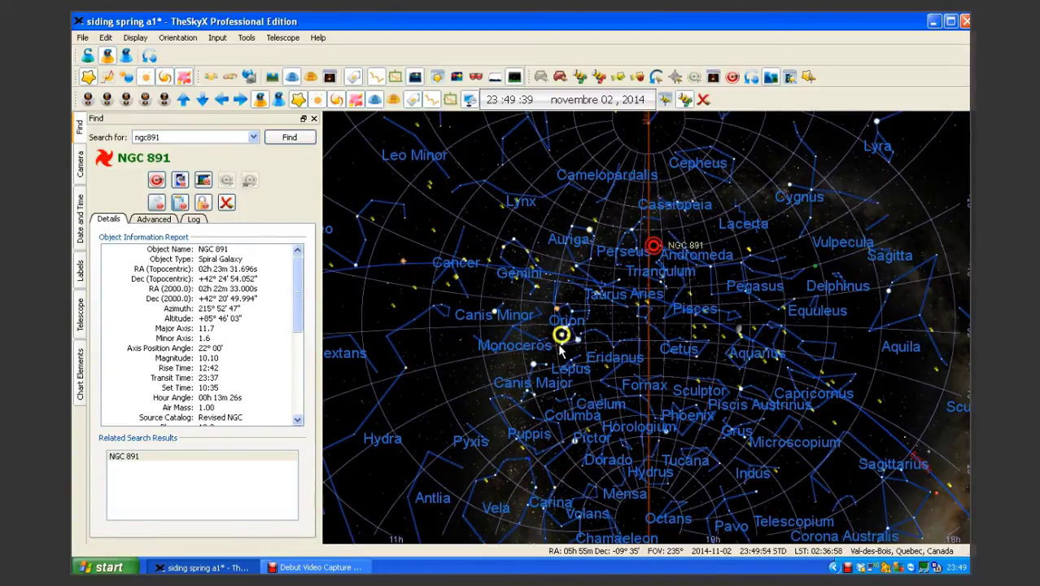
mouse_move(560, 346)
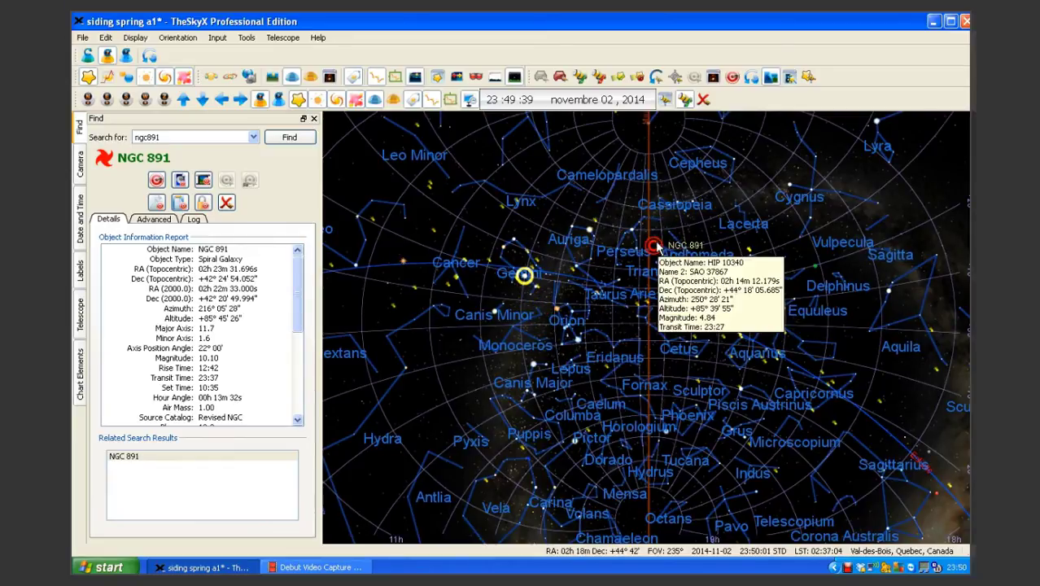
mouse_move(546, 368)
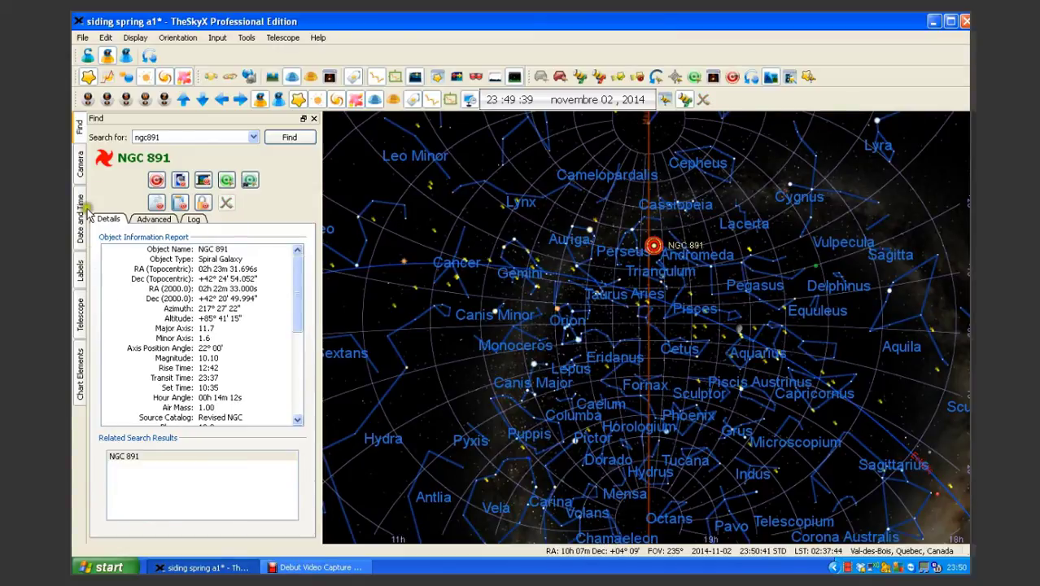
Step: Photograph NGC 891 with the current camera settings and overlay crosshairs on the image
click(80, 170)
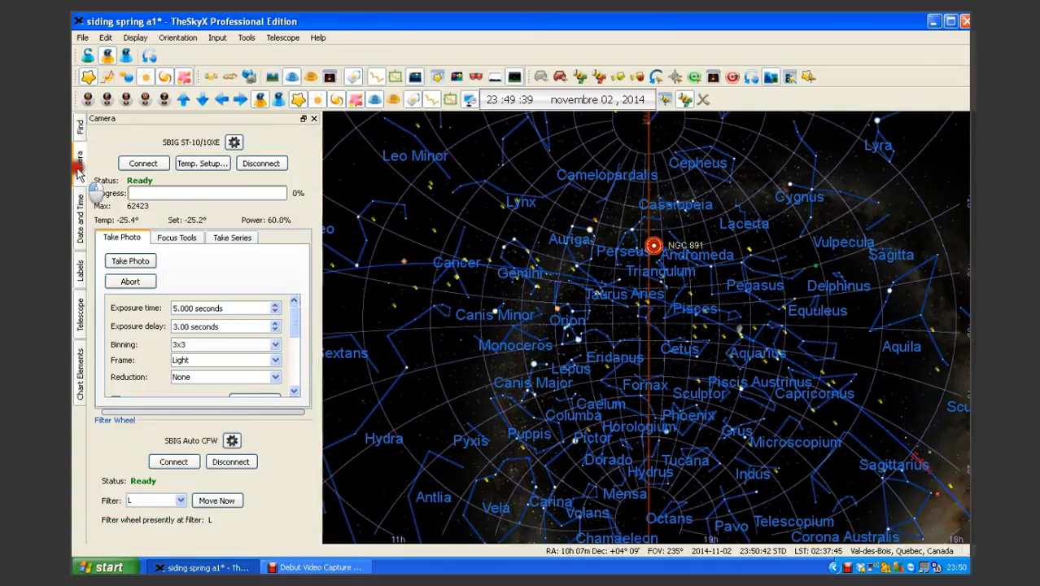
click(132, 261)
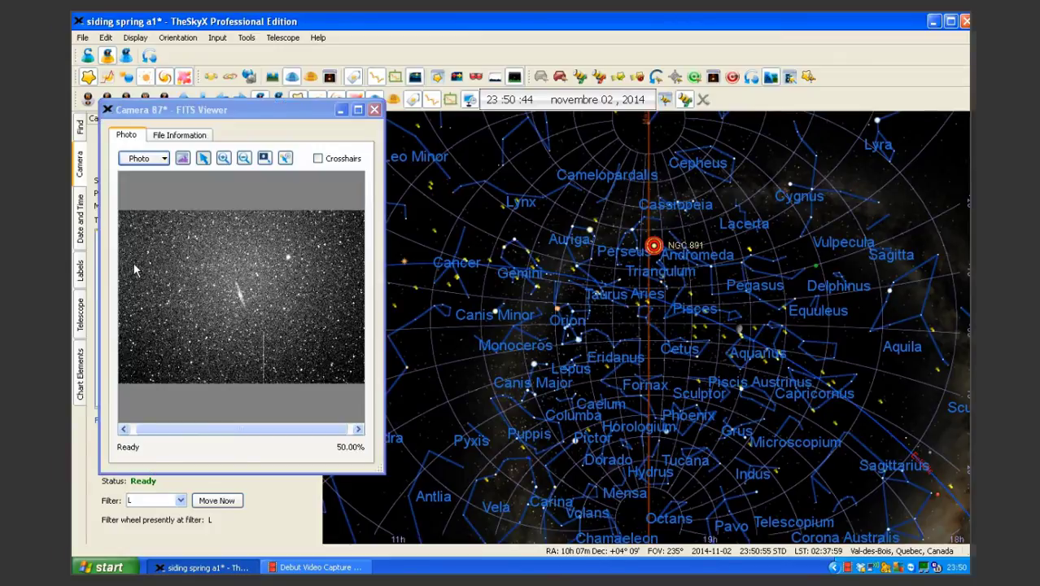
click(244, 306)
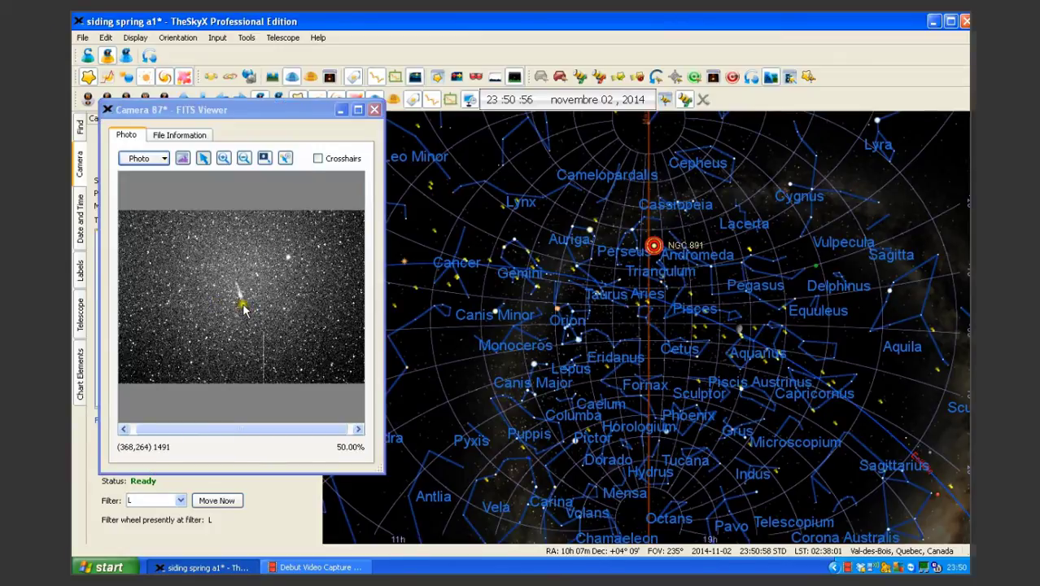
click(318, 159)
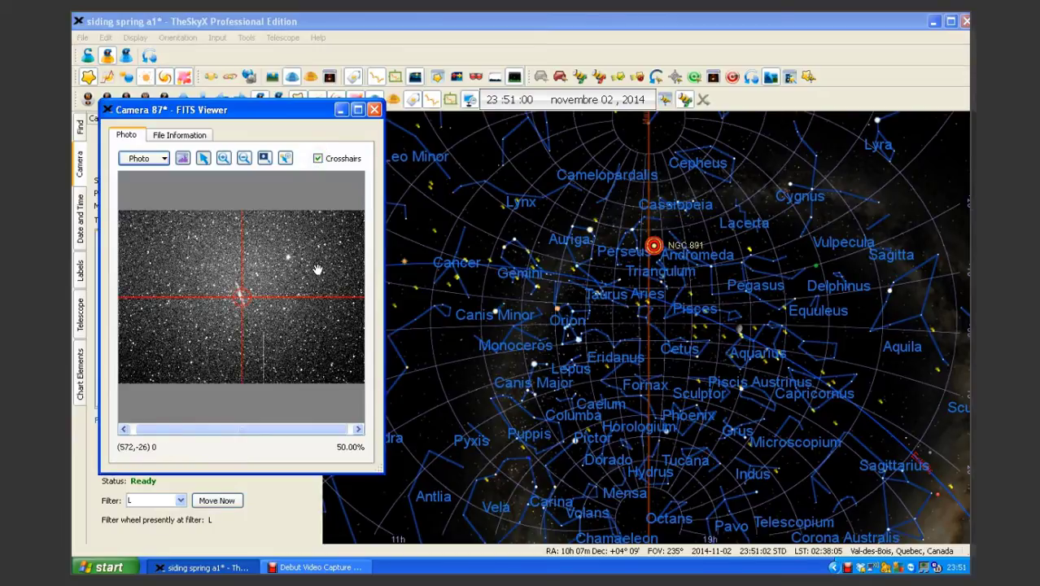
click(253, 312)
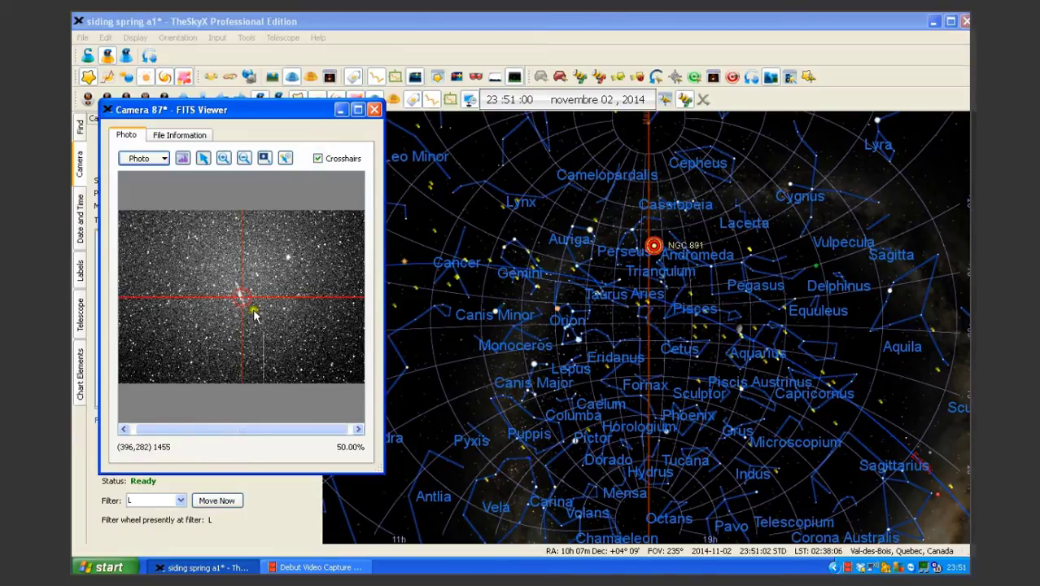
Step: Magnify the NGC 891 photo to 200% around the galaxy and examine its centering on the crosshairs
click(225, 159)
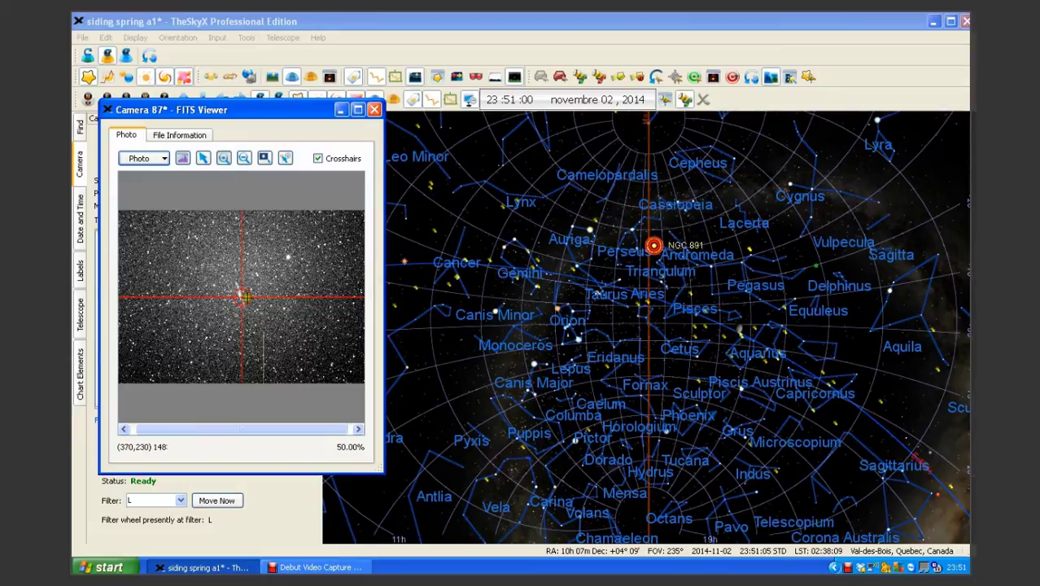
click(248, 326)
click(241, 303)
click(246, 306)
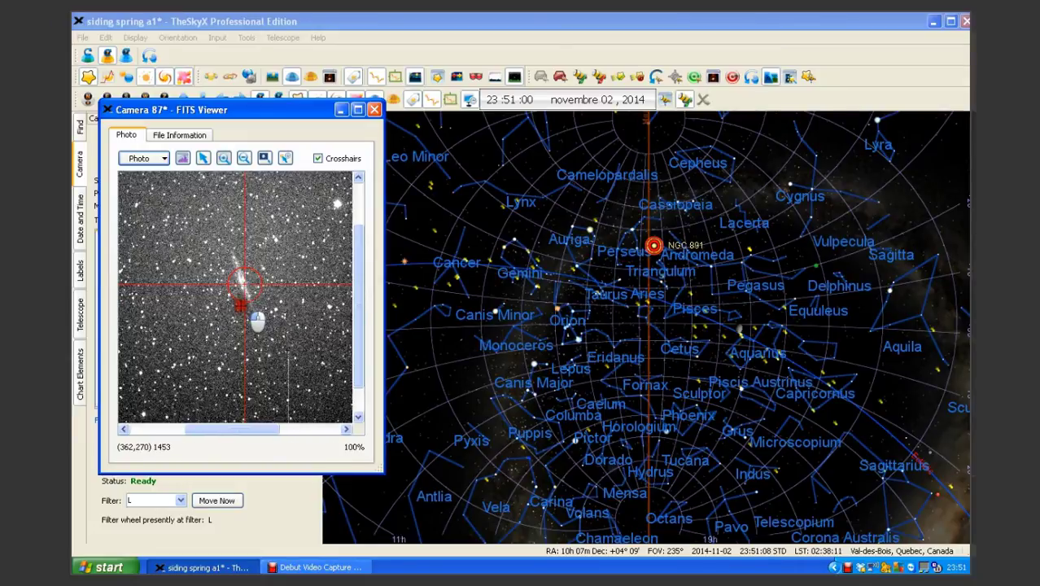
click(256, 320)
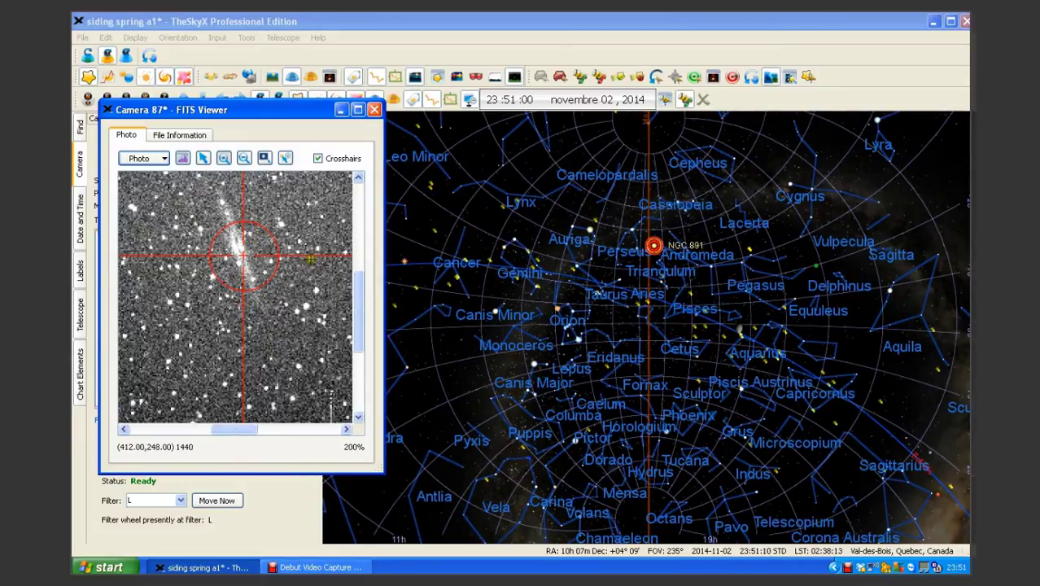
click(358, 178)
click(358, 178)
click(358, 177)
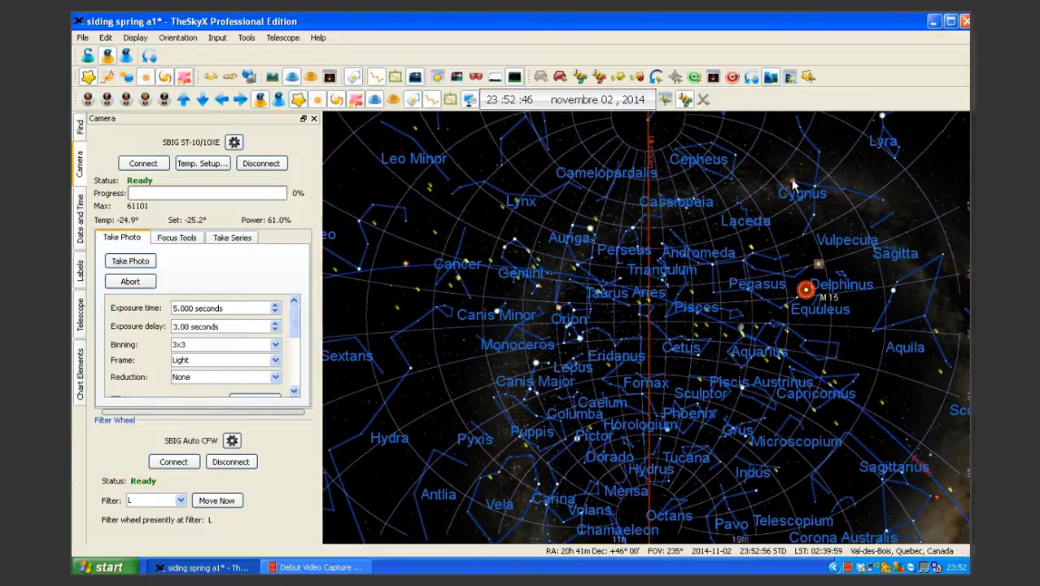
Step: Select the star Deneb in Cygnus on the sky chart and slew the telescope to it
click(793, 183)
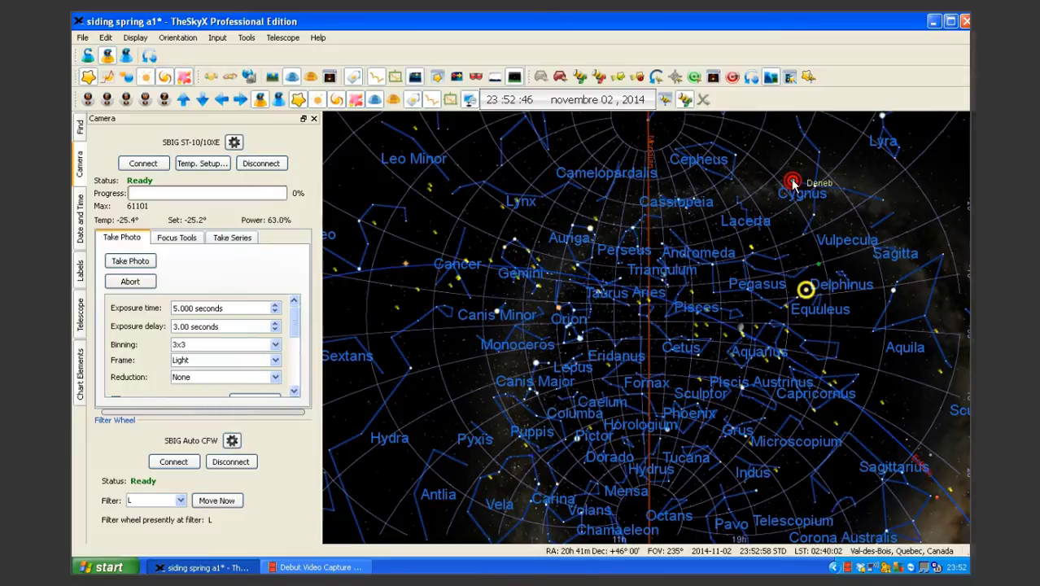
click(79, 126)
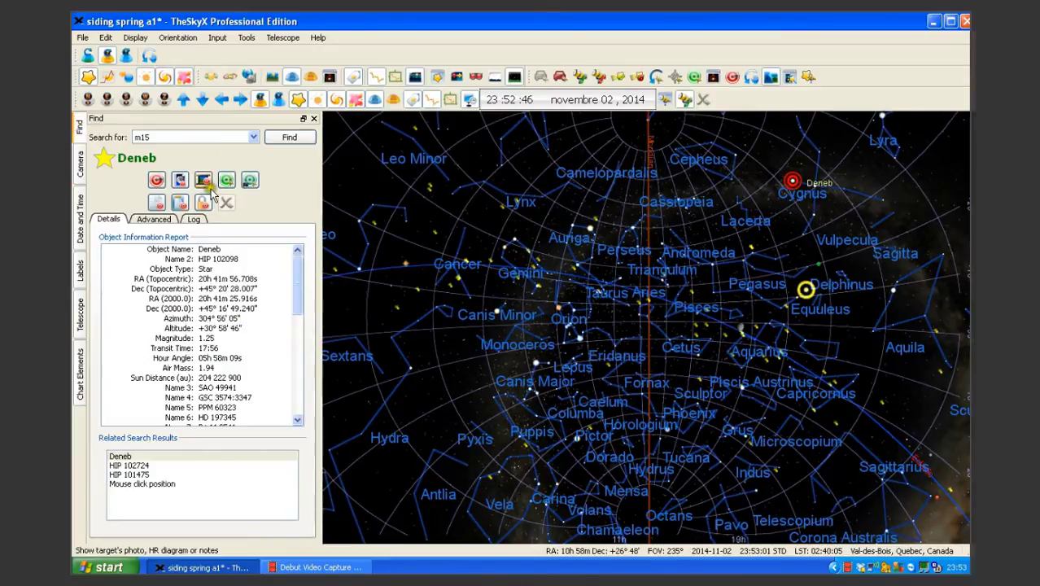
click(227, 181)
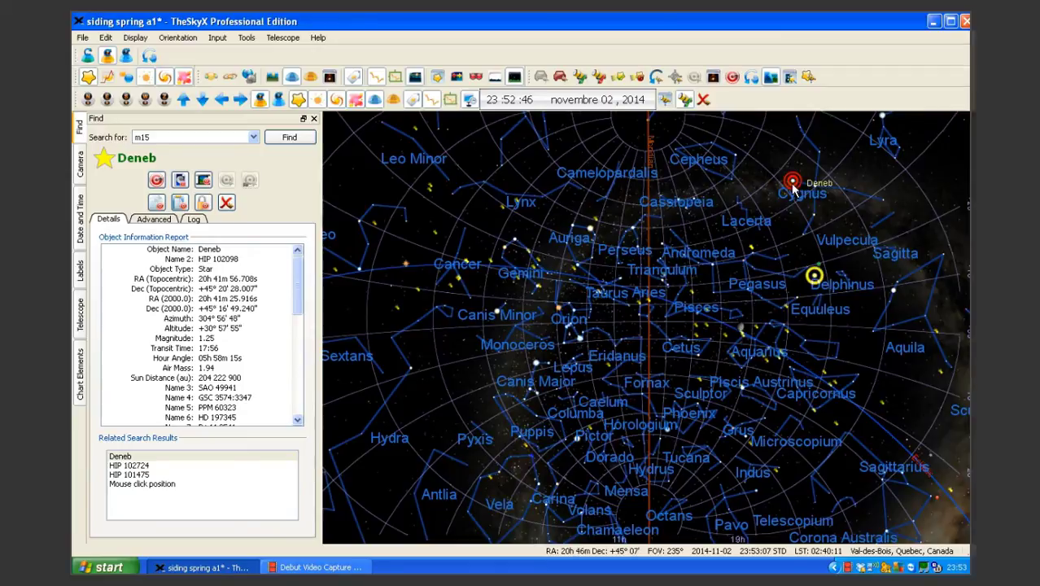
mouse_move(793, 189)
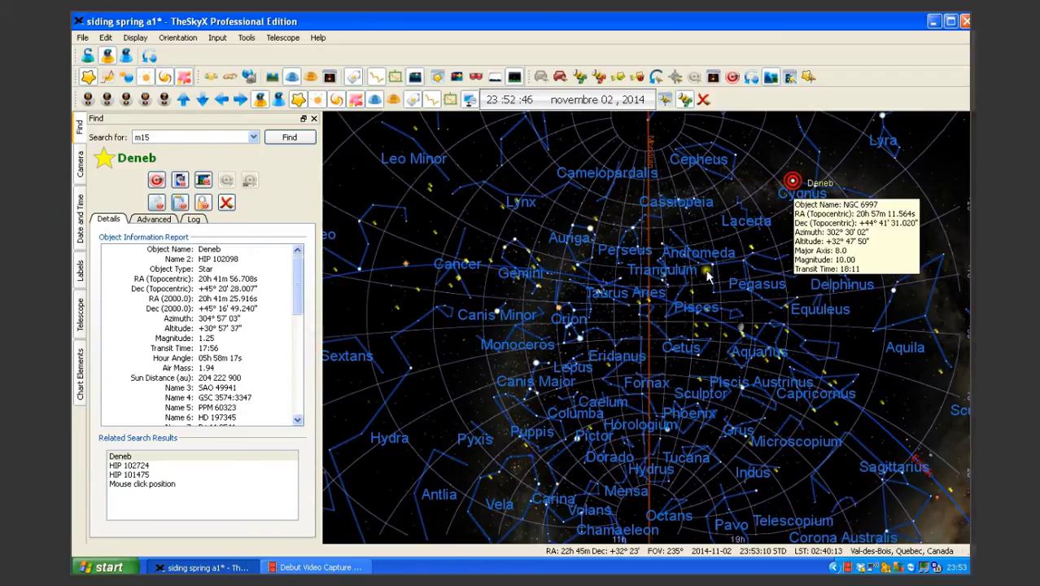
click(282, 476)
click(282, 476)
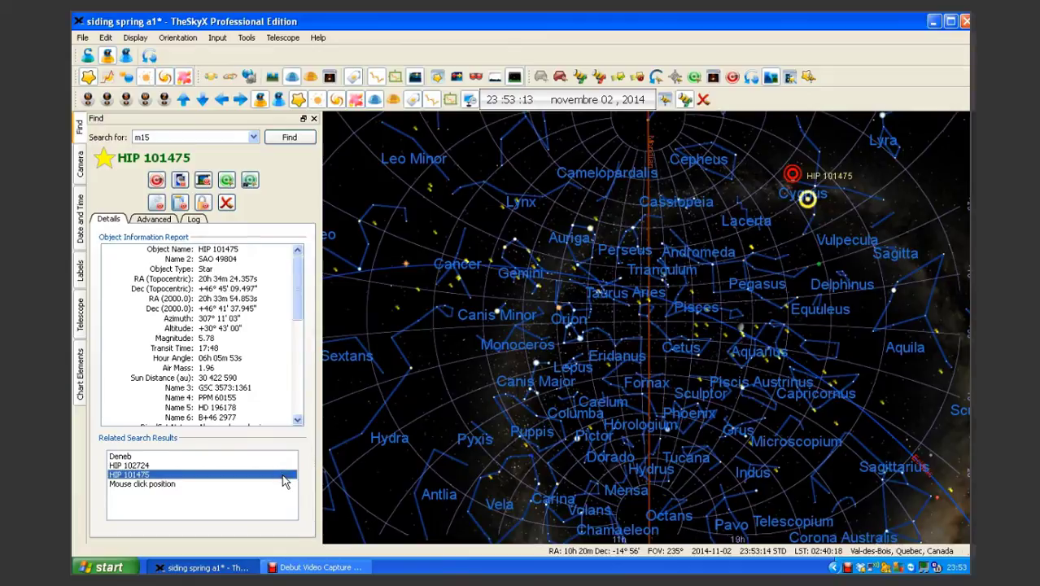
Step: Photograph Deneb once the slew has ended and check its centering against the crosshairs before closing the image
click(79, 168)
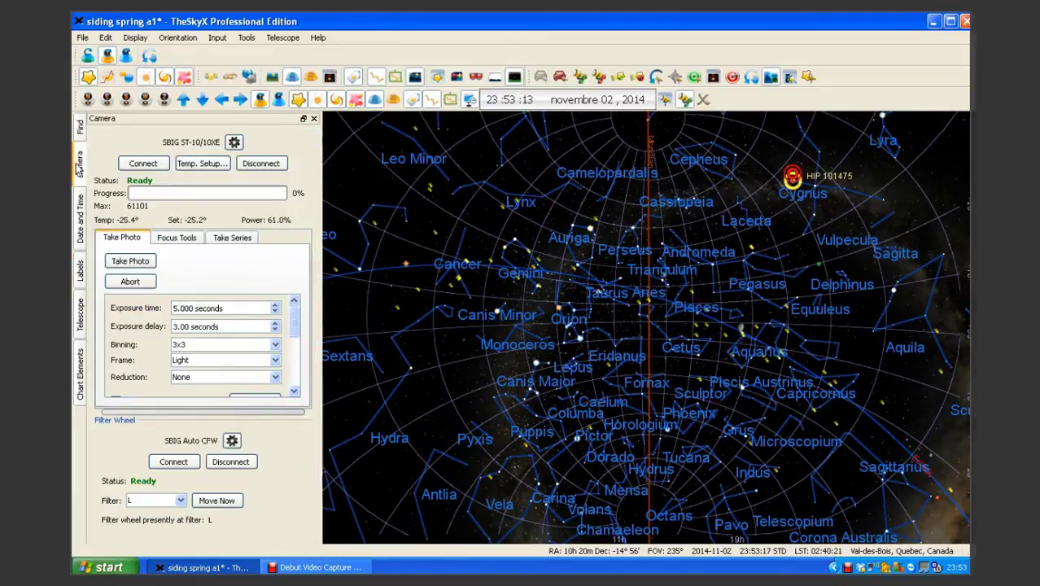
click(148, 263)
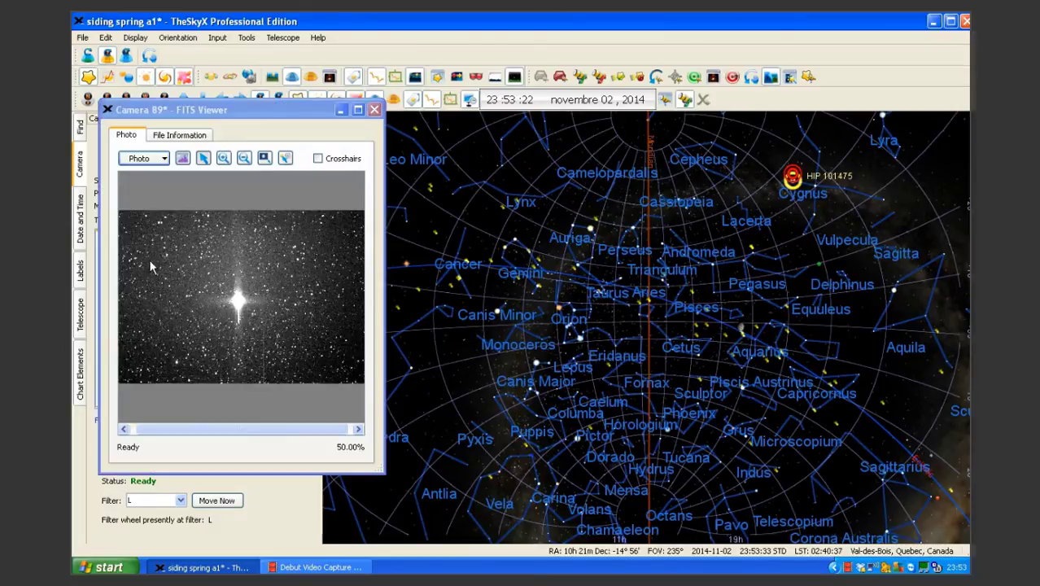
click(318, 158)
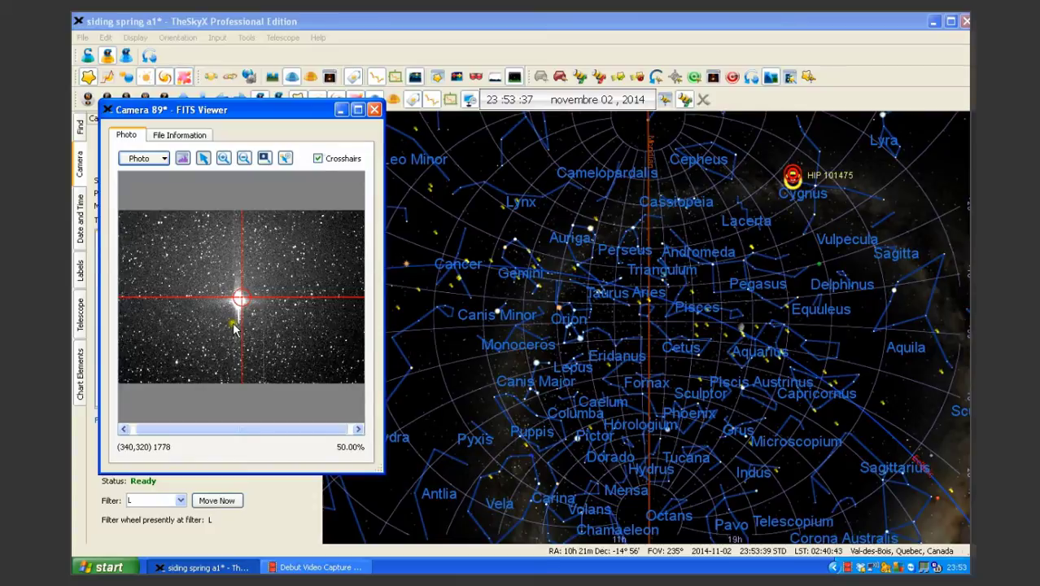
click(373, 110)
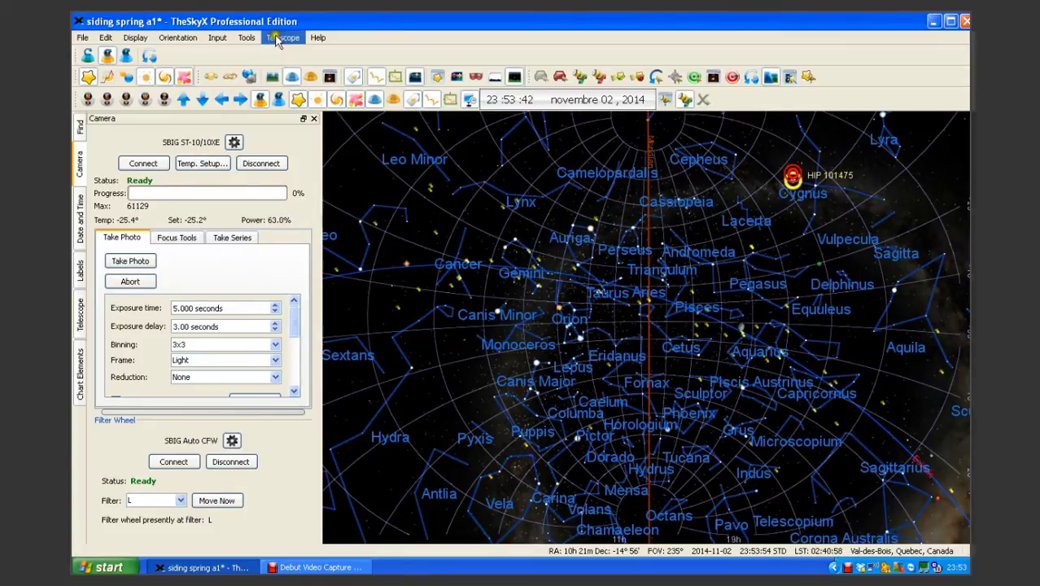
Step: Open the TPoint Add On and save its current settings under the file name televue
click(281, 38)
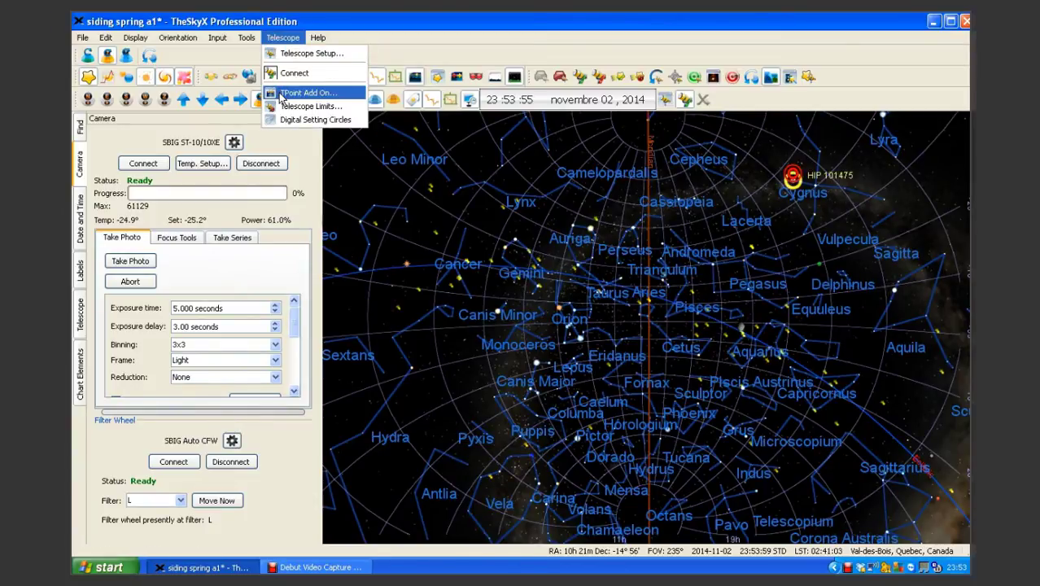
click(308, 93)
click(402, 264)
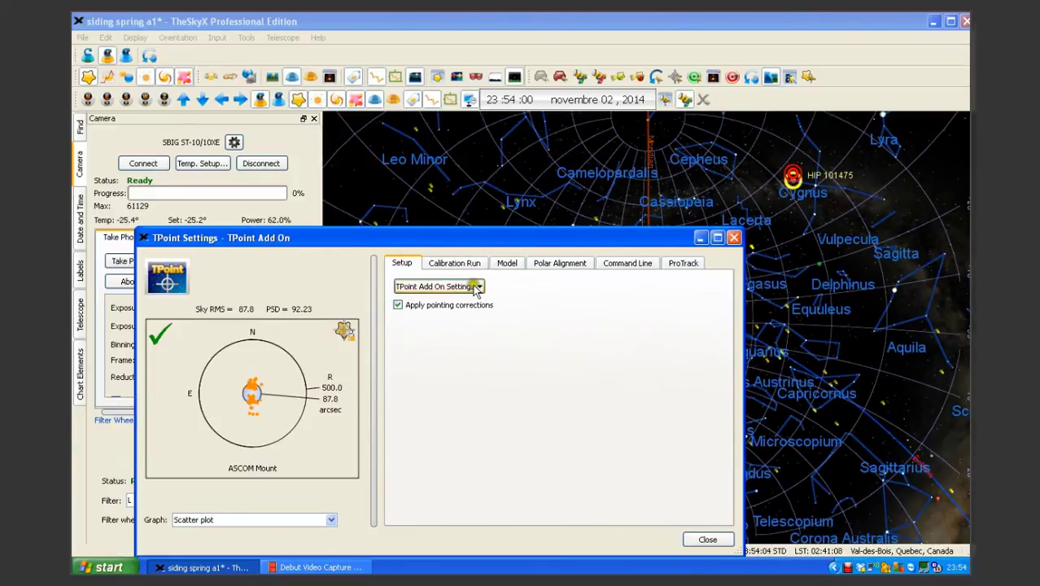
click(480, 288)
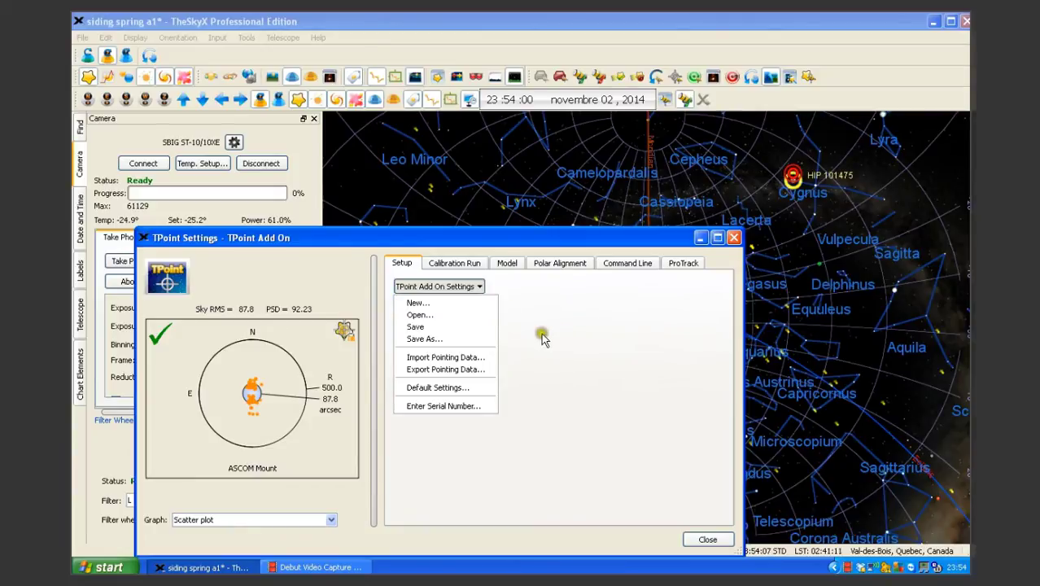
click(522, 399)
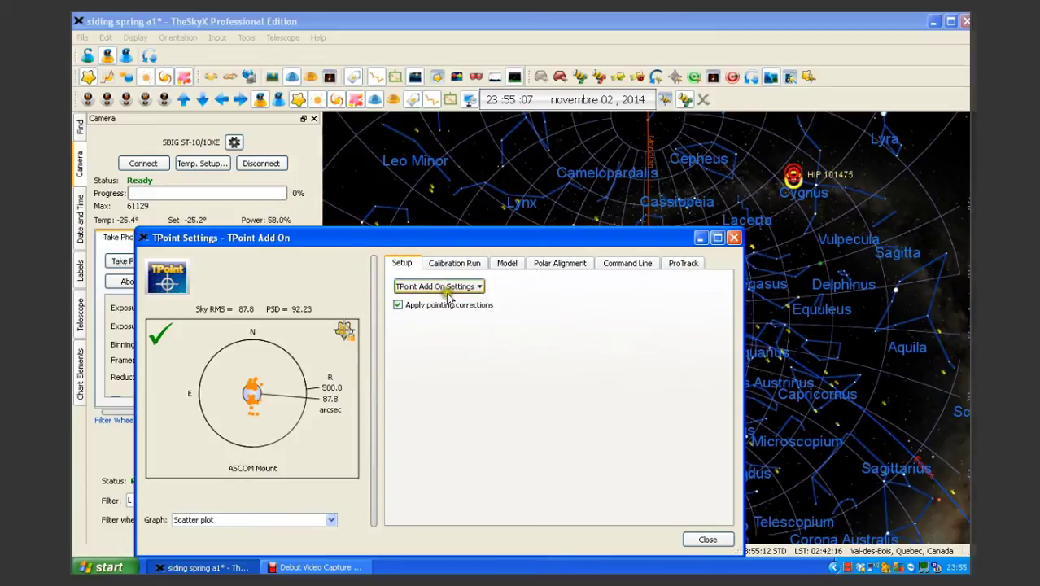
click(481, 289)
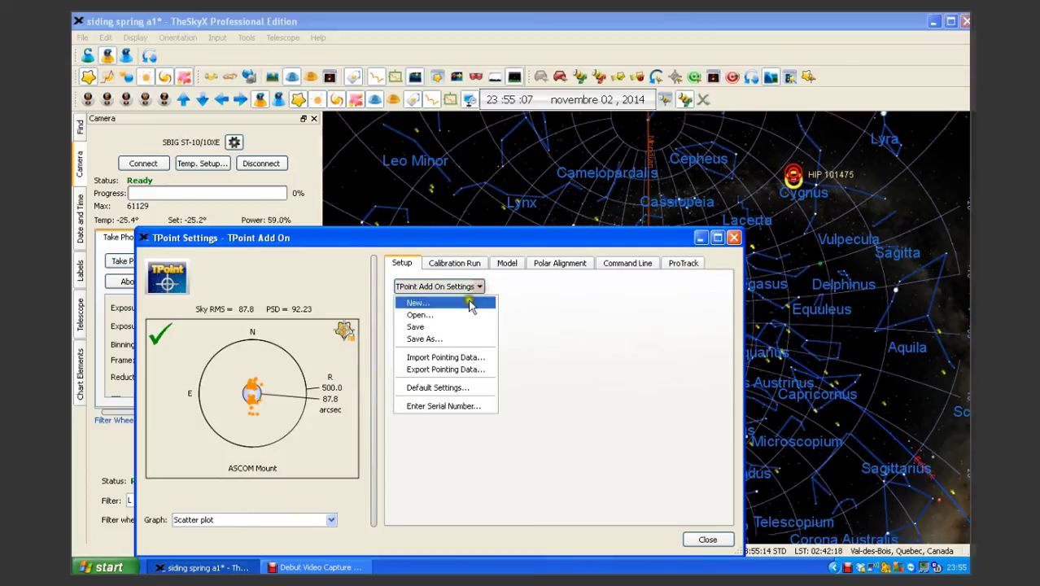
click(430, 339)
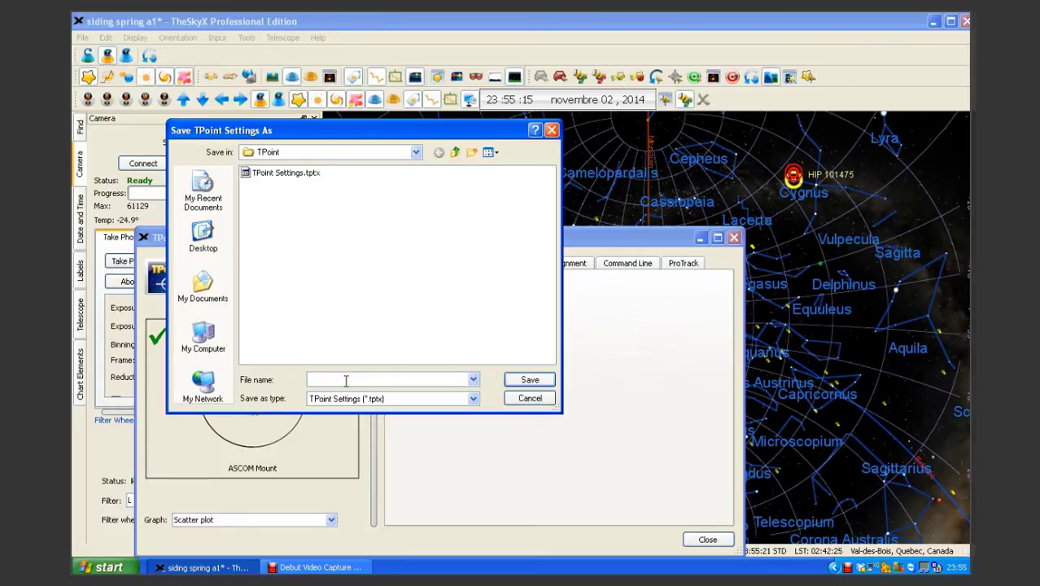
text(levu)
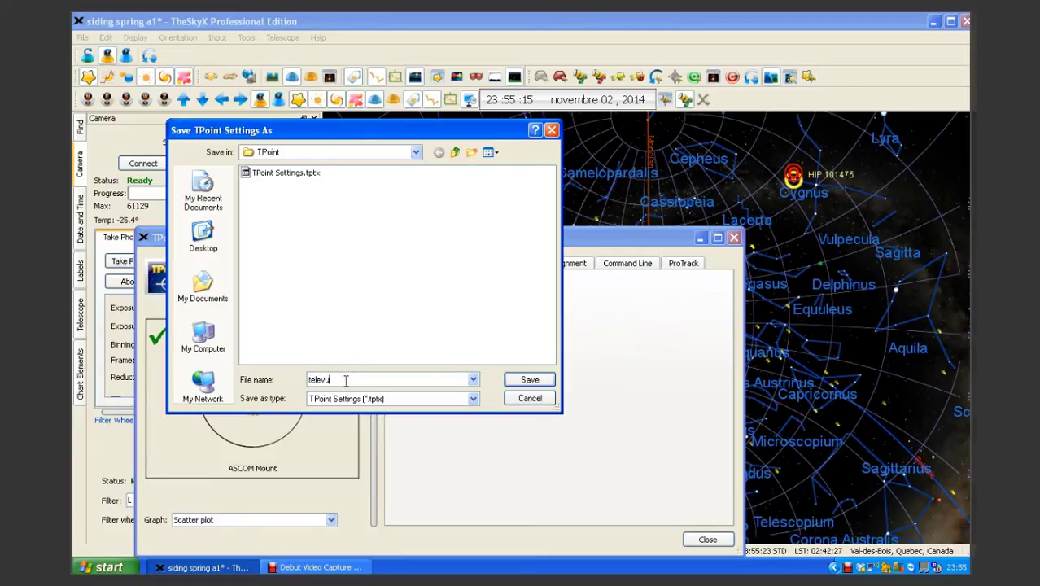
text(e)
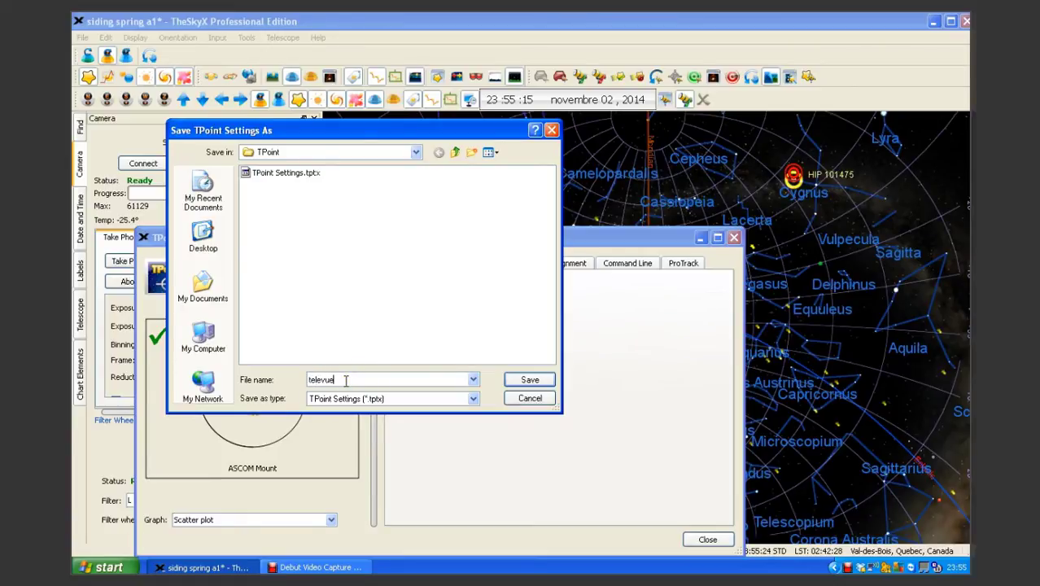
click(547, 380)
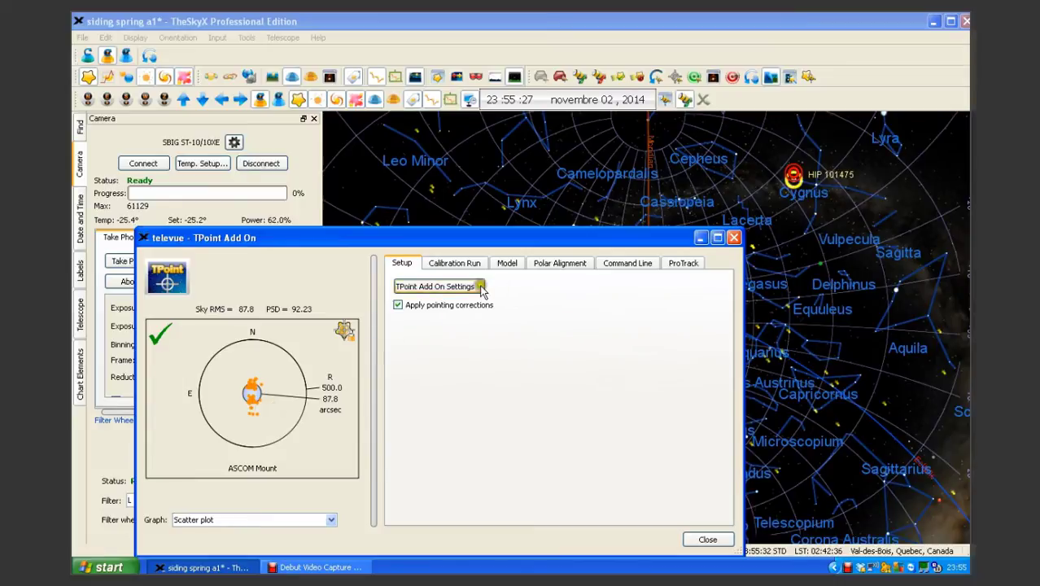
Step: Load the saved TPoint settings file televue.tptx
click(479, 287)
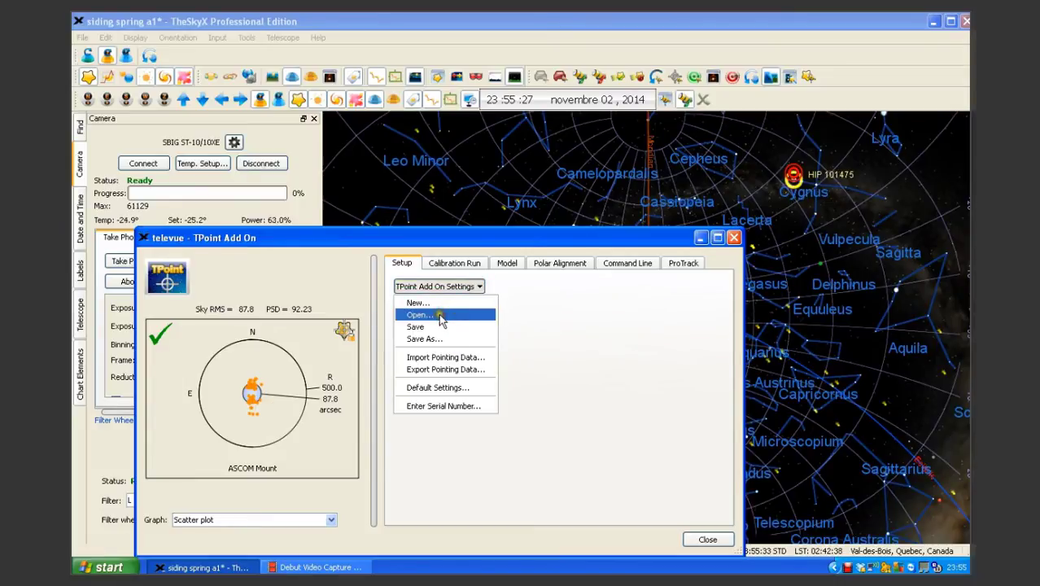
click(440, 317)
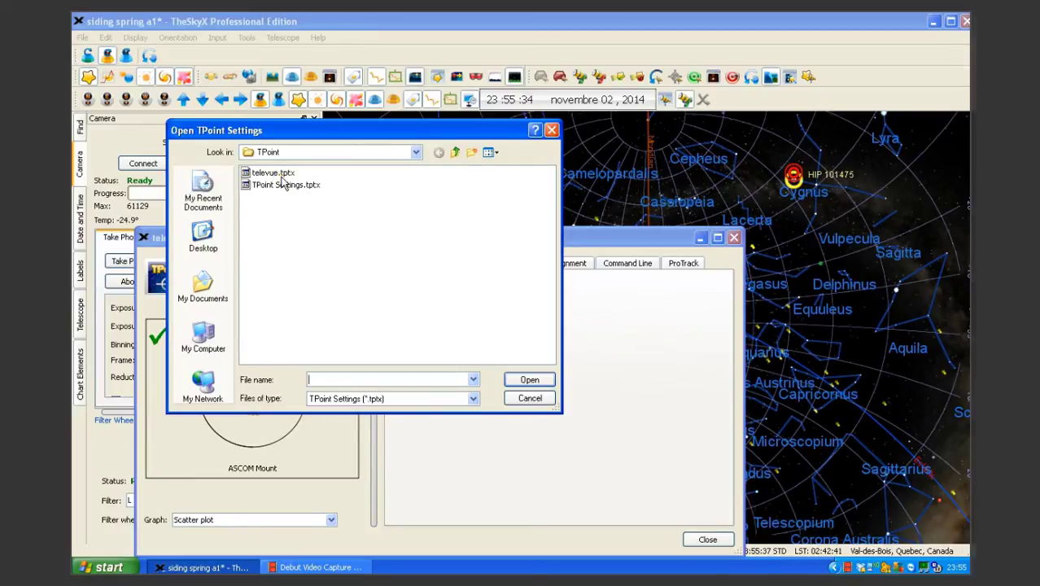
click(278, 174)
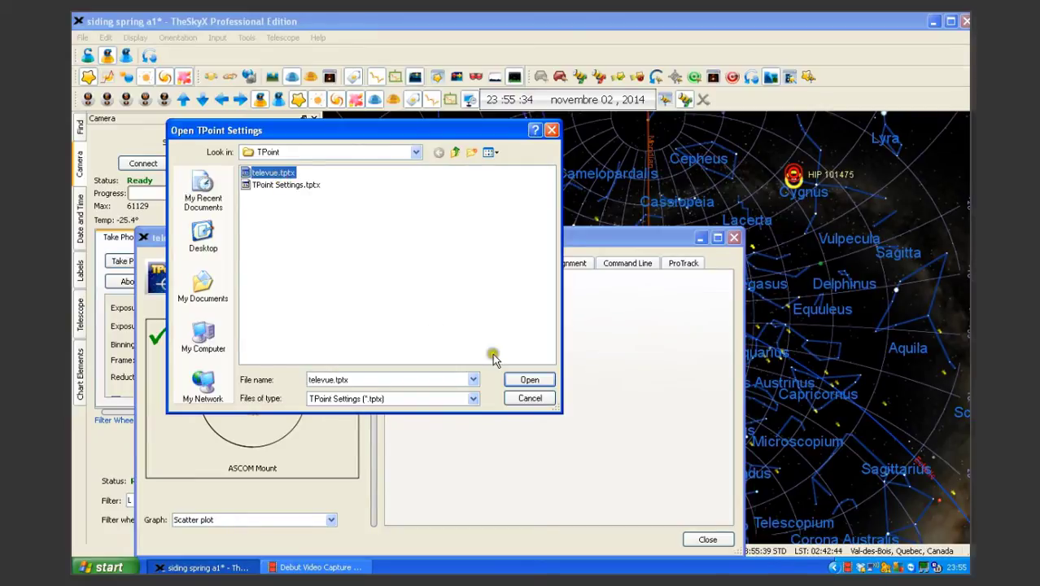
click(527, 383)
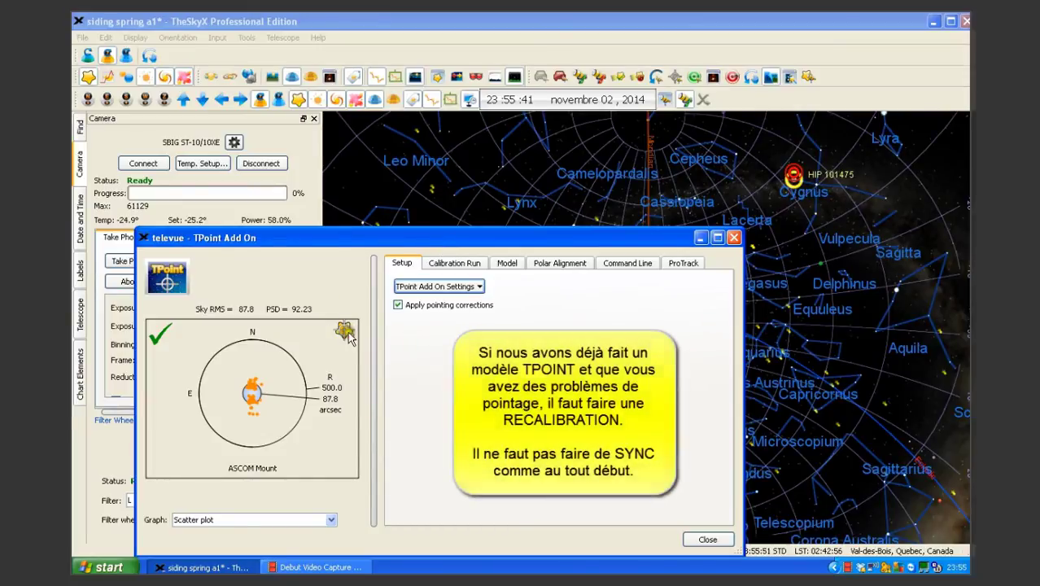
Step: Reduce the automated pointing calibration run to 16 targets for a recalibration, after reviewing its Image Link settings
click(444, 264)
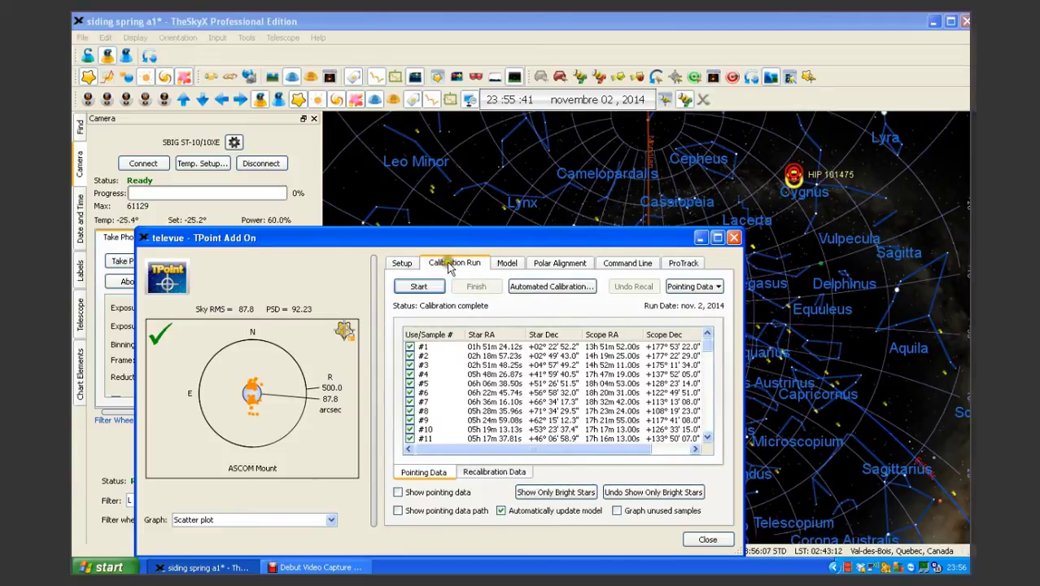
click(484, 475)
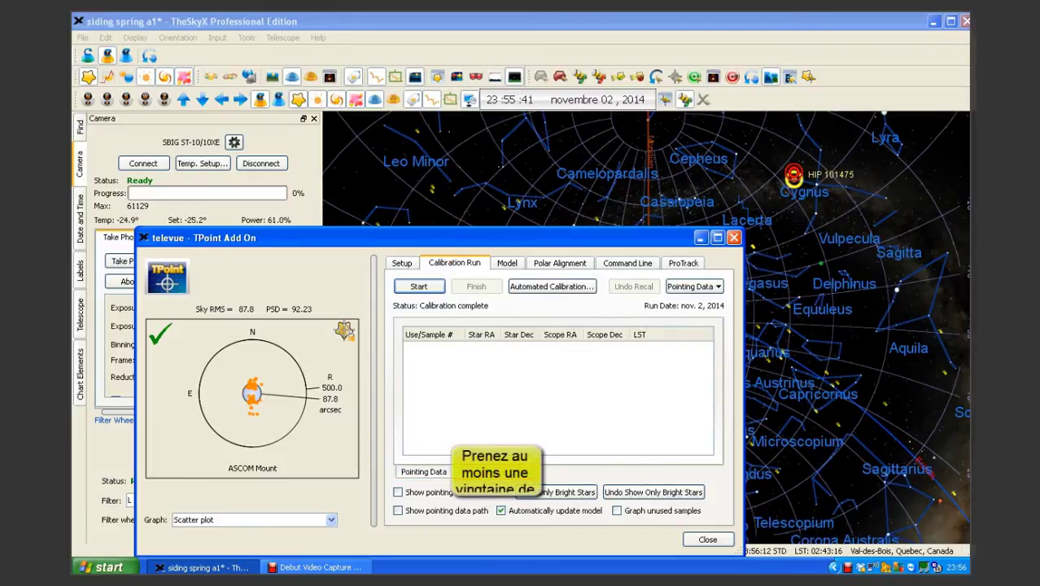
click(521, 290)
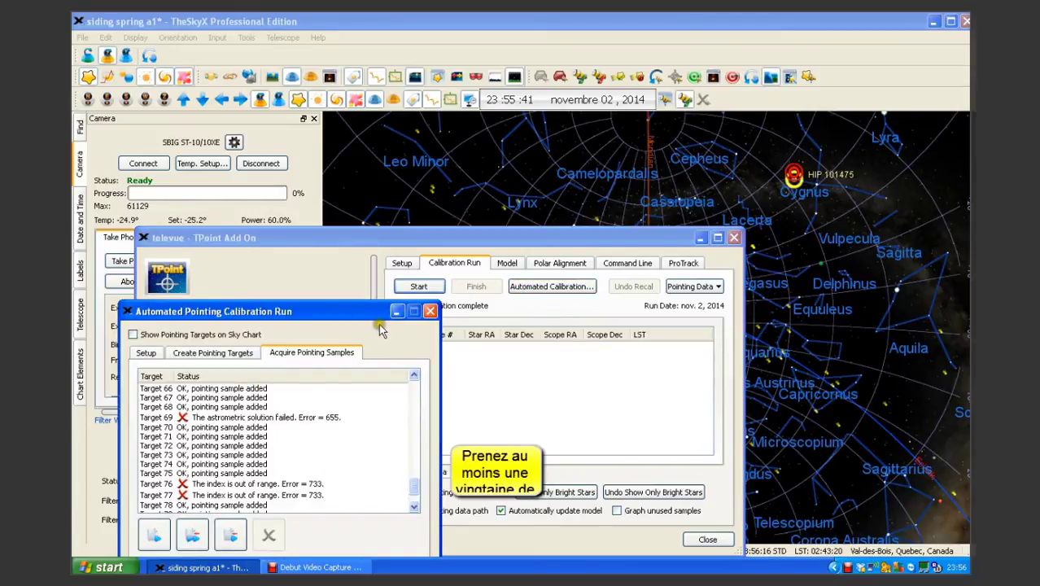
click(346, 314)
drag(346, 314, 479, 281)
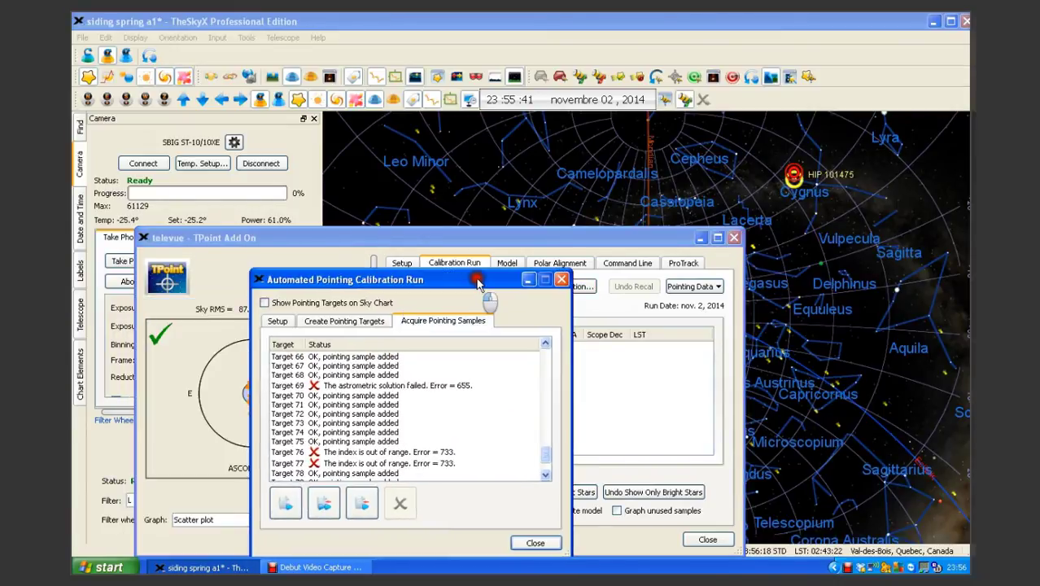
click(271, 322)
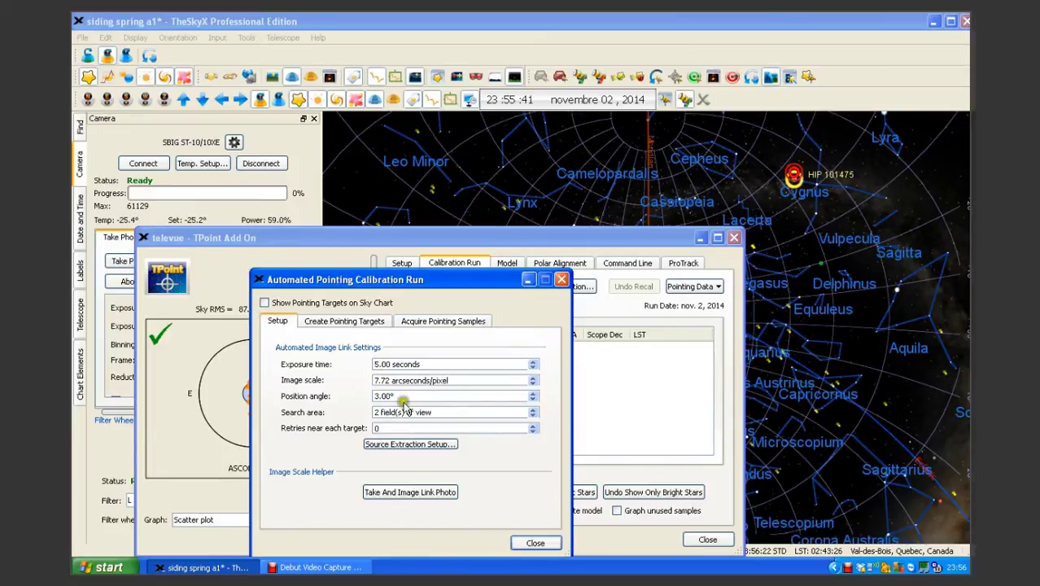
click(347, 322)
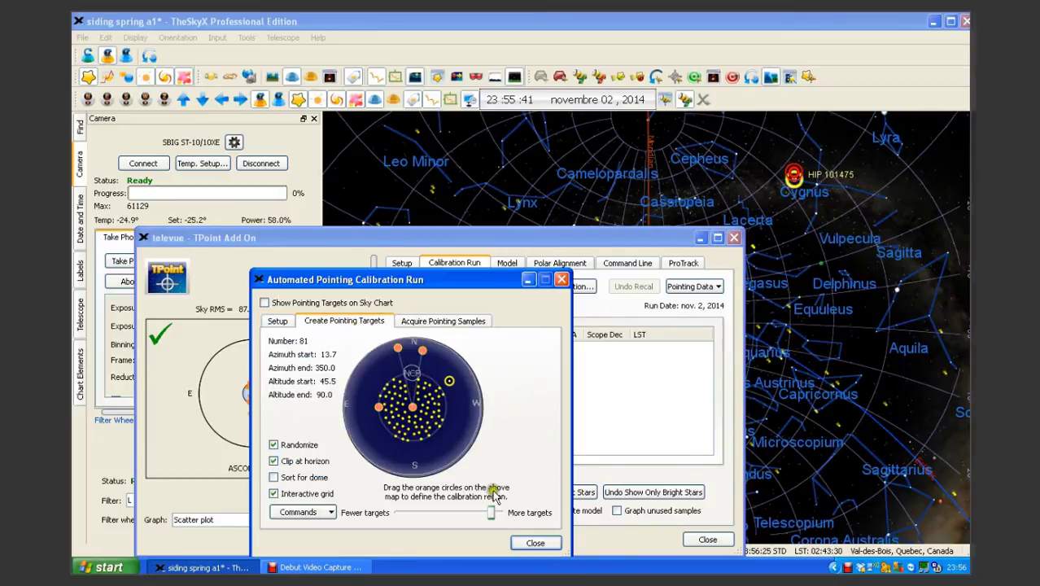
drag(491, 513, 469, 513)
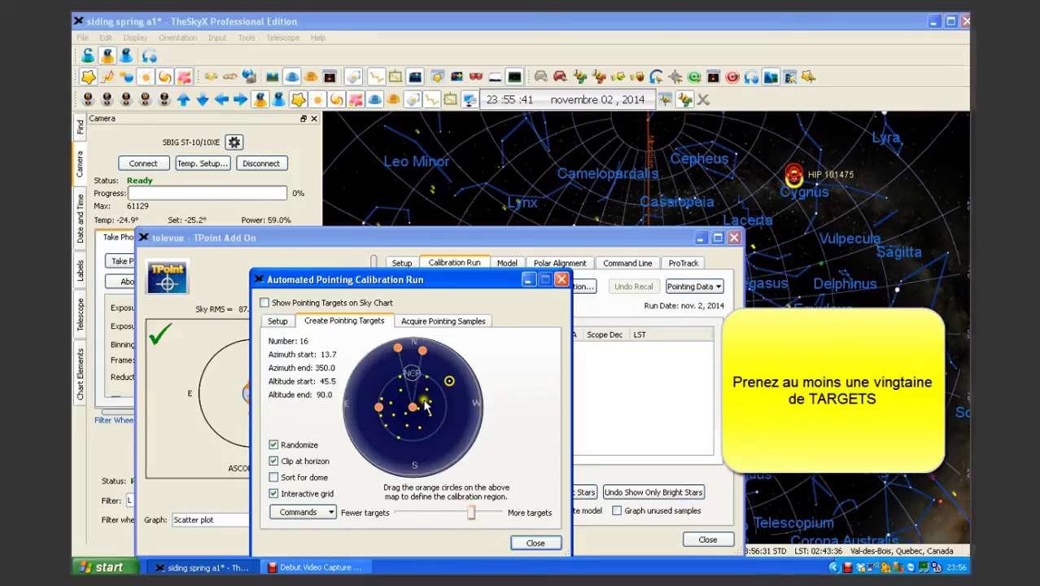
click(534, 543)
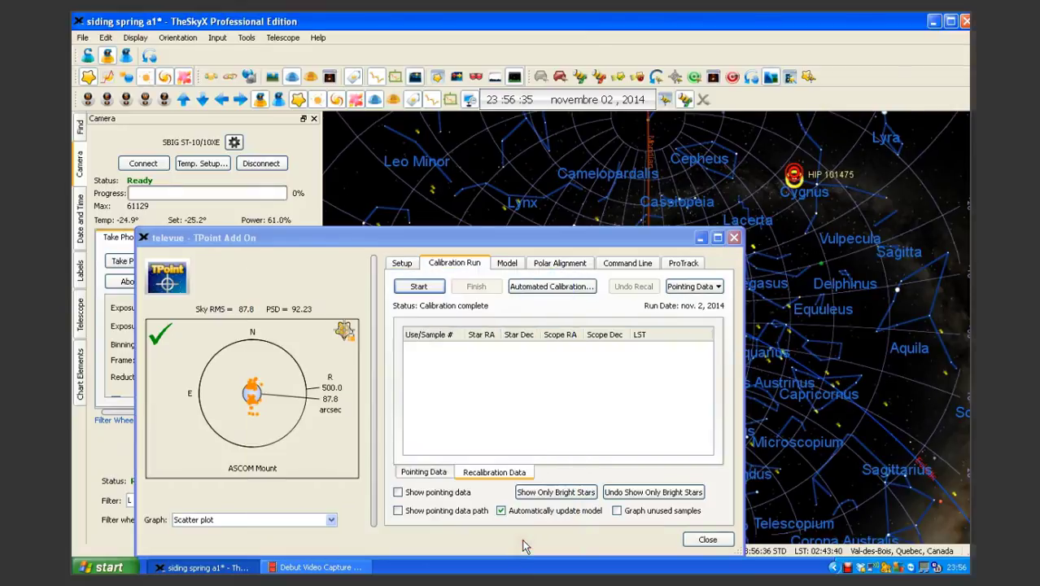
Step: Turn on the display of the pointing data and the pointing data path for the recalibration data
click(498, 477)
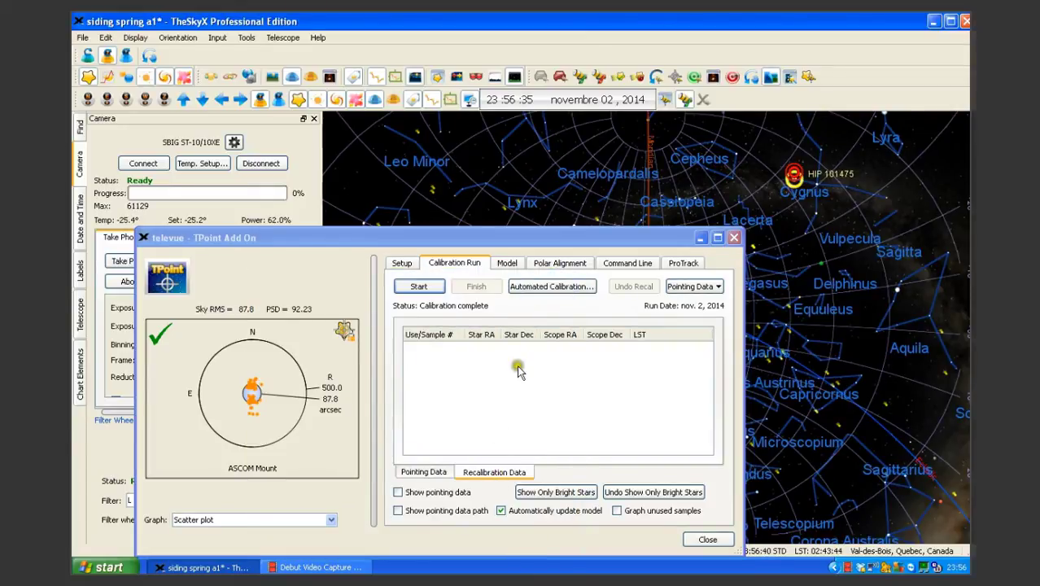
click(399, 493)
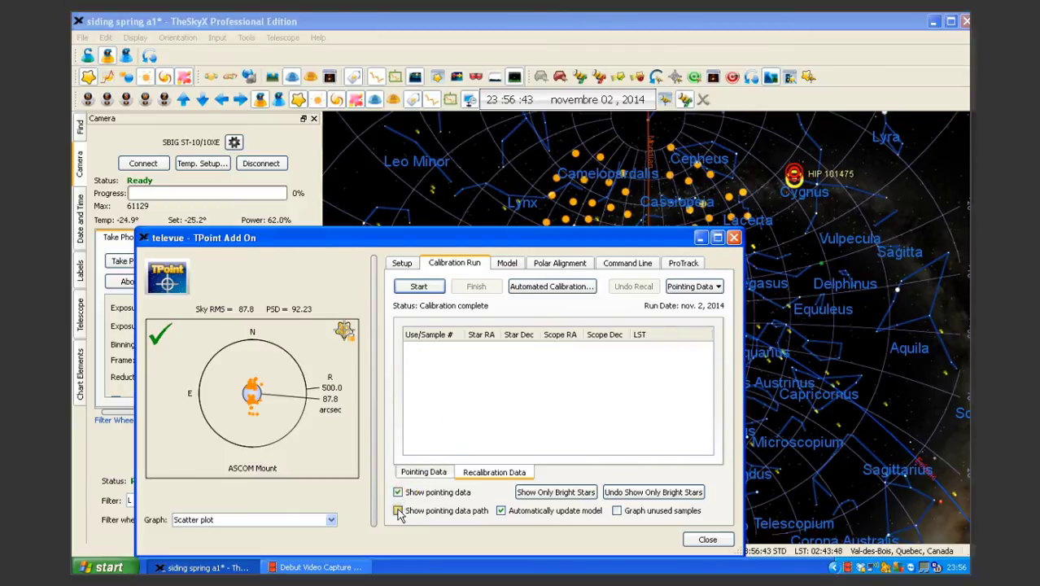
click(399, 511)
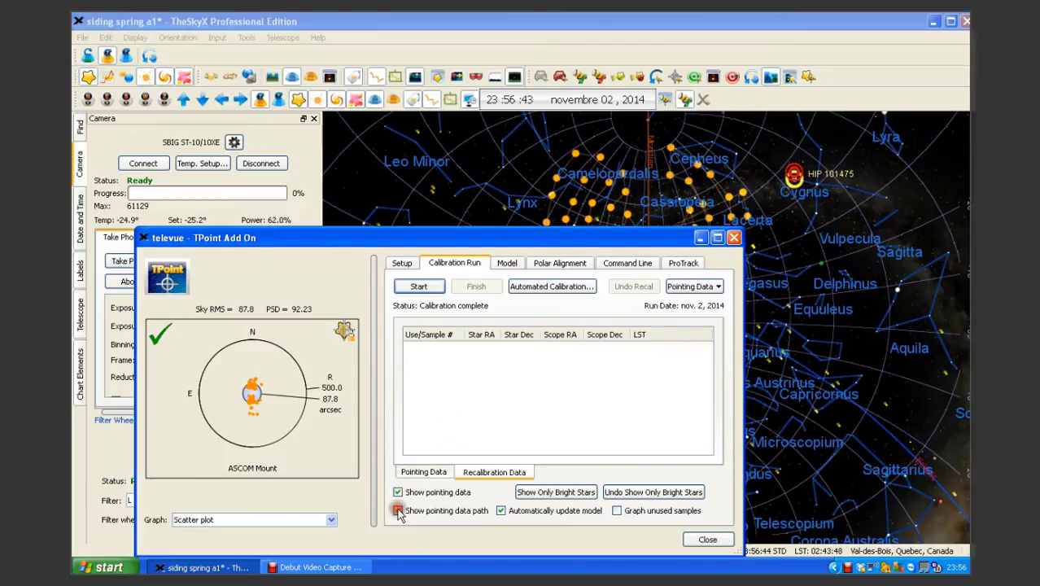
Step: Start acquiring the automated pointing samples with the run type Recalibrate portable telescope, keeping the default refraction parameters
click(551, 285)
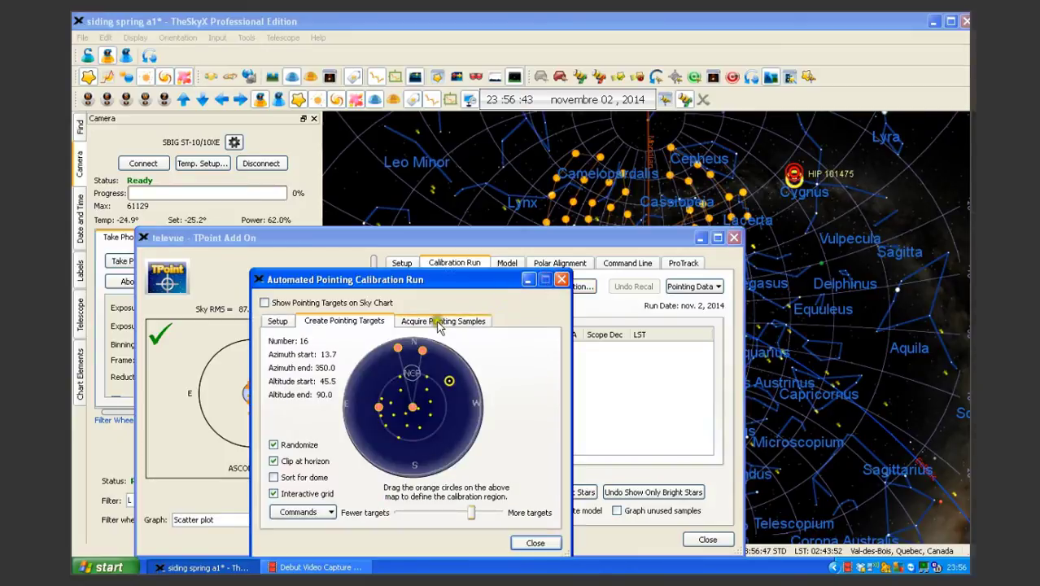
click(439, 324)
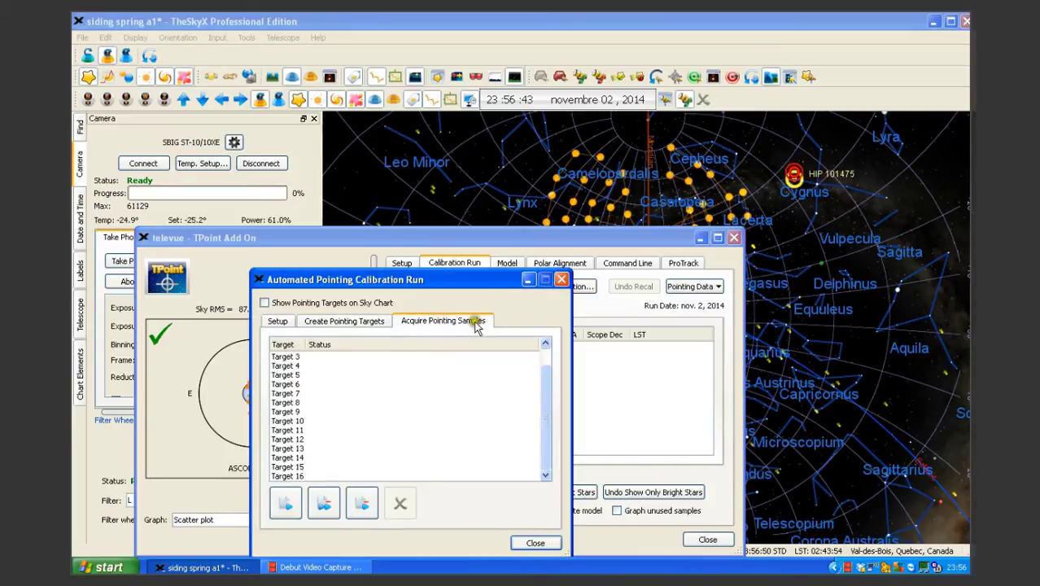
click(294, 508)
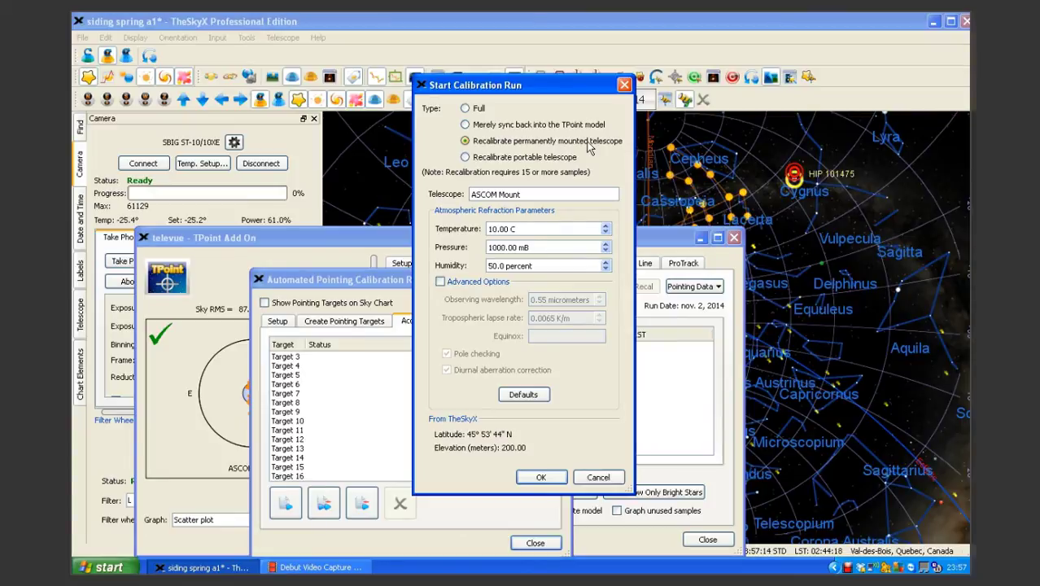
click(587, 143)
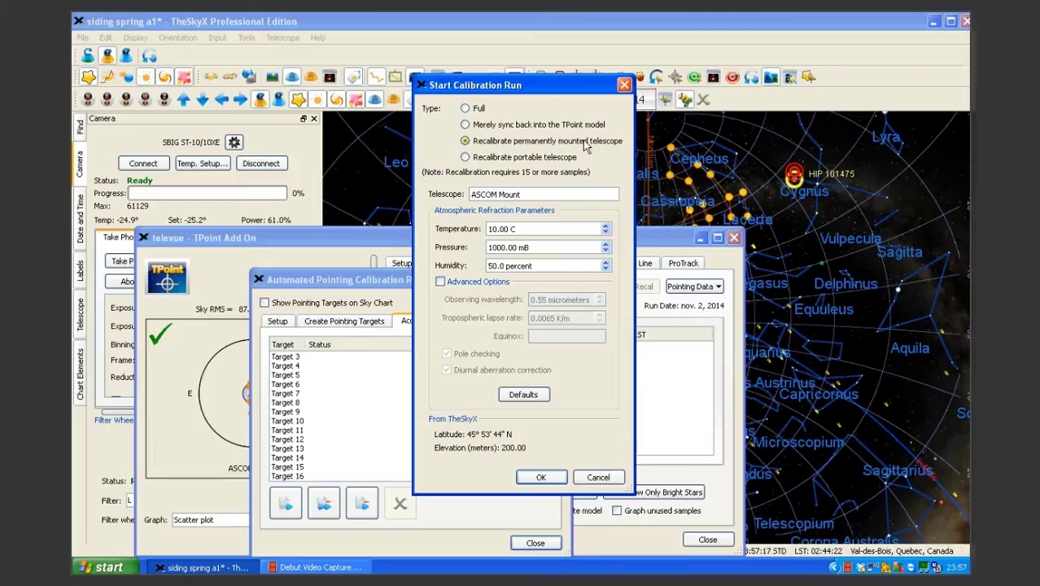
click(586, 143)
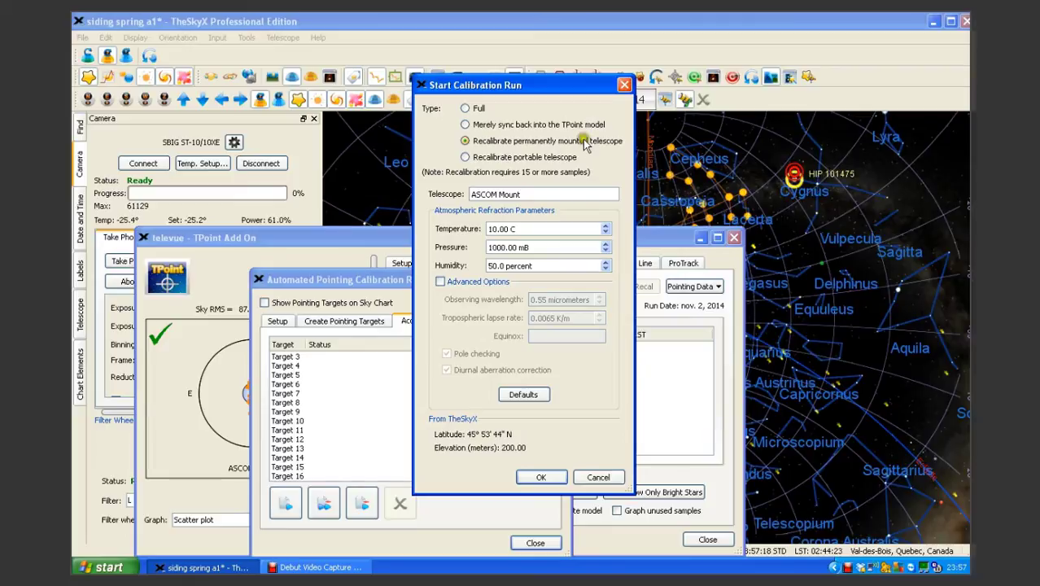
click(471, 174)
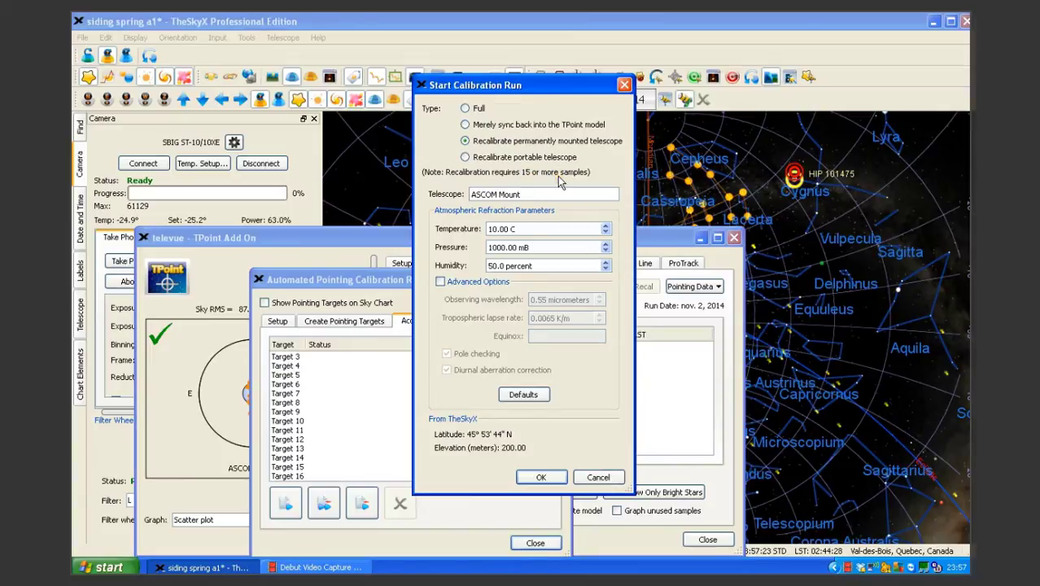
click(477, 145)
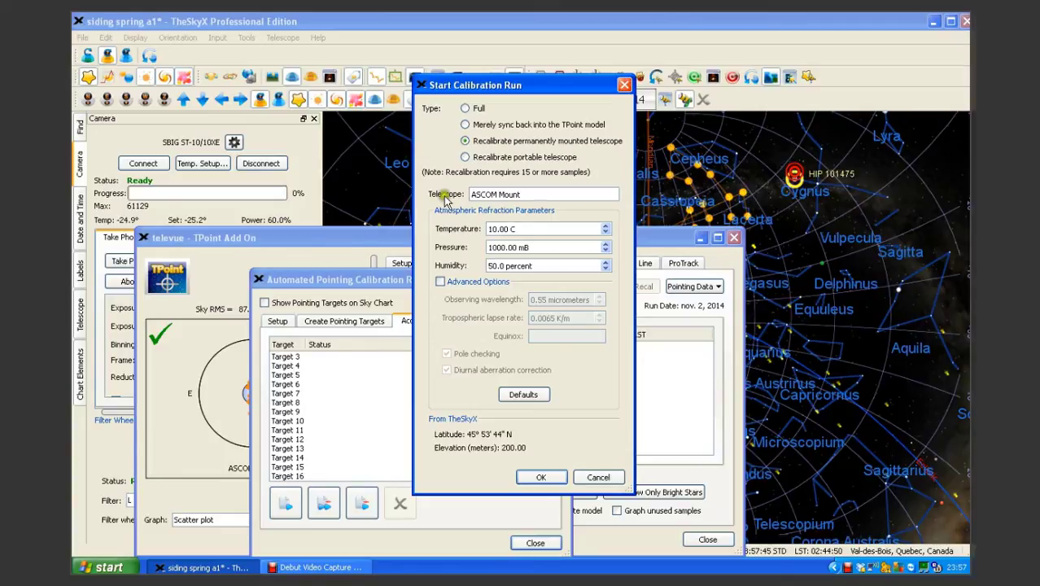
click(464, 158)
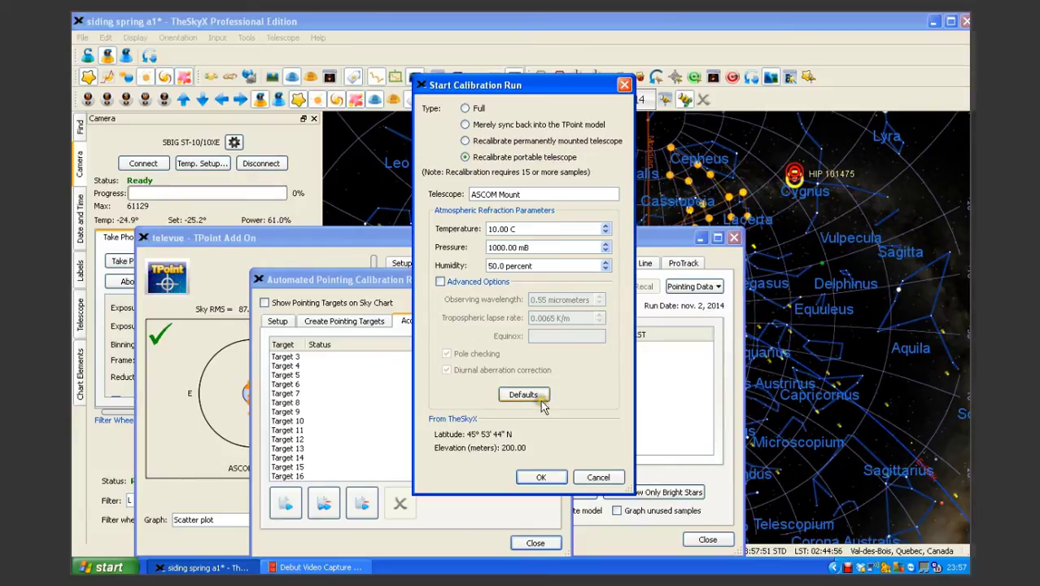
click(535, 480)
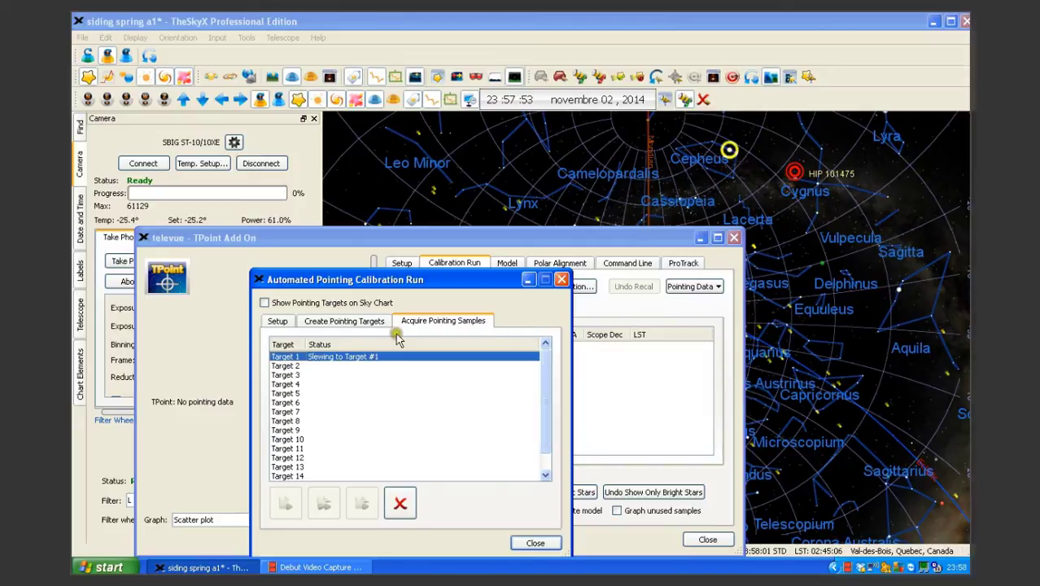
Step: Show the pointing targets on the sky chart and move the TPoint Add On window aside to uncover the chart
click(265, 303)
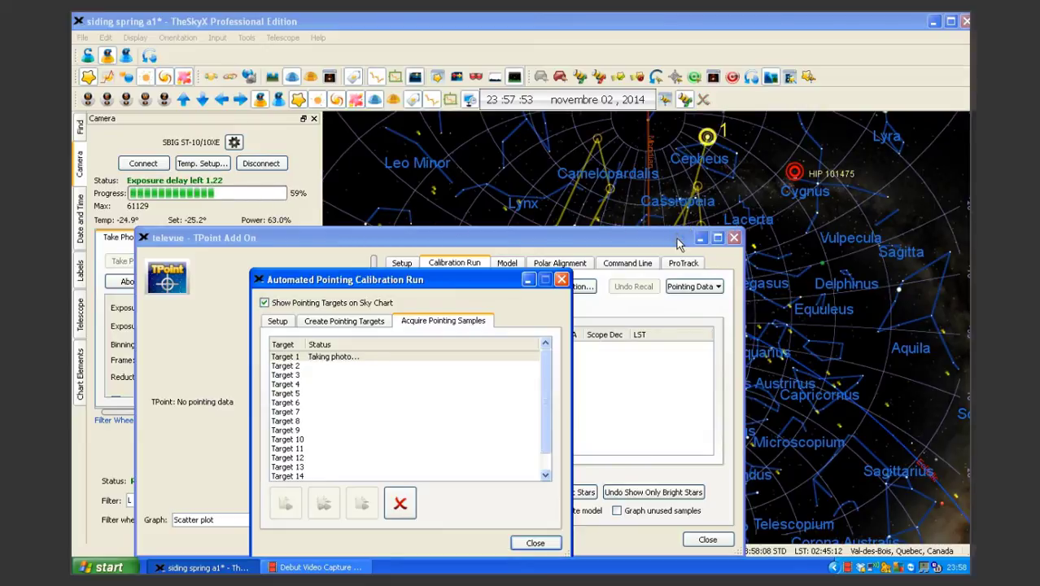
drag(679, 244, 525, 298)
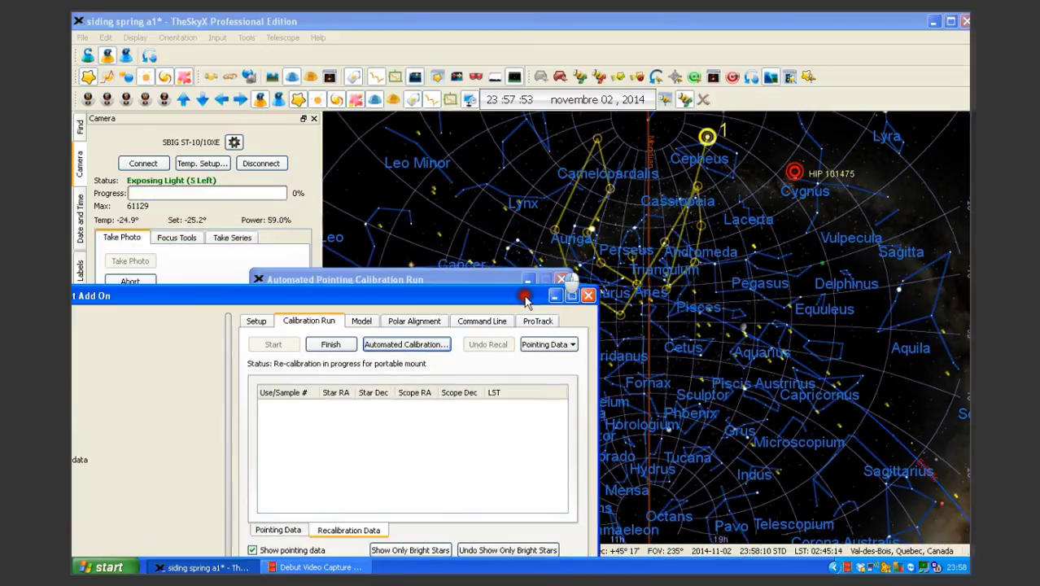
click(448, 280)
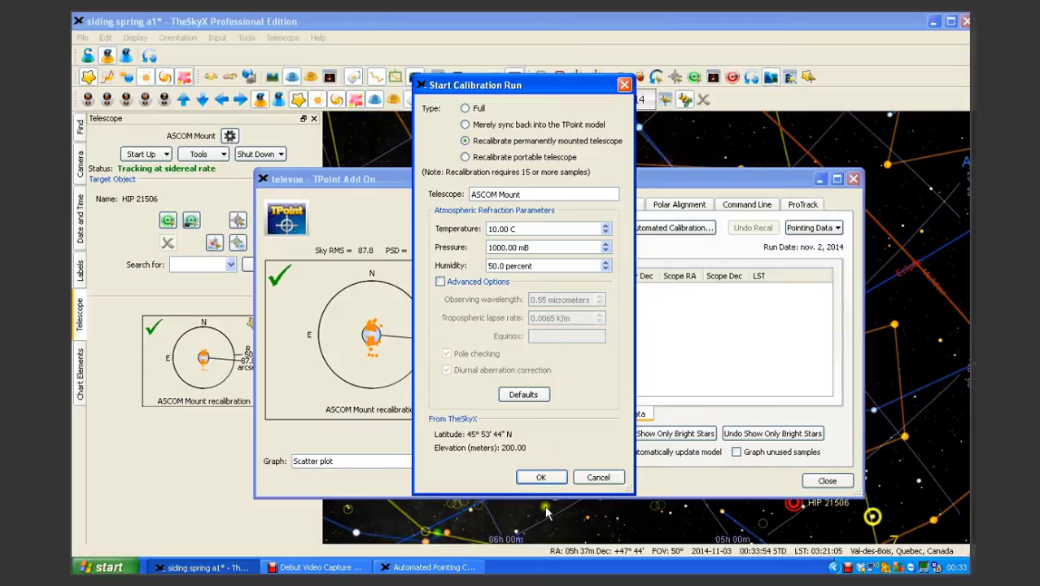
Step: Start a recalibration run for a permanently mounted telescope and raise the number of automated pointing targets to 23
click(540, 479)
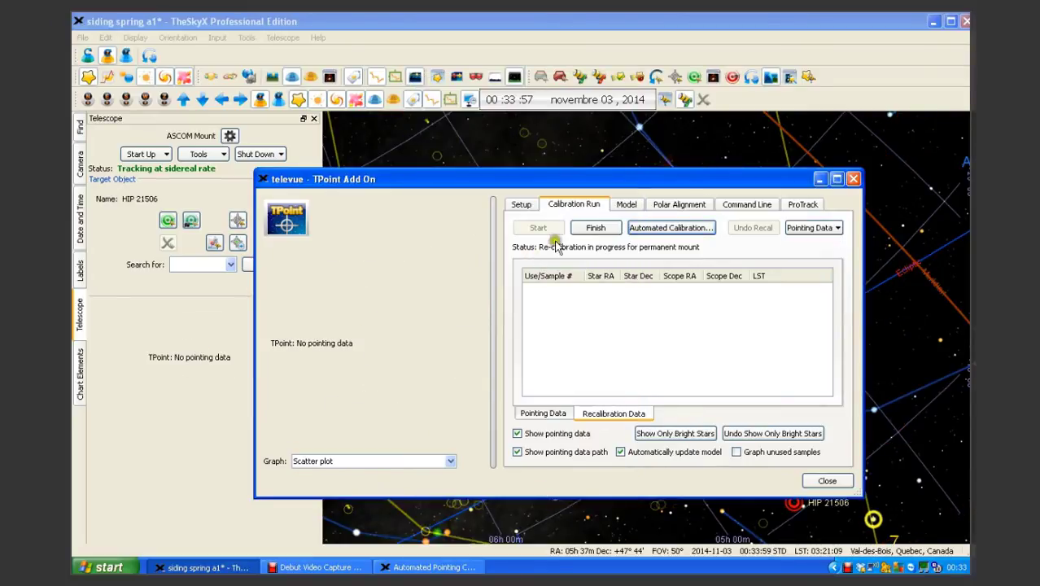
click(651, 231)
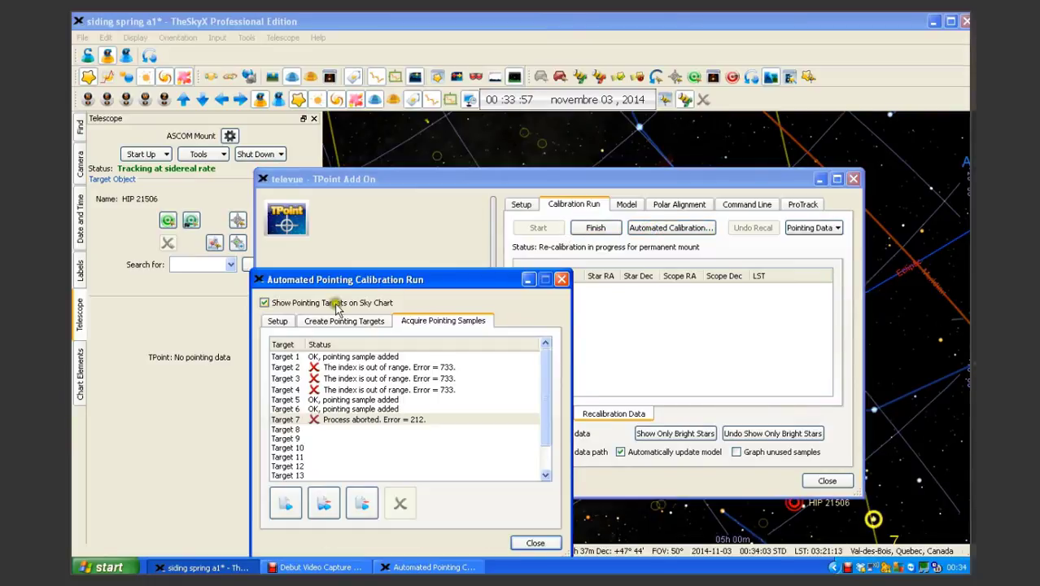
click(314, 323)
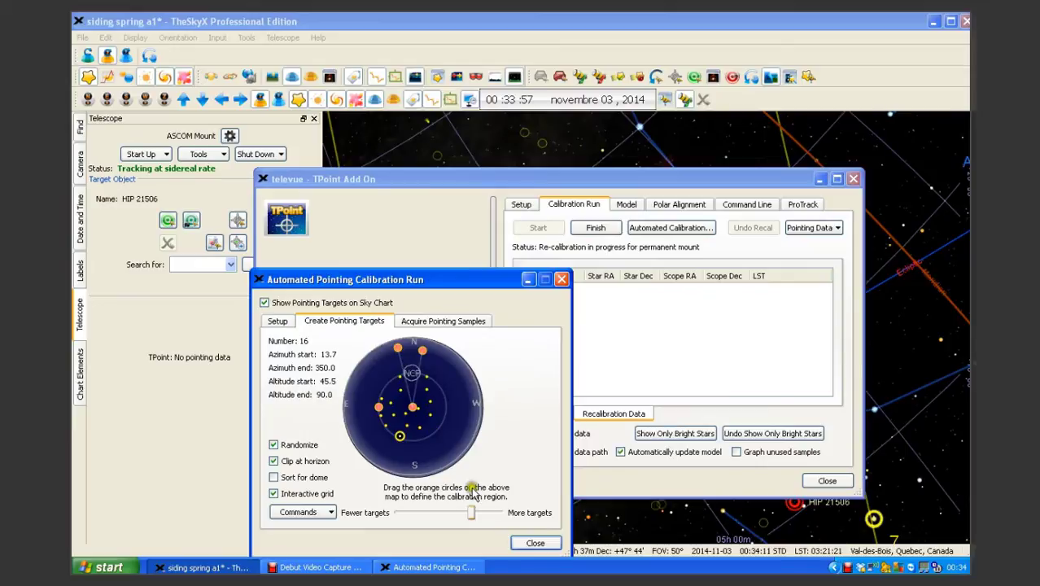
drag(468, 514, 474, 515)
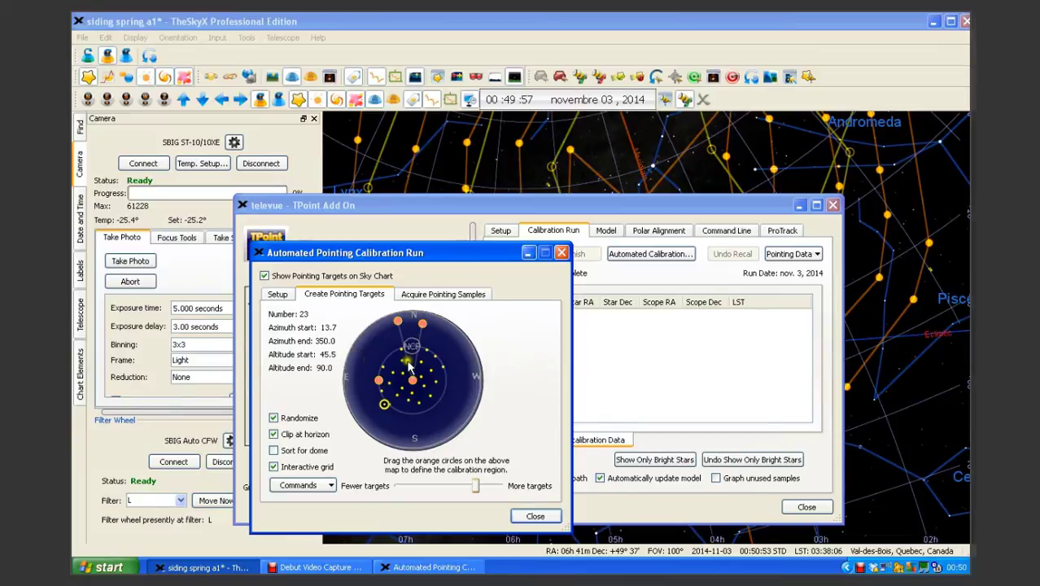
Step: Start acquiring pointing samples from Target 1 with the run type Recalibrate permanently mounted telescope
click(437, 297)
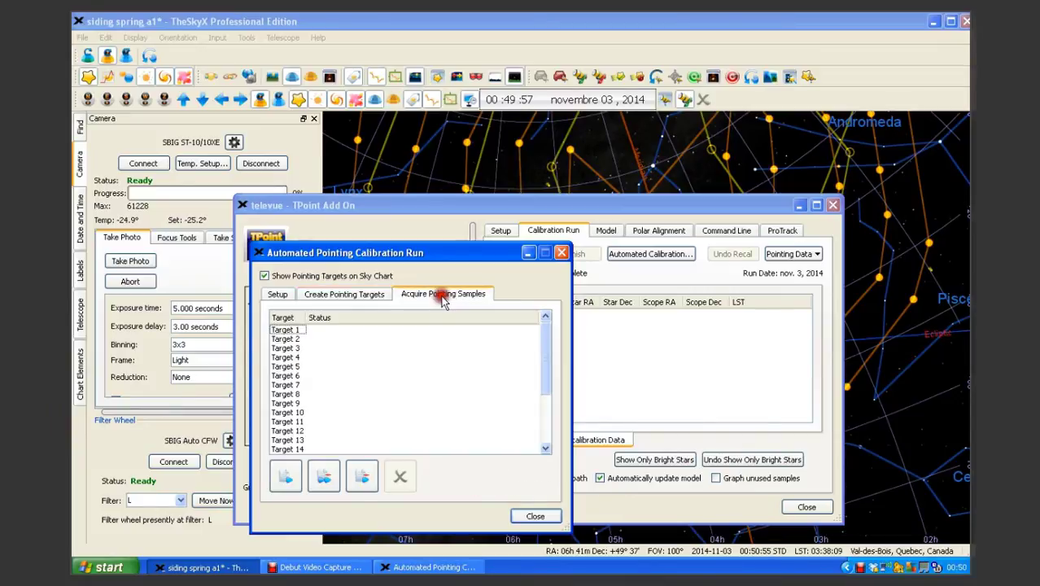
click(291, 328)
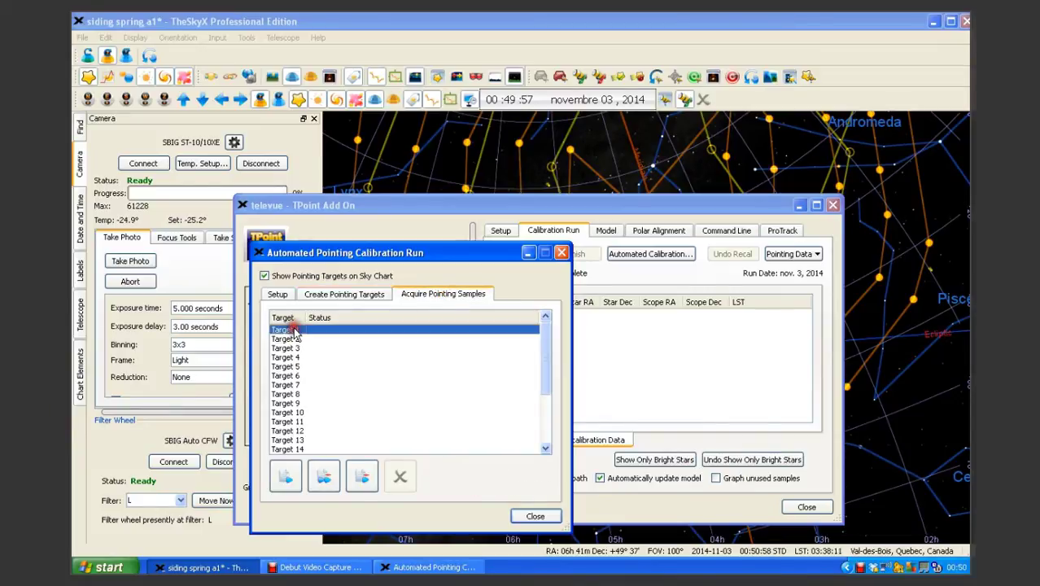
click(289, 472)
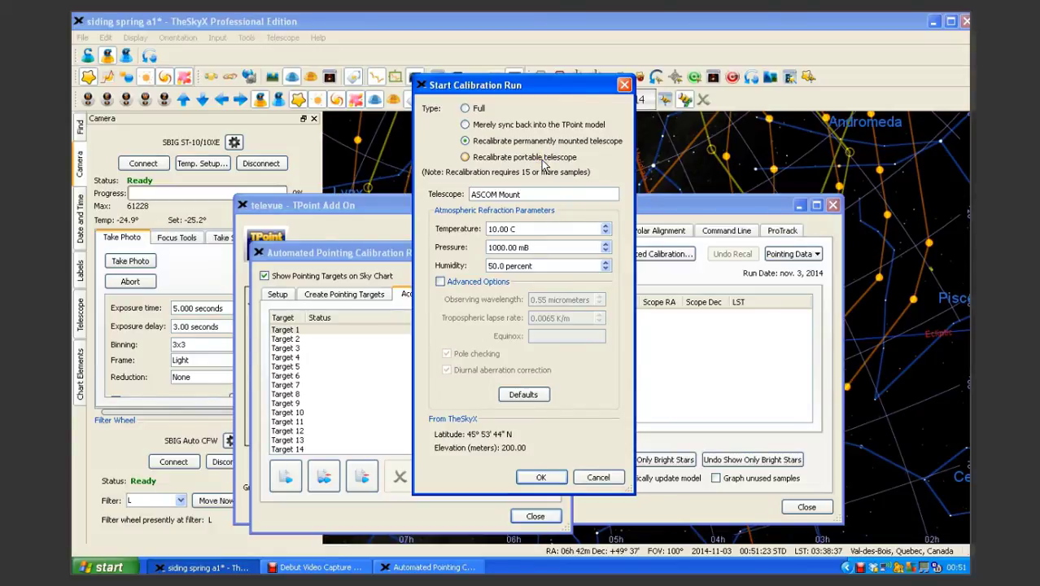
click(486, 142)
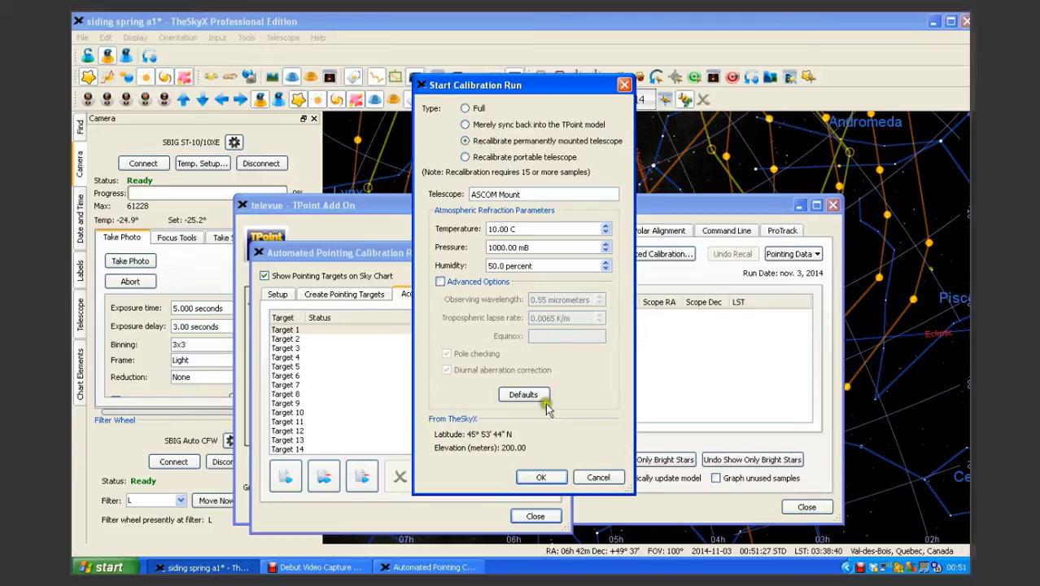
click(537, 477)
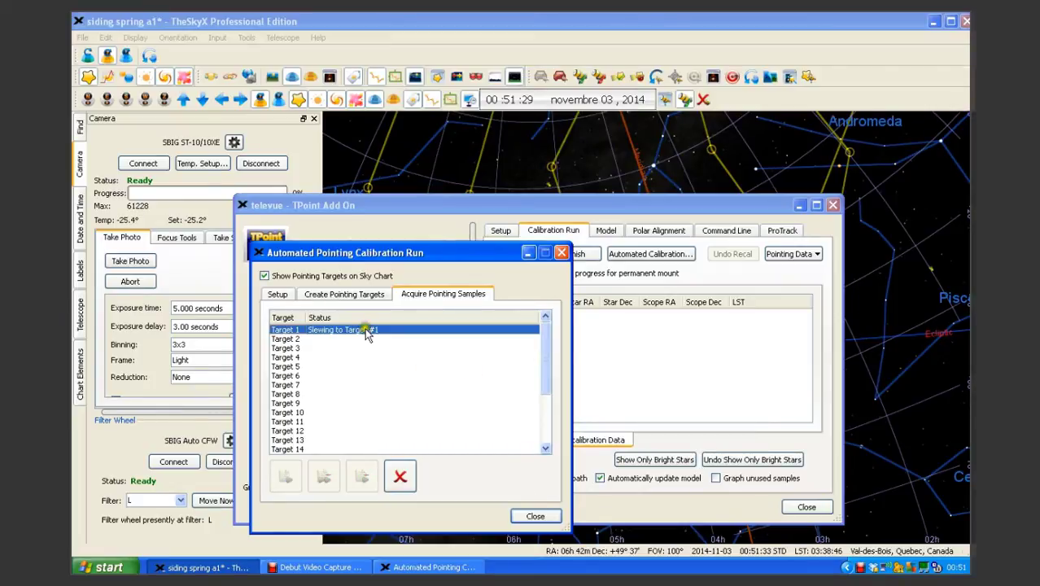
Step: Move the TPoint and calibration run windows off the sky chart and follow the status of the first targets
drag(520, 205, 320, 436)
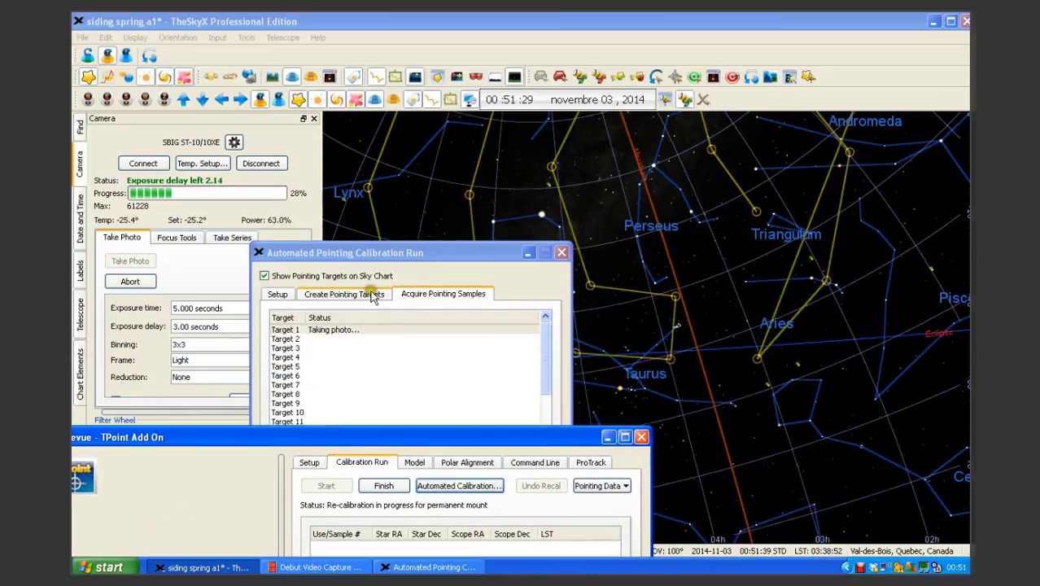
drag(396, 257, 283, 242)
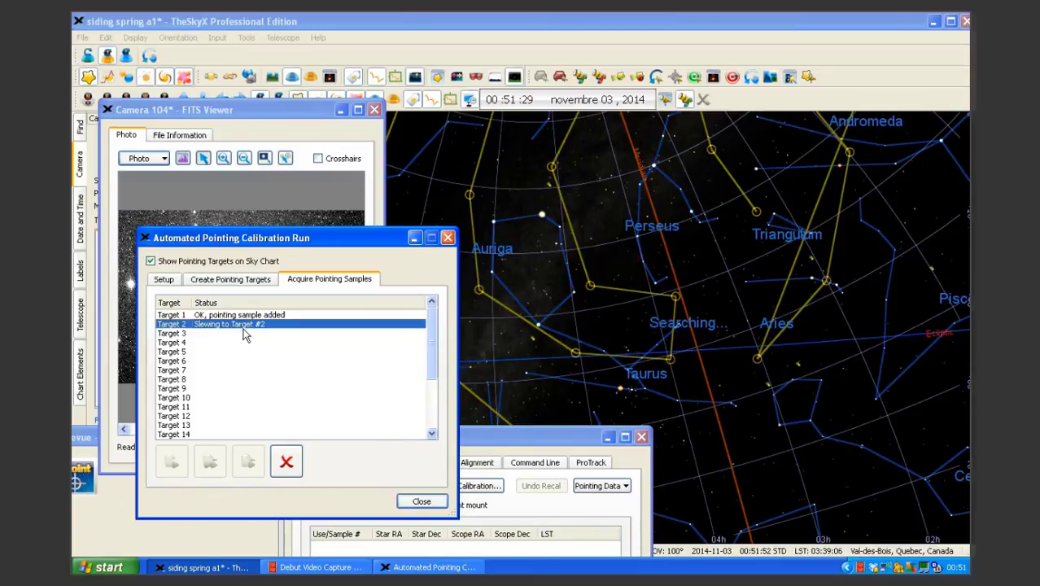
click(243, 332)
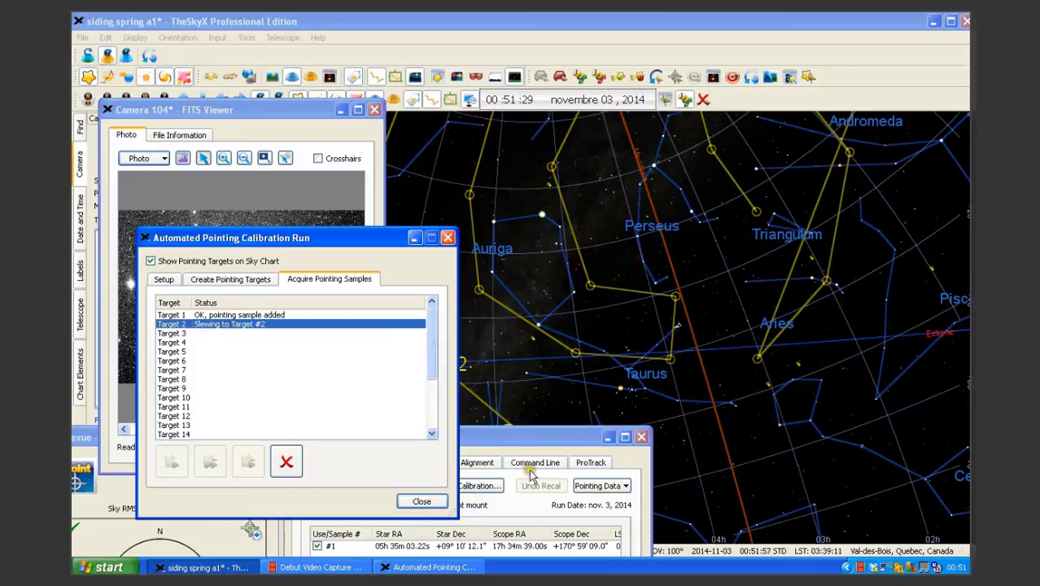
Step: Follow the target statuses through the end of the calibration run list and view the samples under Recalibration Data
drag(506, 437, 672, 241)
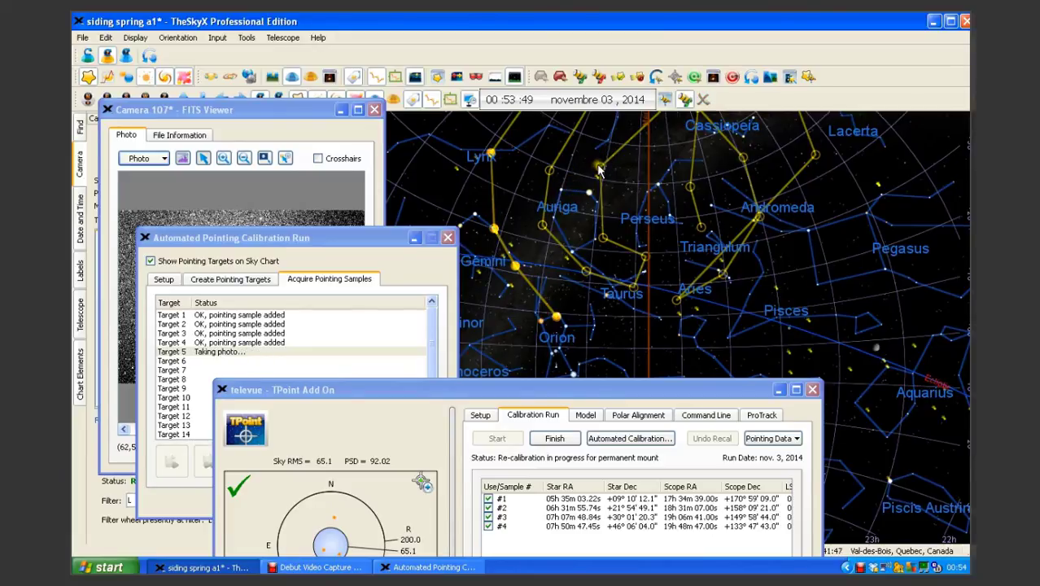
mouse_move(599, 169)
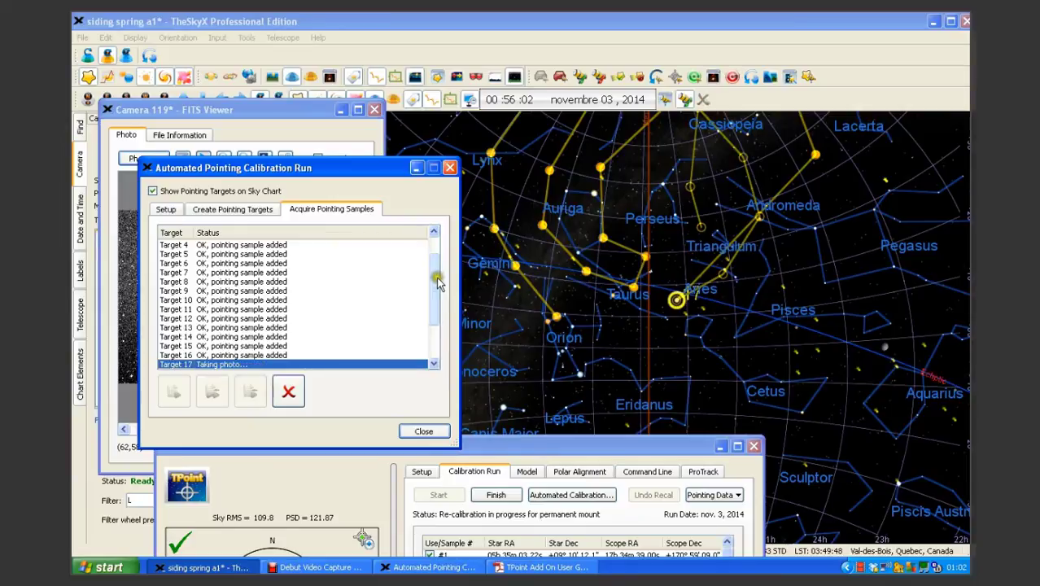
drag(434, 279, 434, 324)
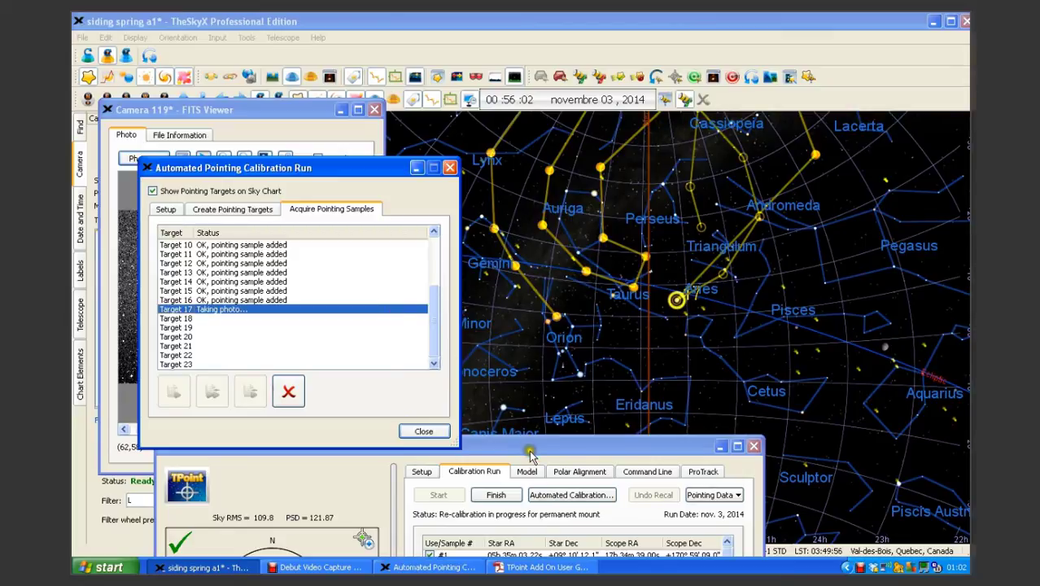
drag(530, 453, 529, 292)
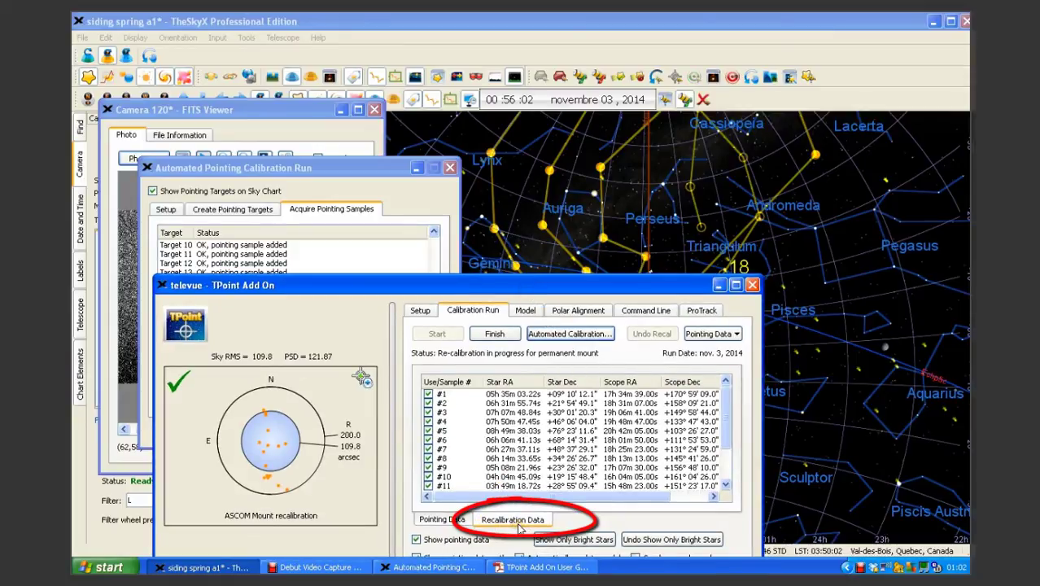
click(515, 520)
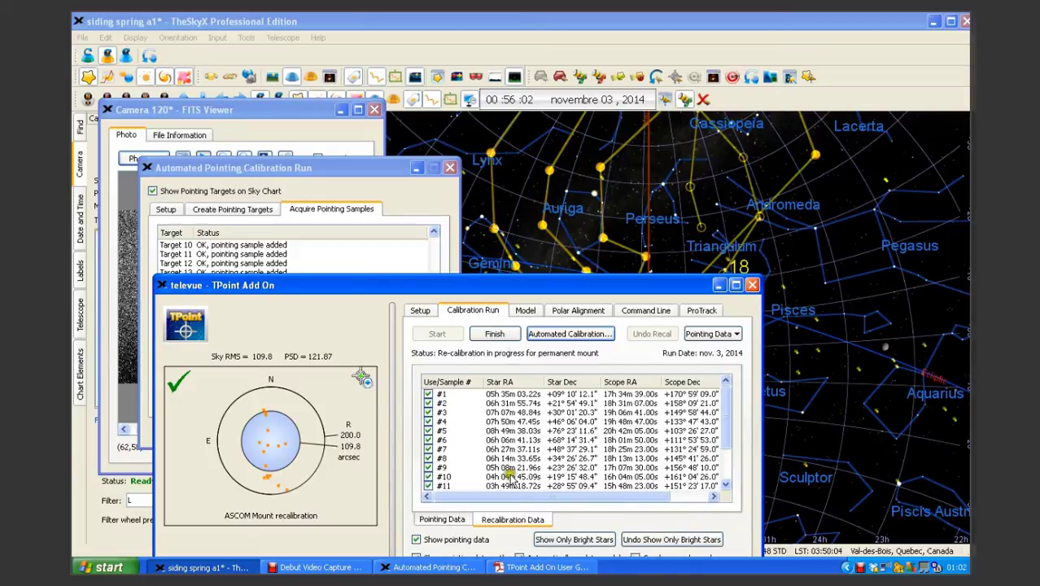
drag(500, 286, 514, 456)
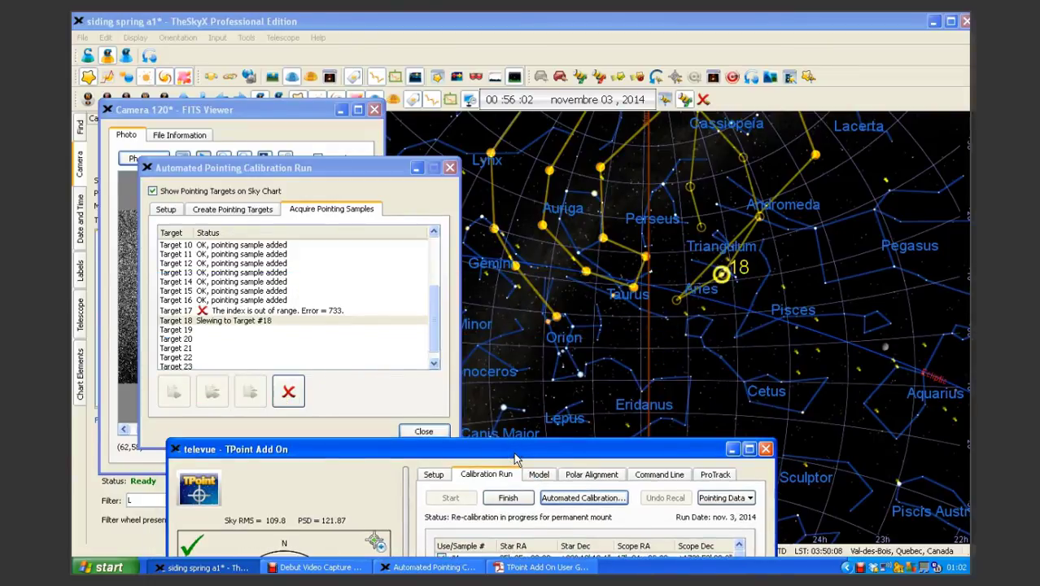
click(232, 321)
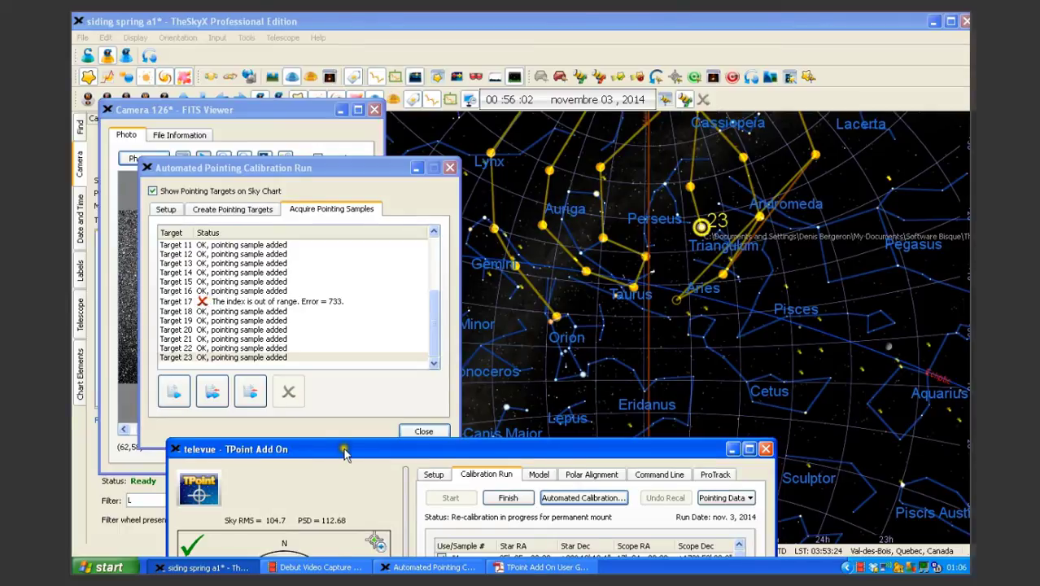
Step: Finish the recalibration run in the TPoint Add On and examine its scatter plot
drag(345, 453, 516, 211)
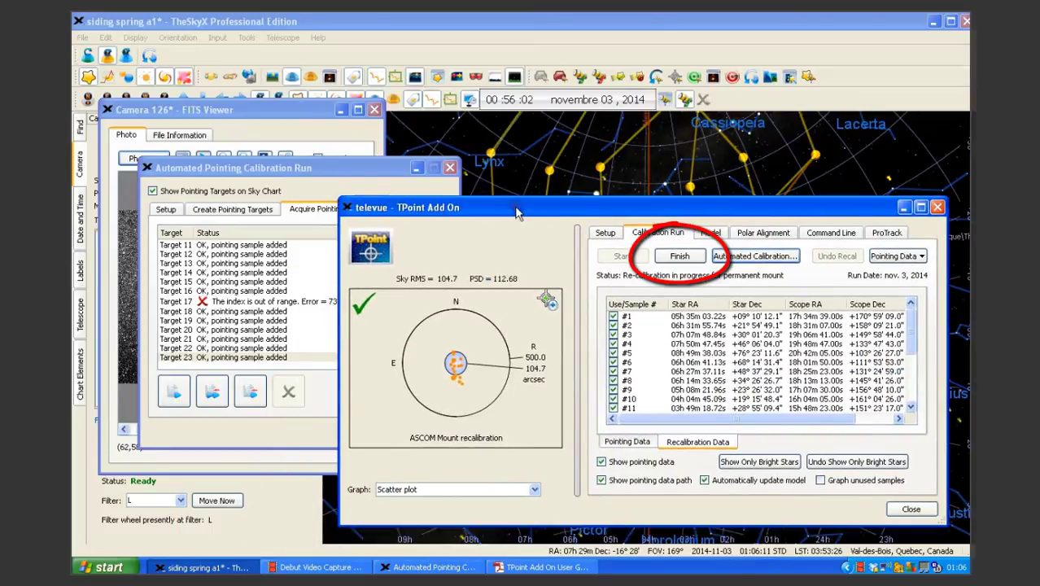
click(686, 257)
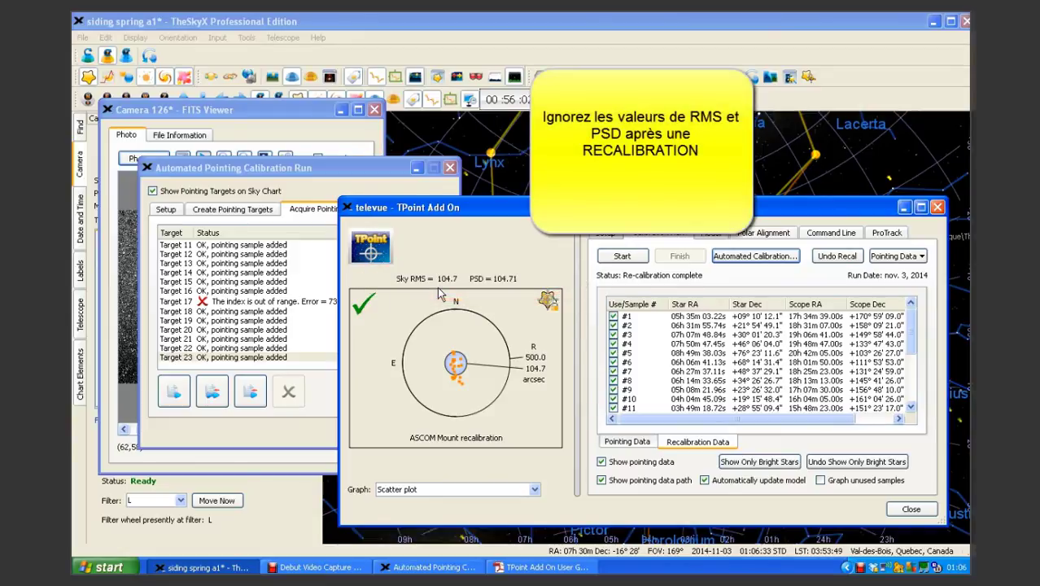
click(456, 340)
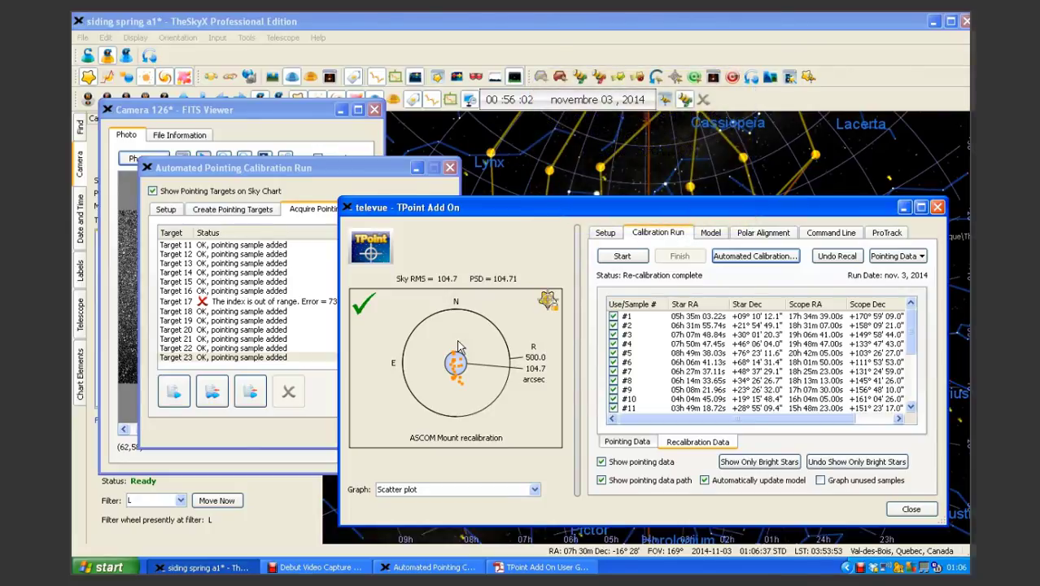
click(457, 342)
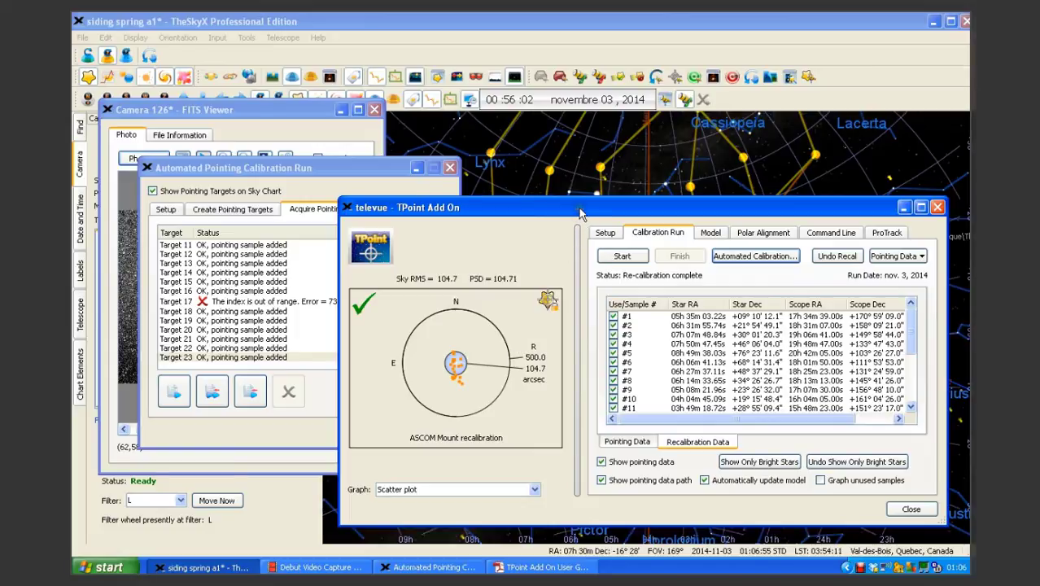
Step: Hide the pointing data, data path and pointing targets on the sky chart, and close the calibration run and TPoint windows
drag(581, 213, 515, 242)
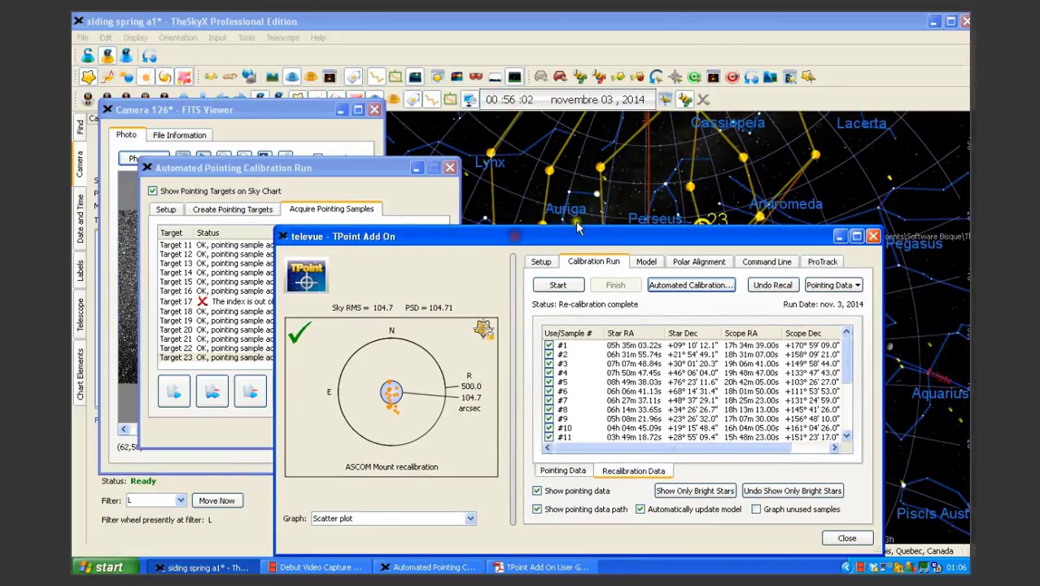
click(538, 492)
click(537, 509)
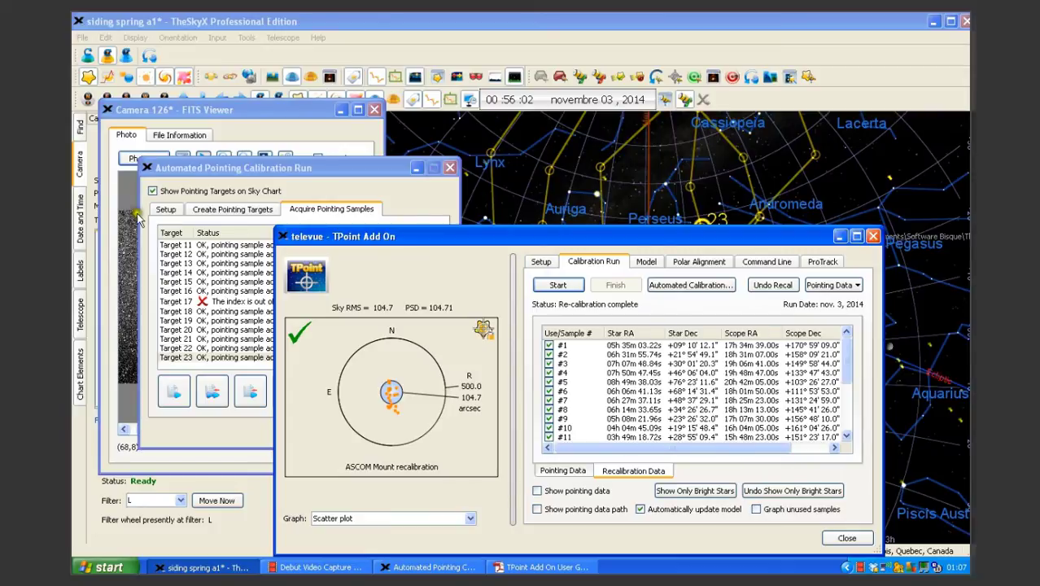
click(152, 193)
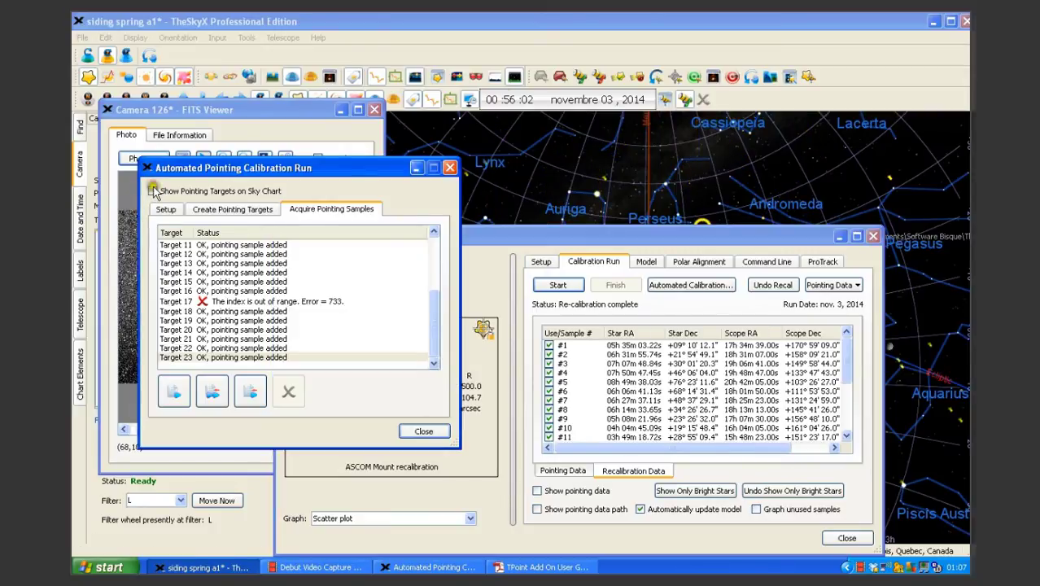
click(448, 170)
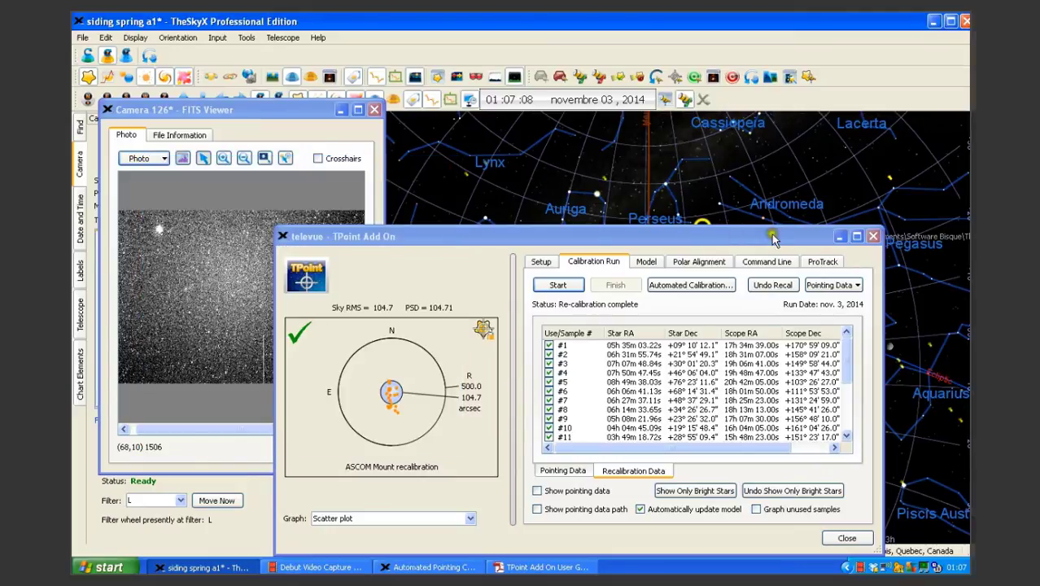
click(874, 237)
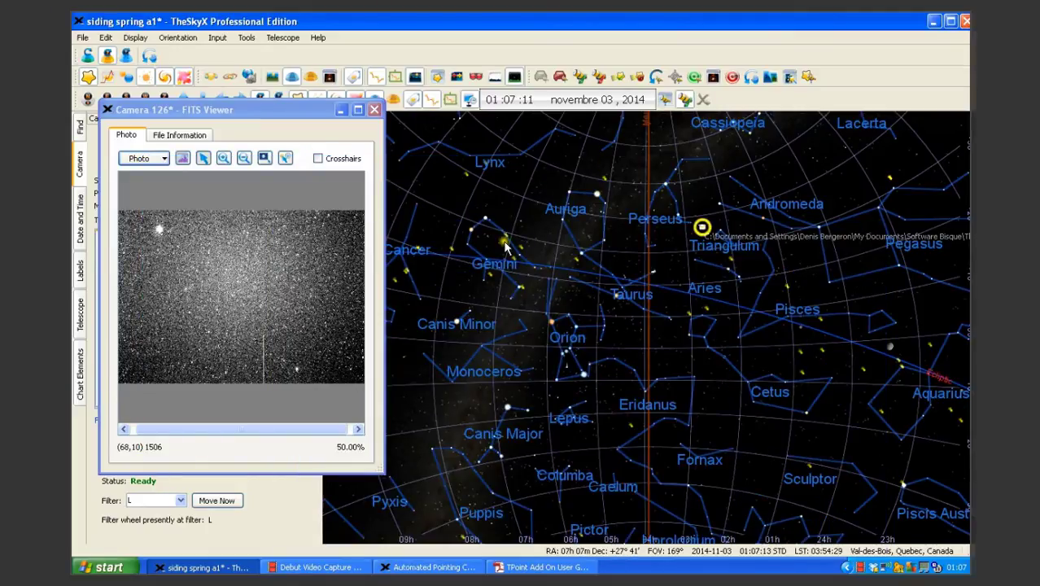
Step: Select Betelgeuse in Orion on the sky chart and slew the telescope to it
click(551, 324)
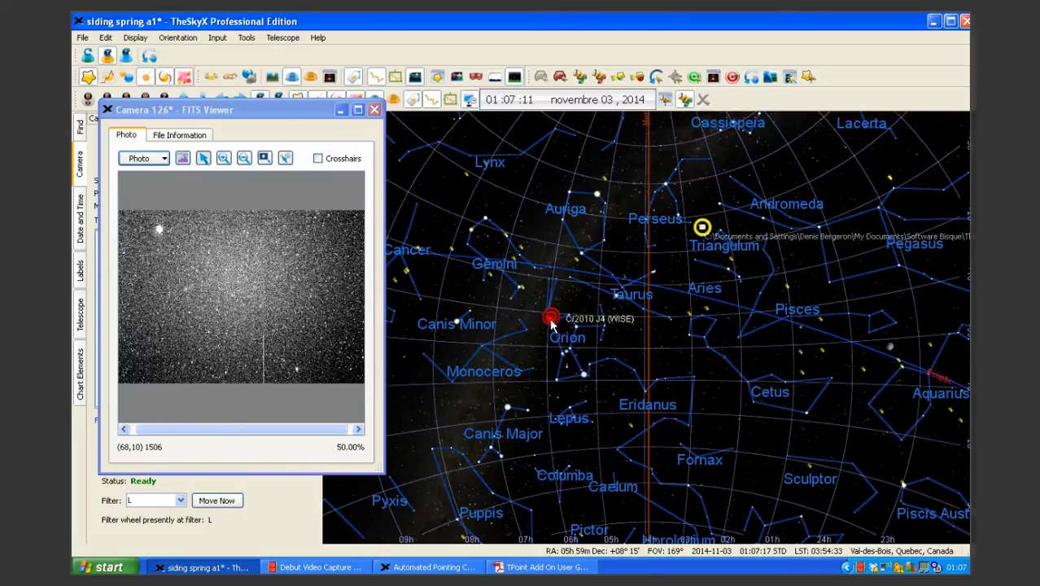
click(553, 324)
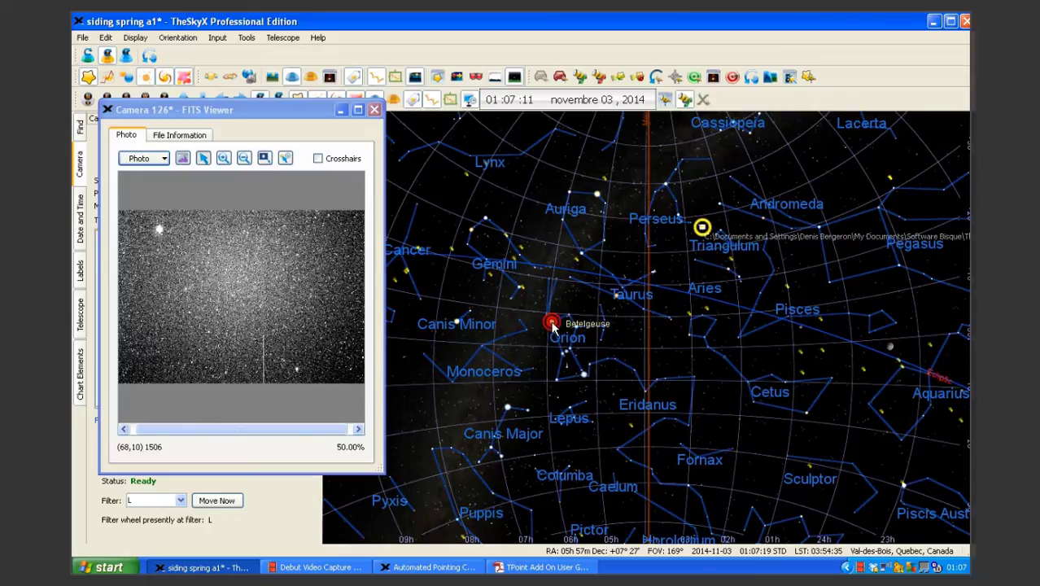
right_click(553, 325)
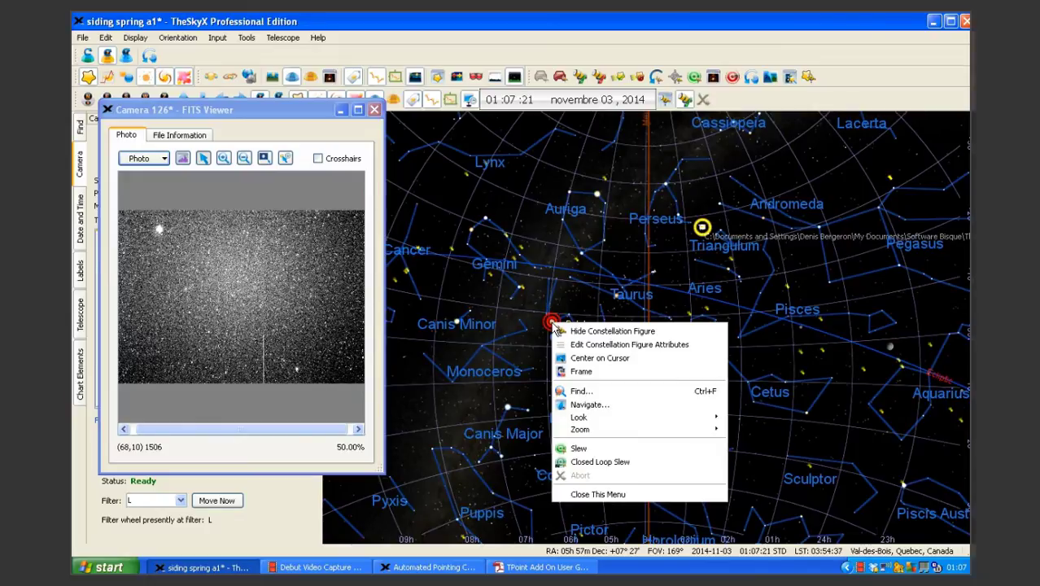
click(578, 448)
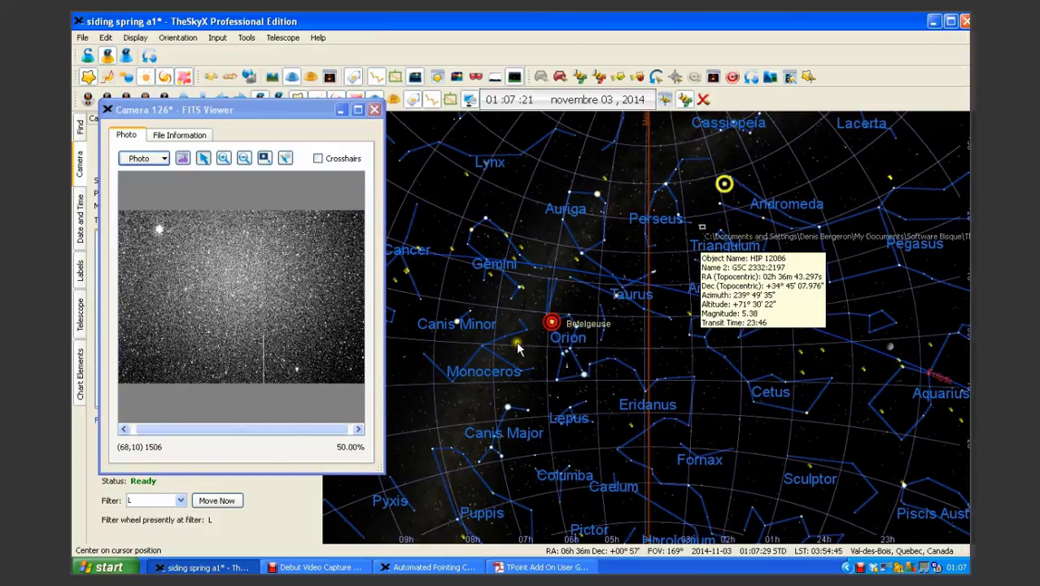
mouse_move(553, 325)
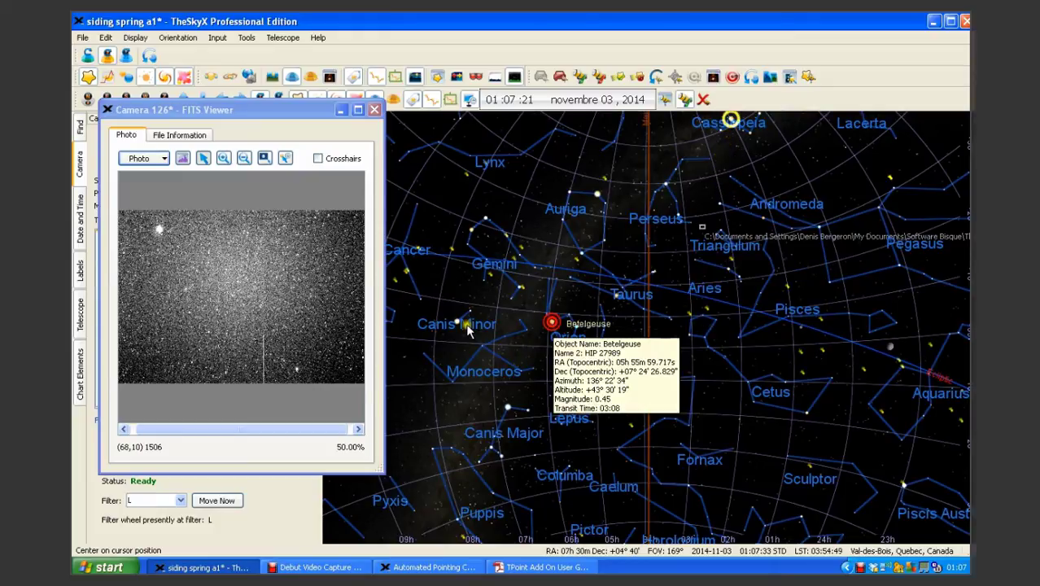
Step: Close the last camera image to check the telescope's slew status, and take a 5-second photo at Betelgeuse
click(83, 323)
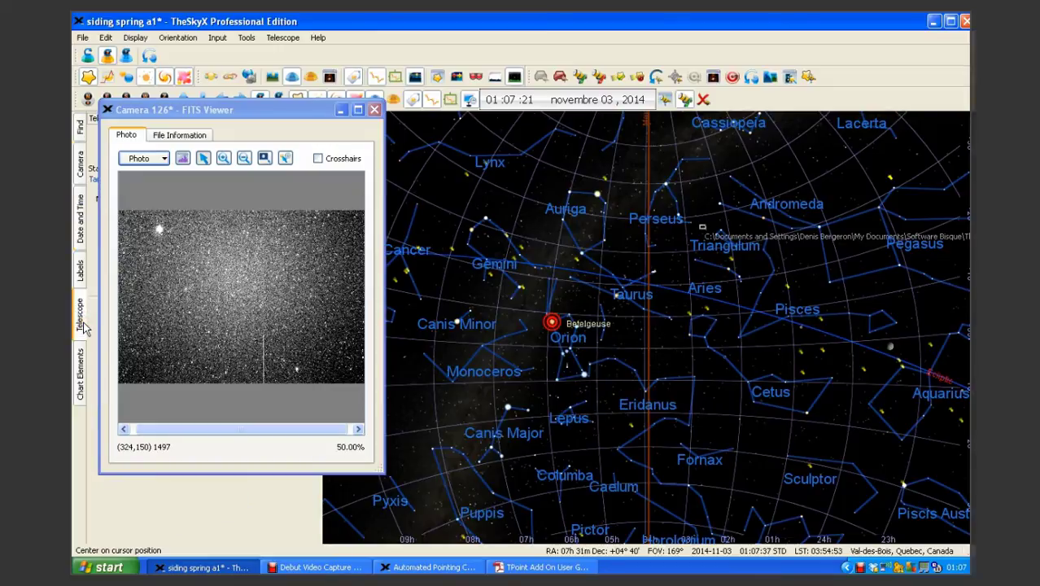
click(374, 110)
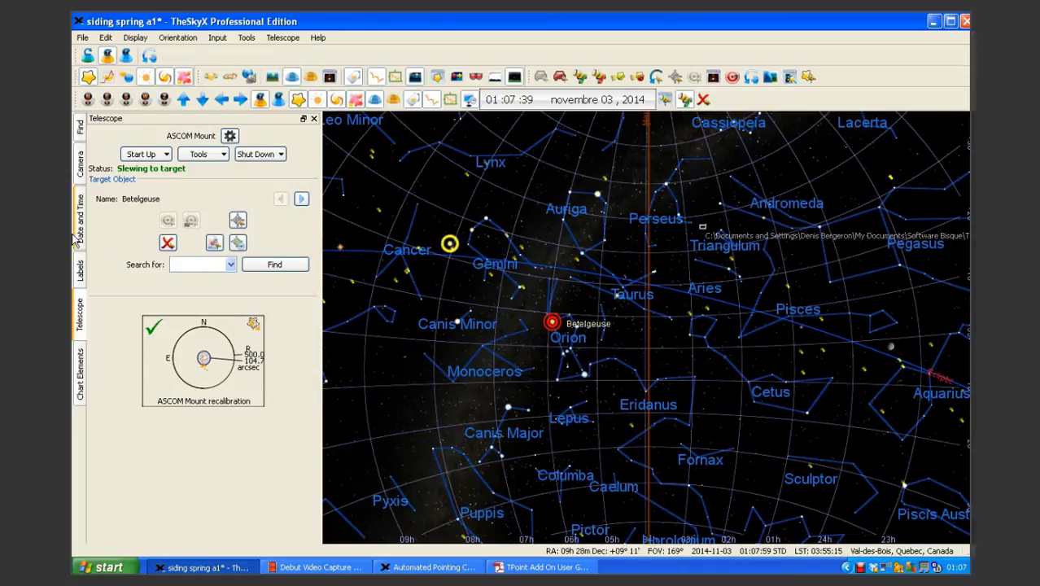
click(80, 171)
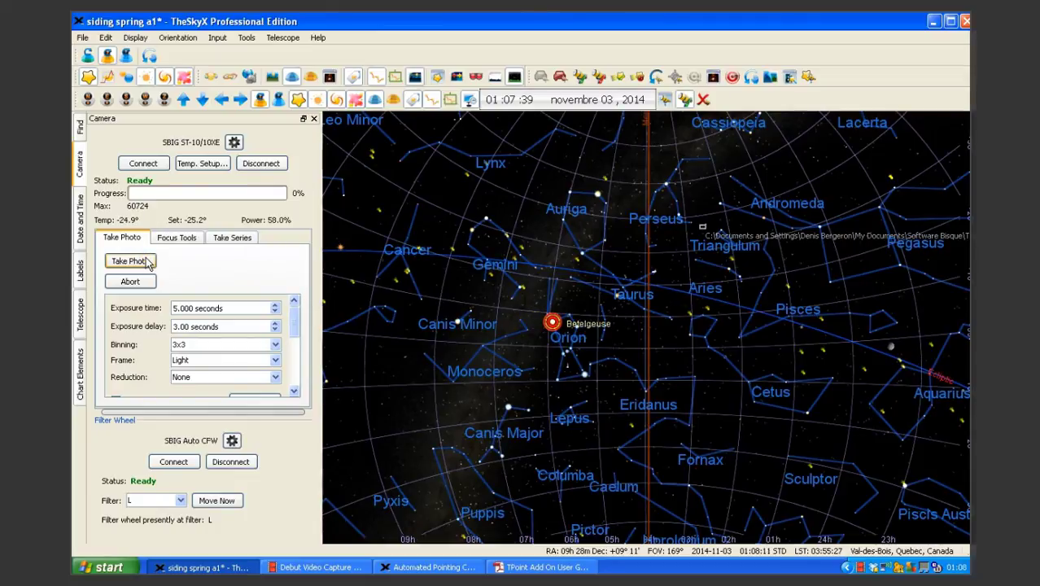
click(148, 261)
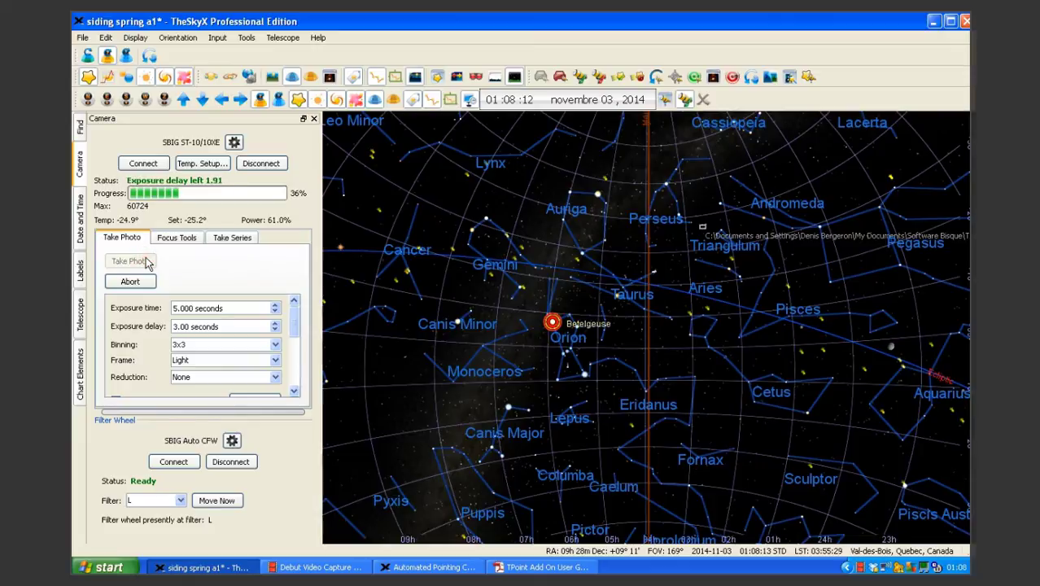